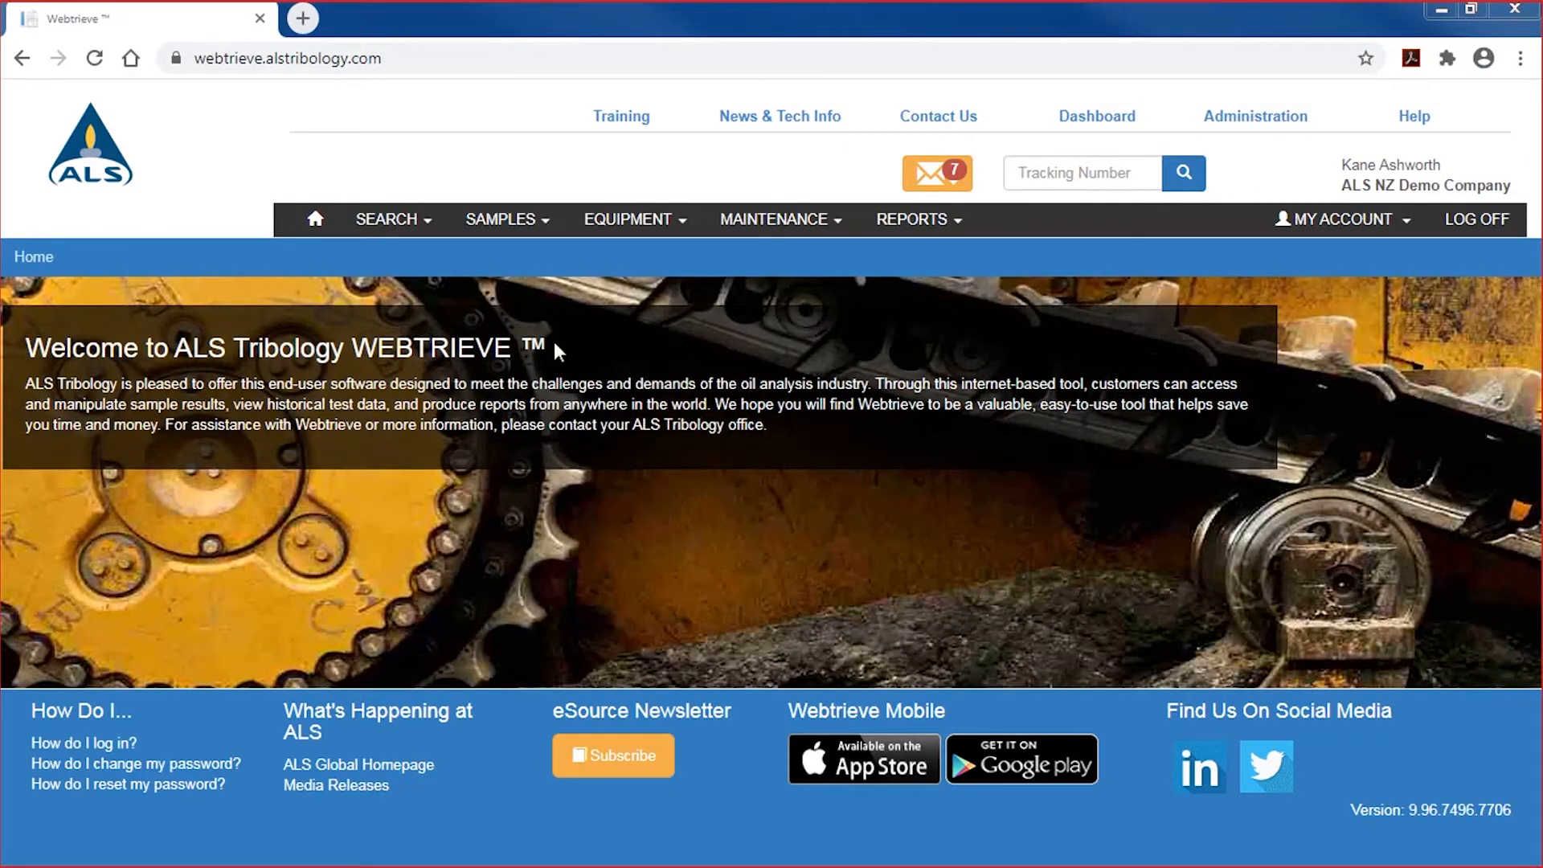
Step: Open the Sample Submission search and show 100 items per page in the equipment list
left_click(519, 226)
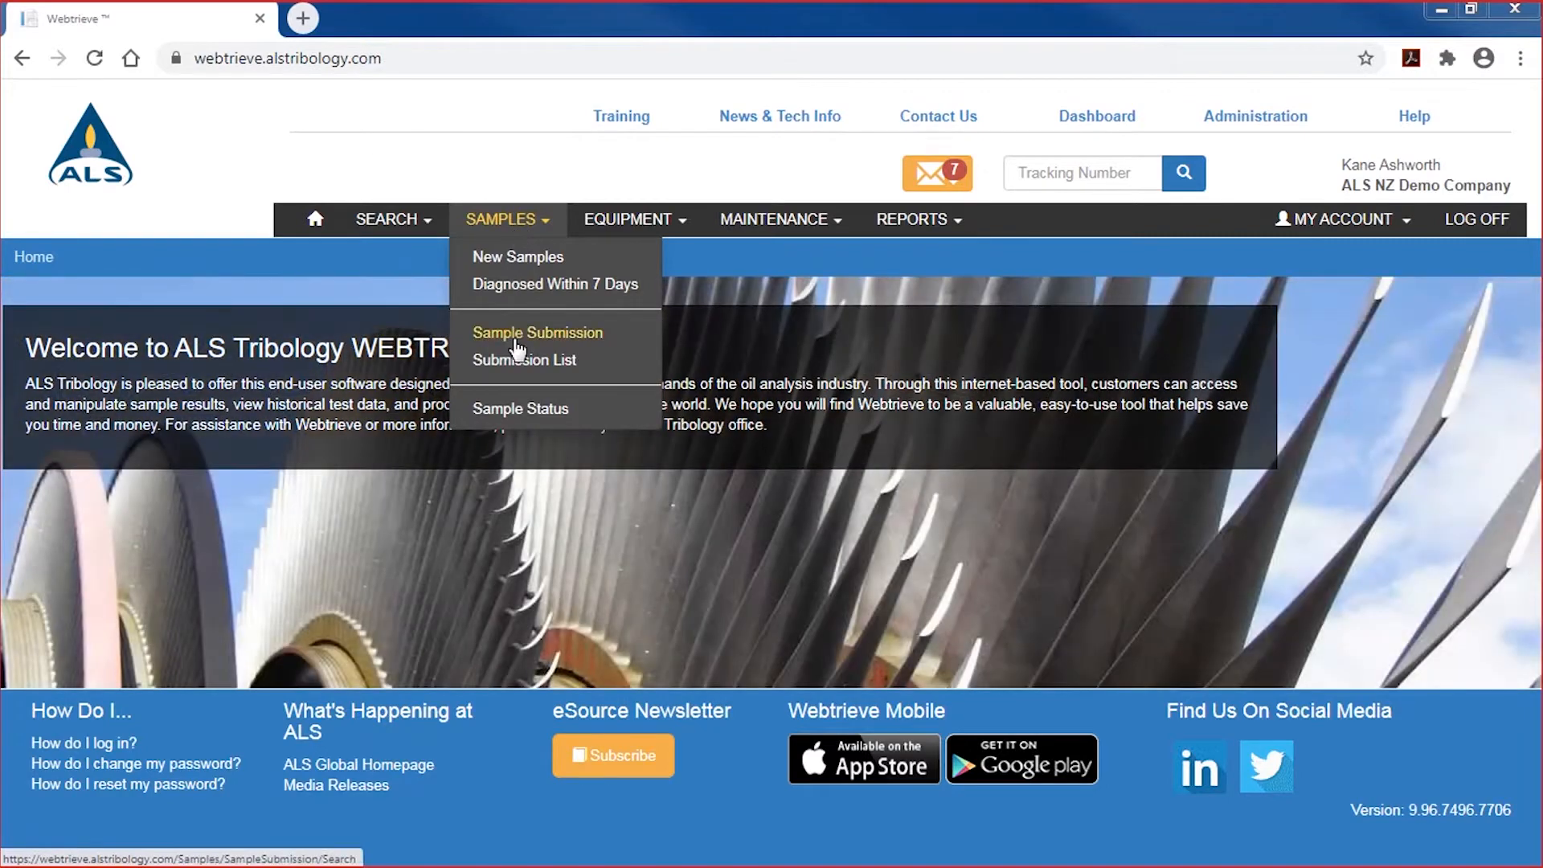
left_click(517, 337)
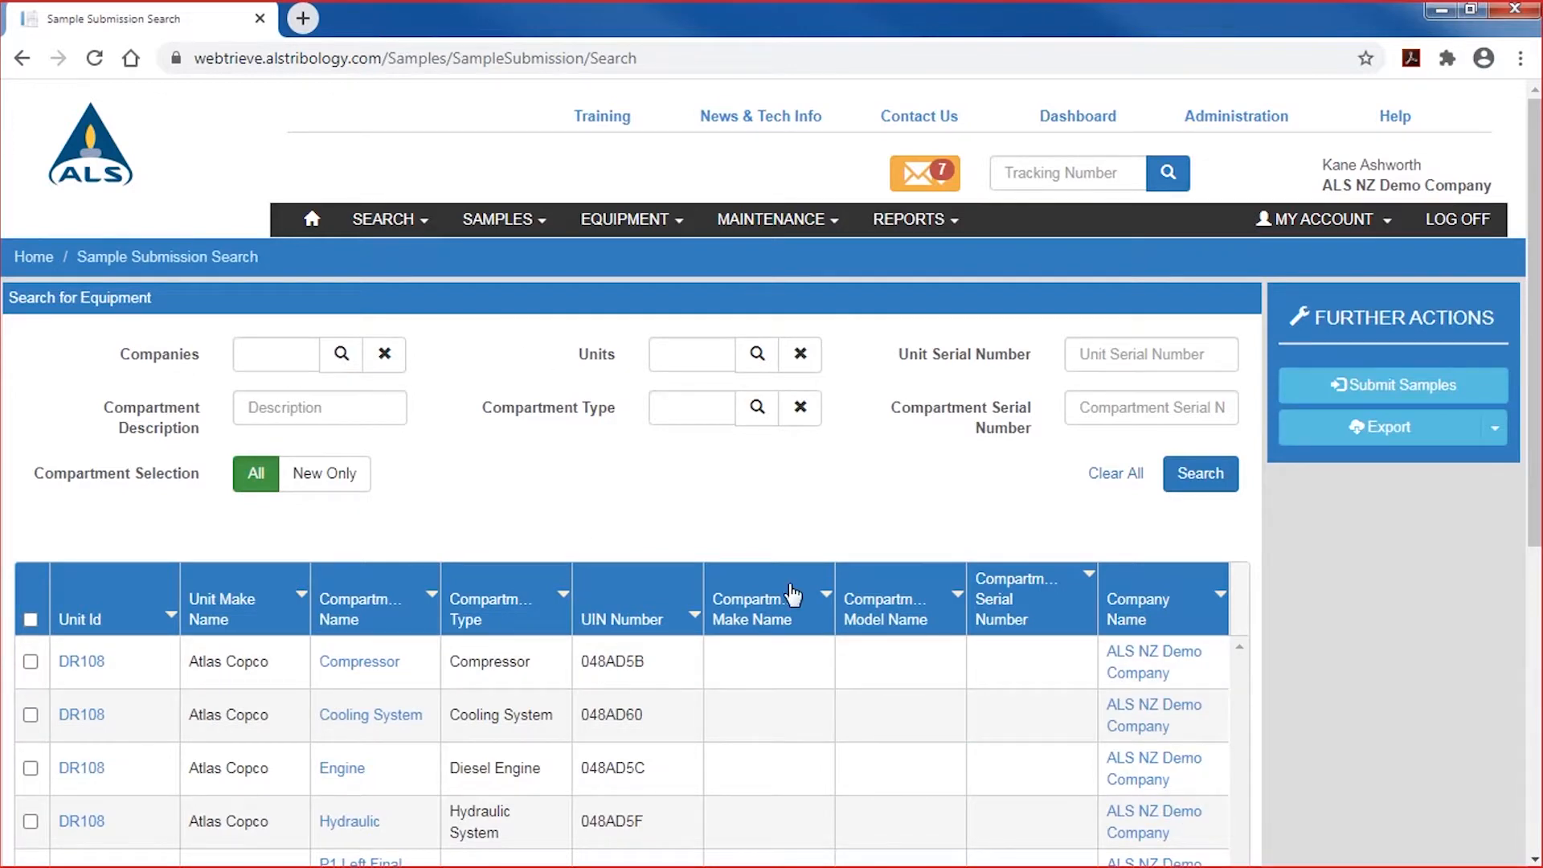
scroll(747, 685, "down", 4)
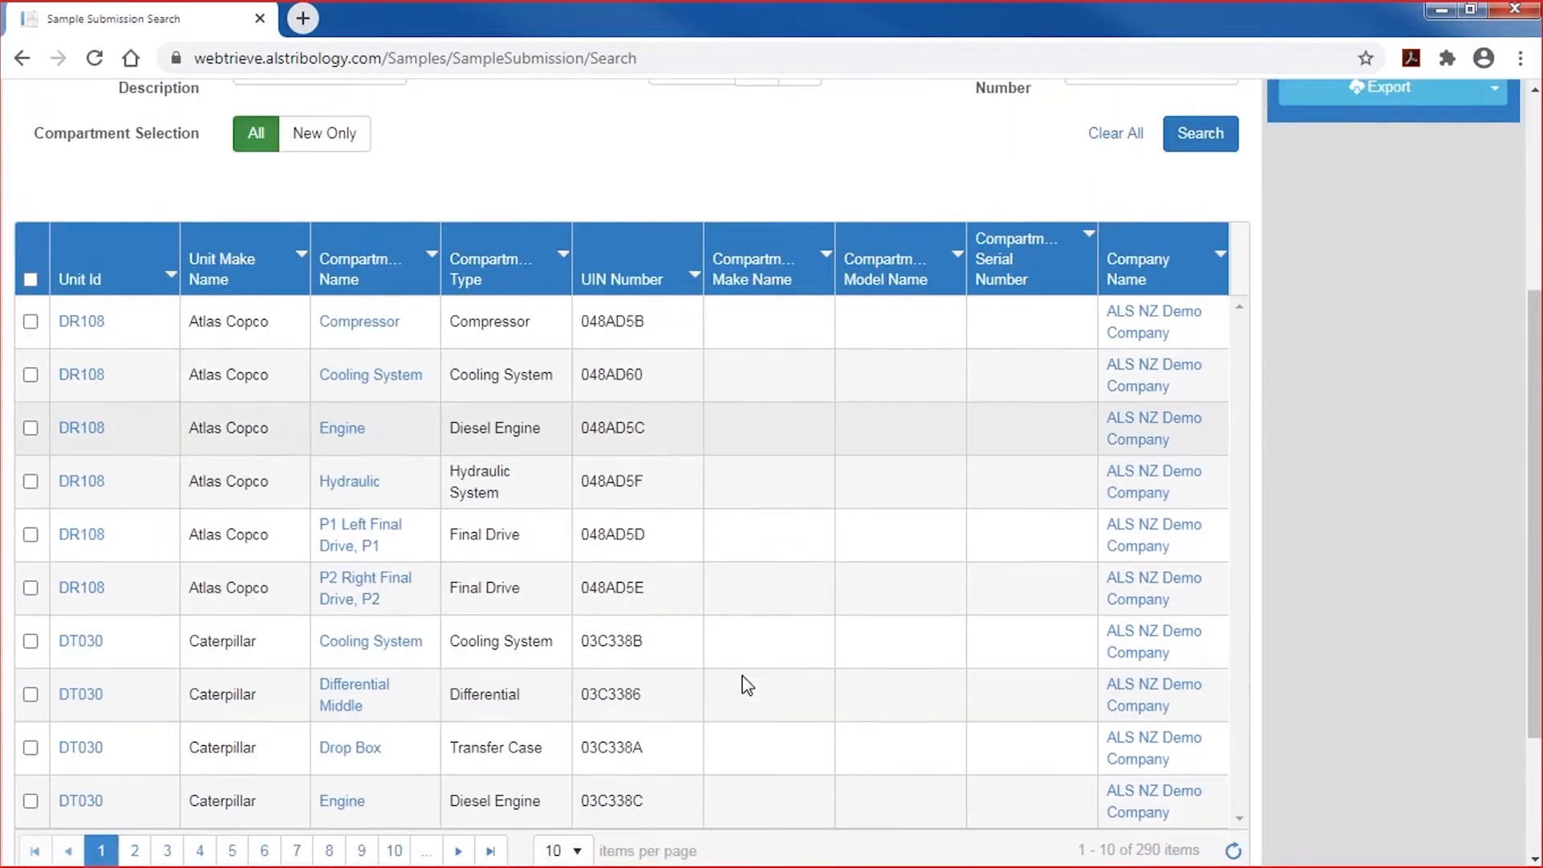
scroll(744, 676, "down", 2)
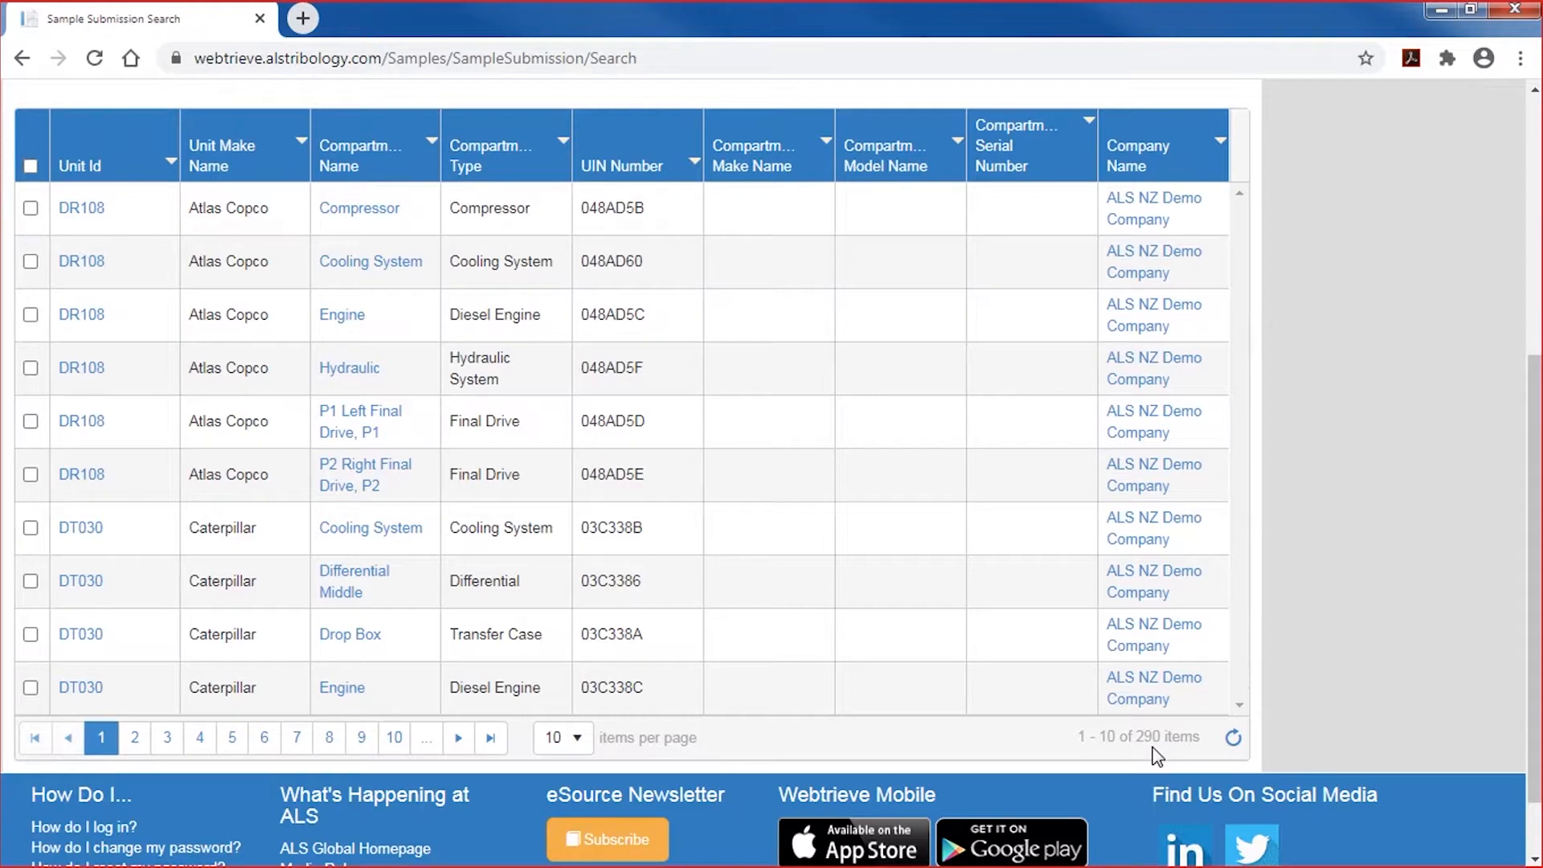
left_click(578, 741)
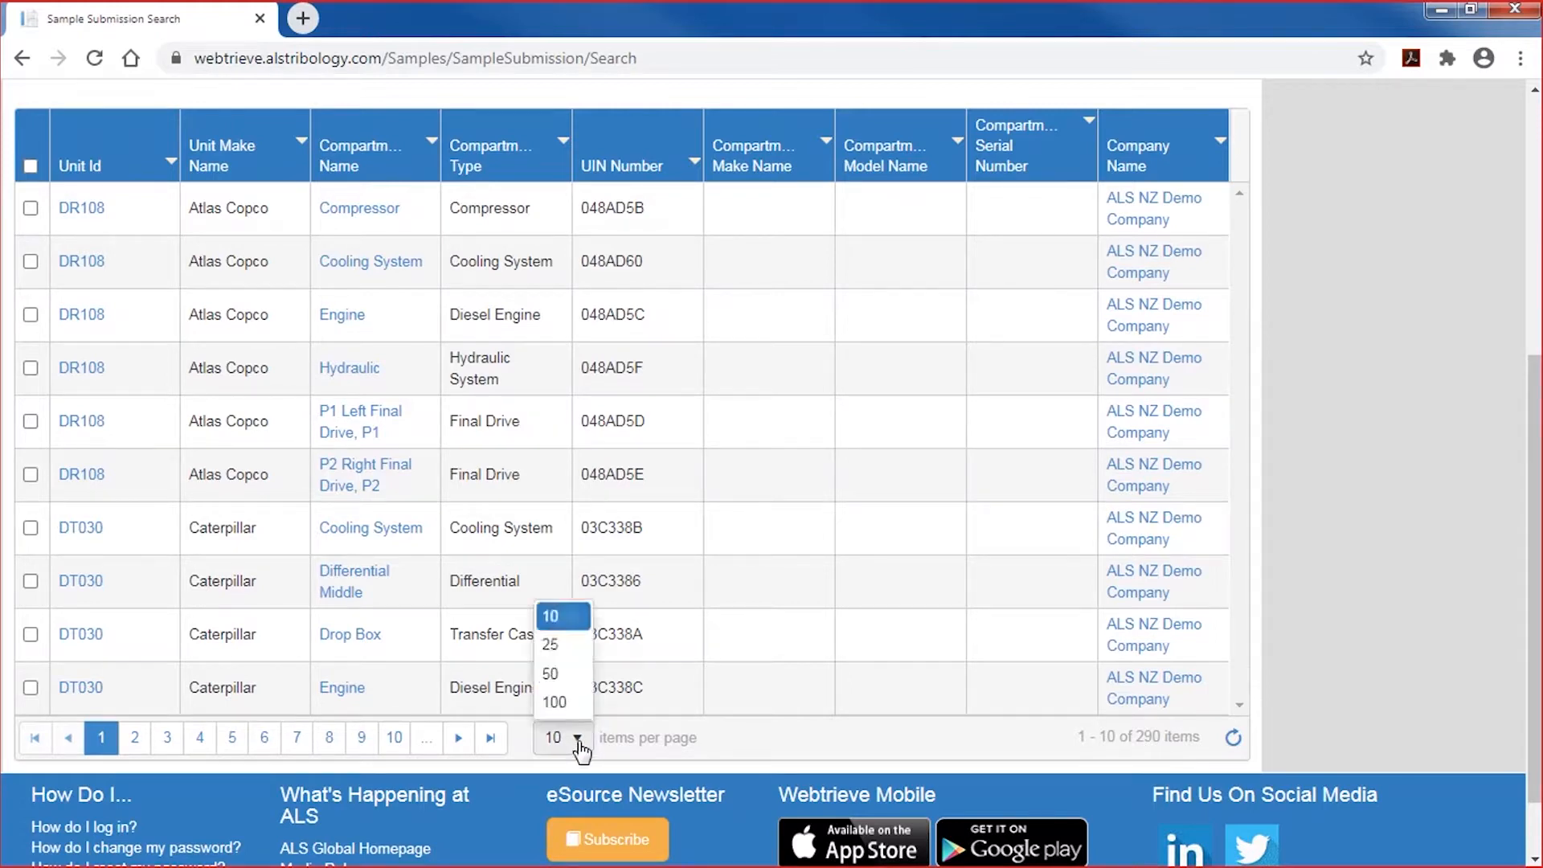
left_click(575, 704)
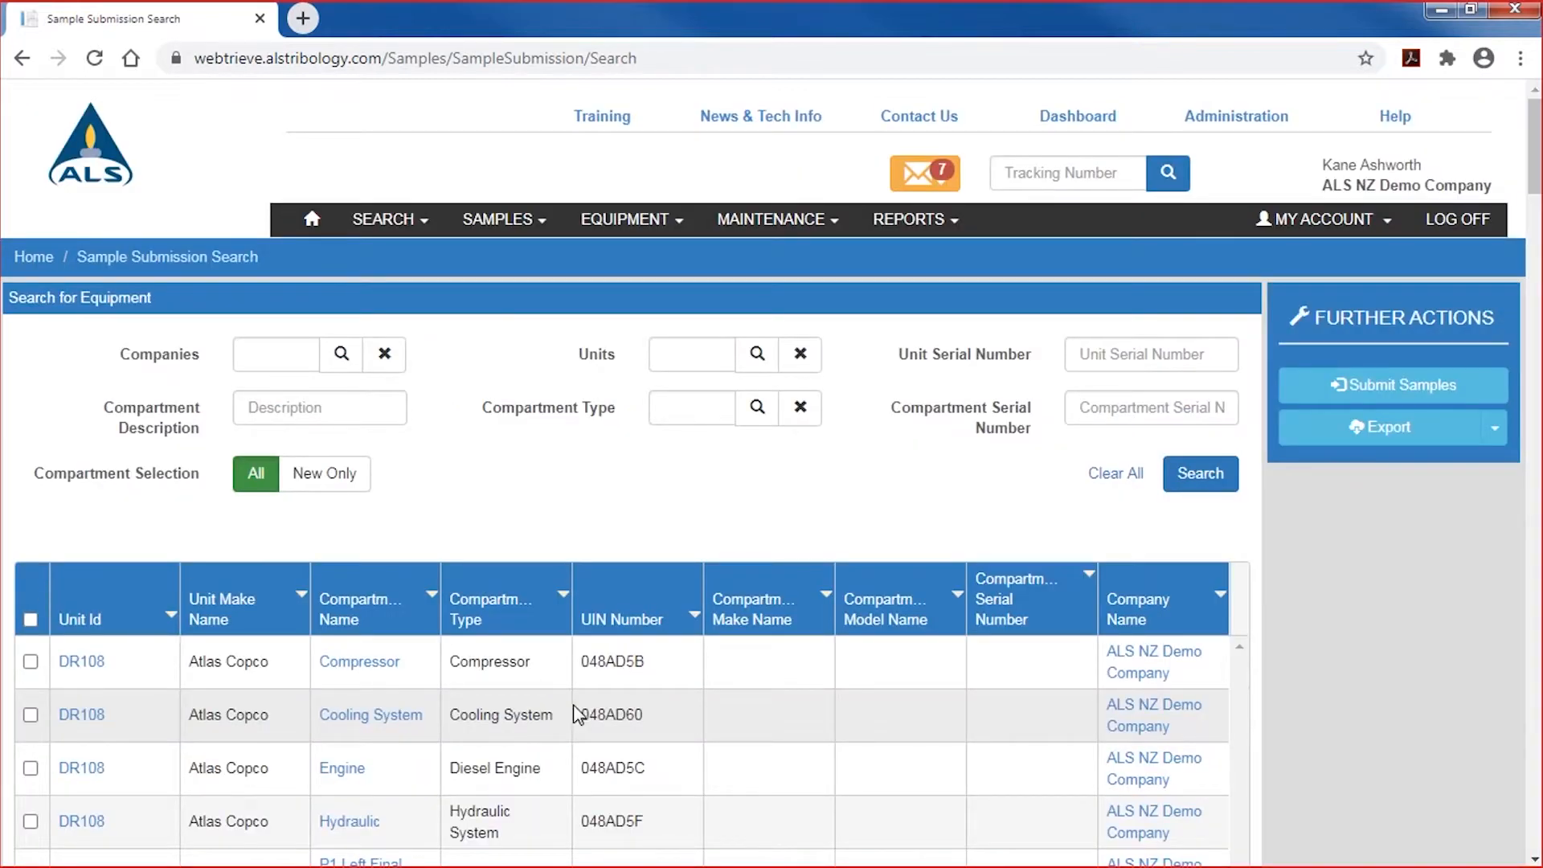
scroll(768, 722, "down", 13)
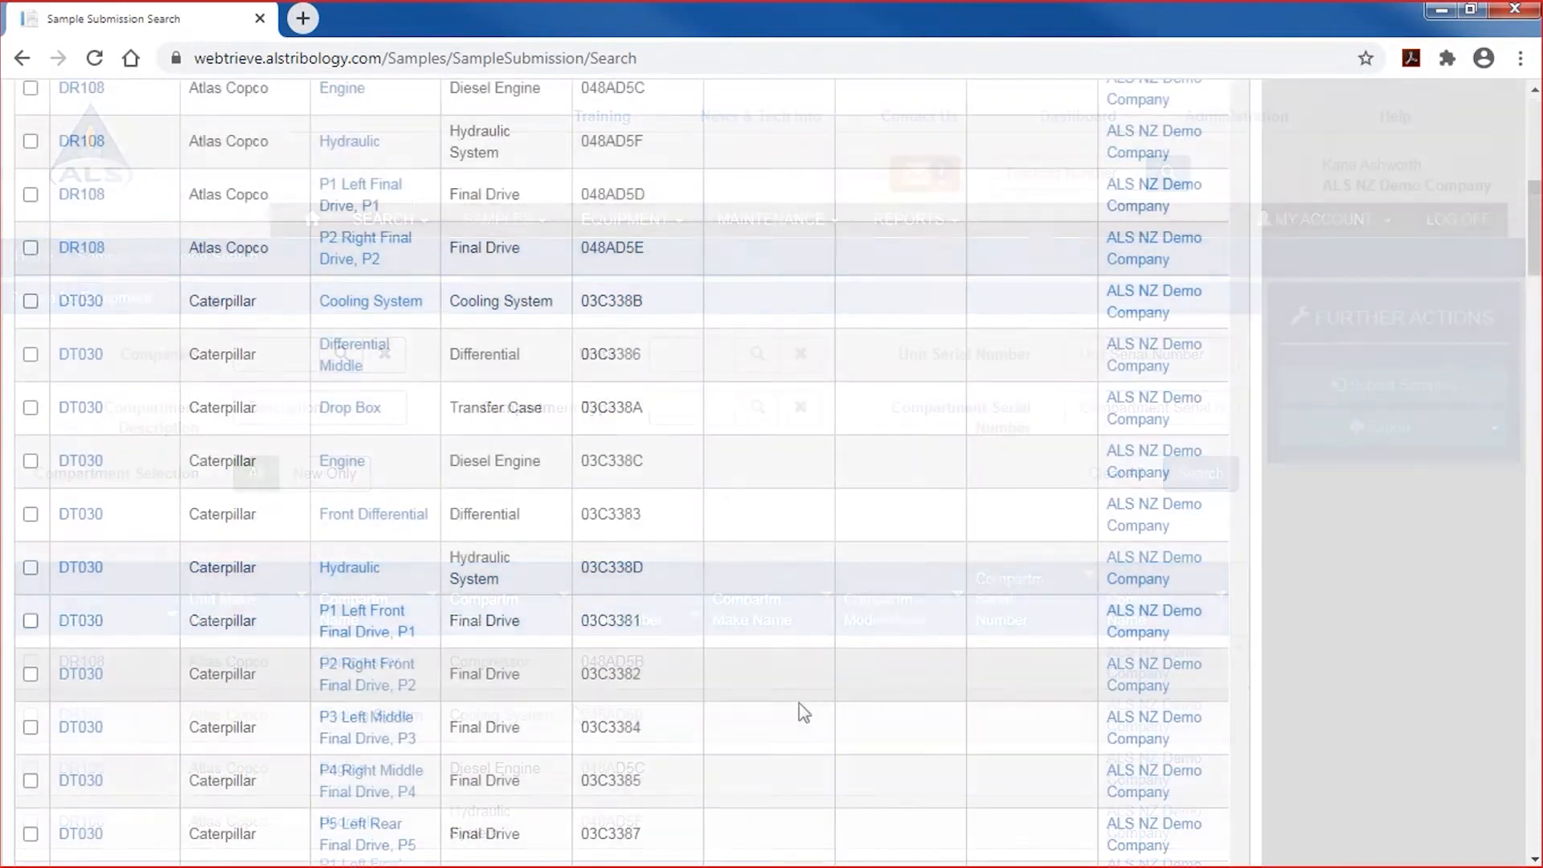
scroll(804, 716, "down", 12)
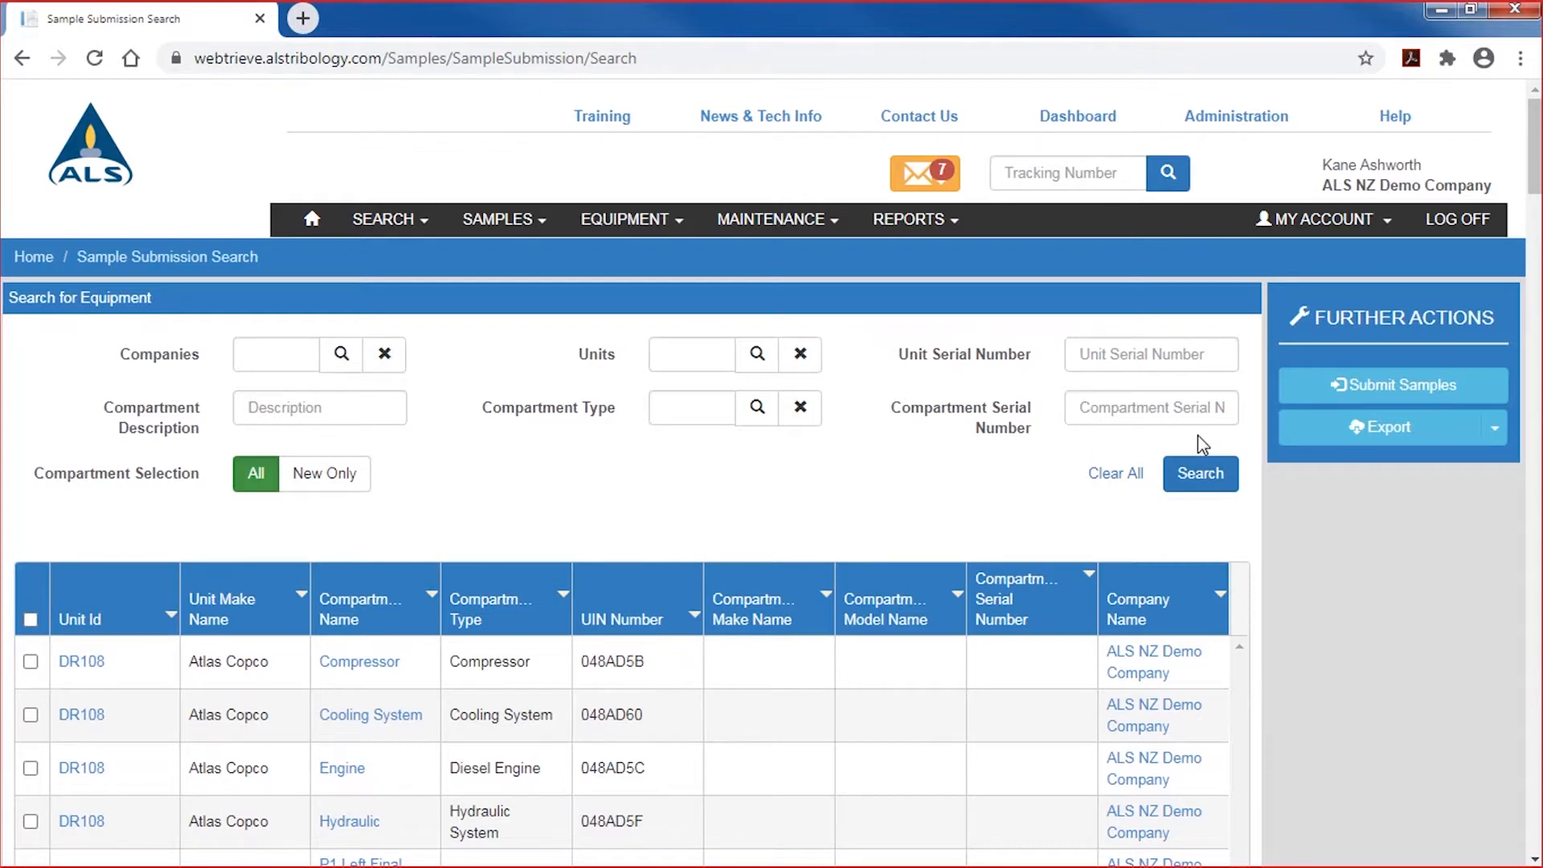
Step: Search the equipment list for unit dt033
left_click(1207, 354)
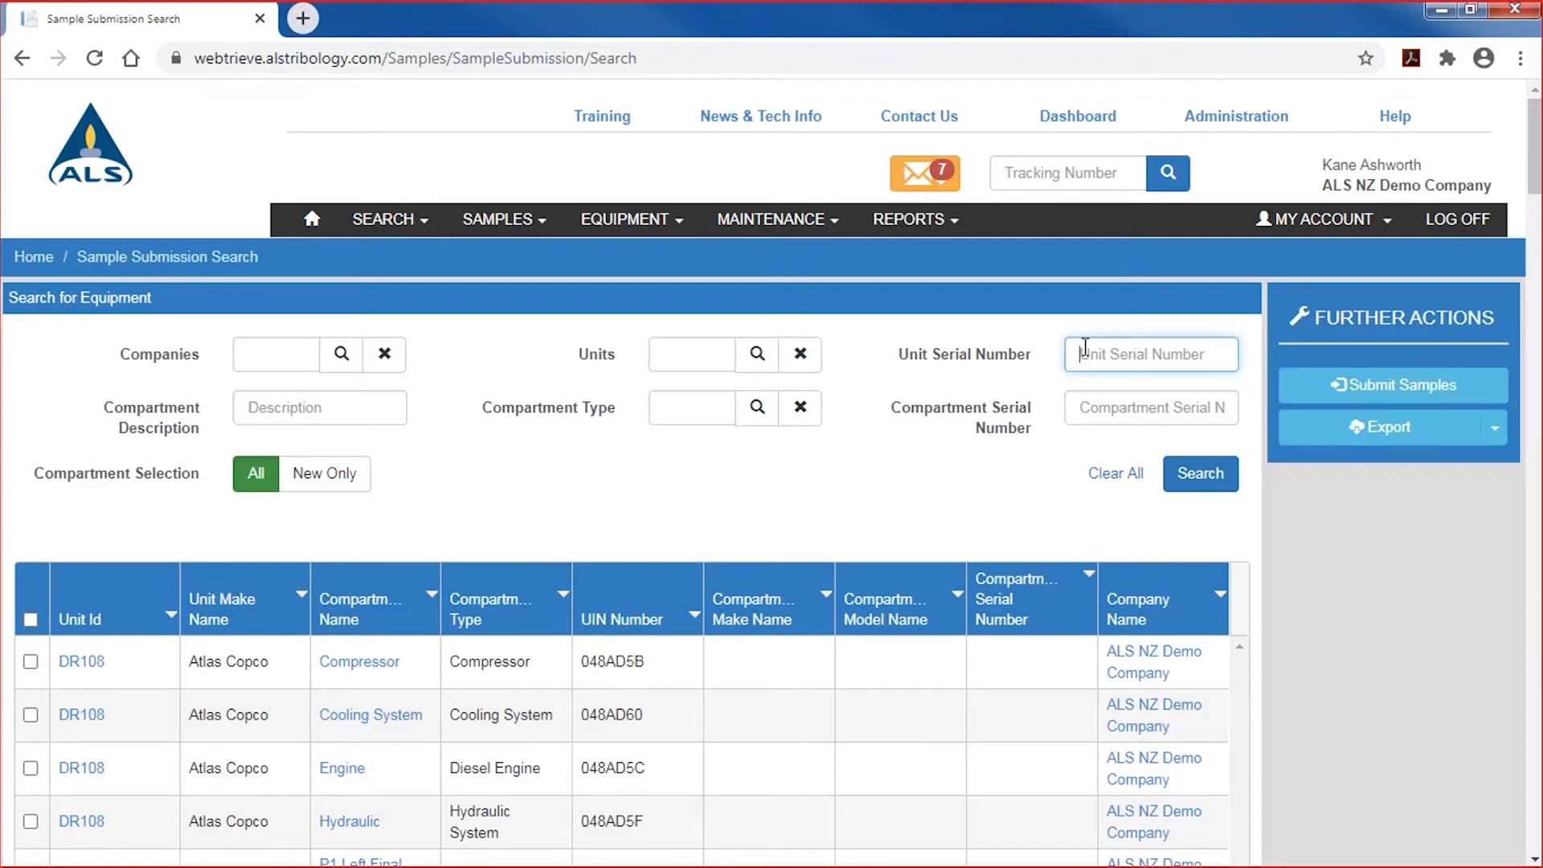
left_click(714, 350)
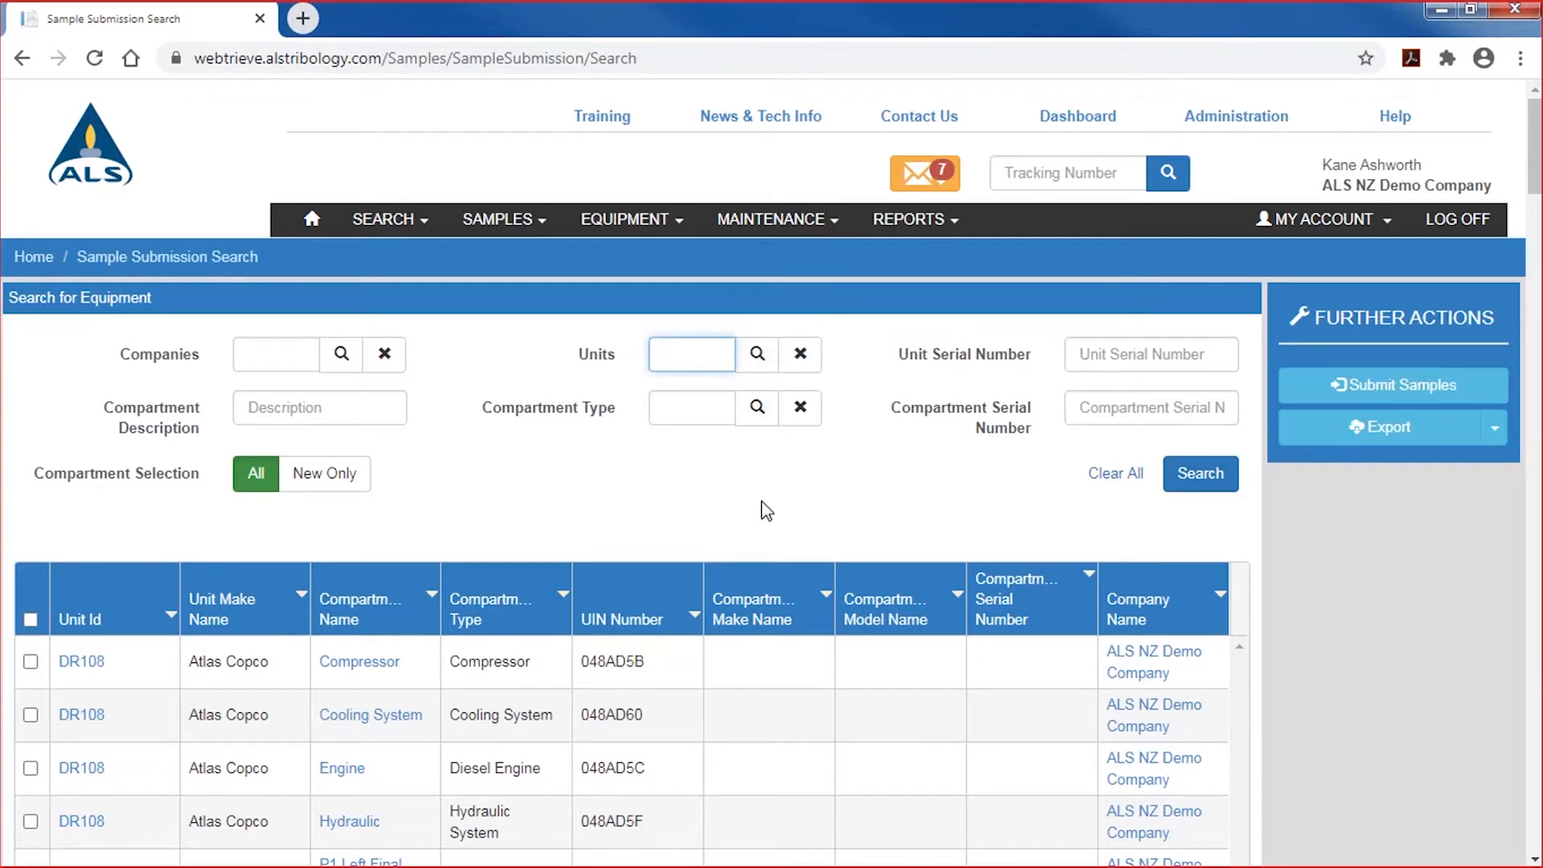
type("dt033")
left_click(1195, 482)
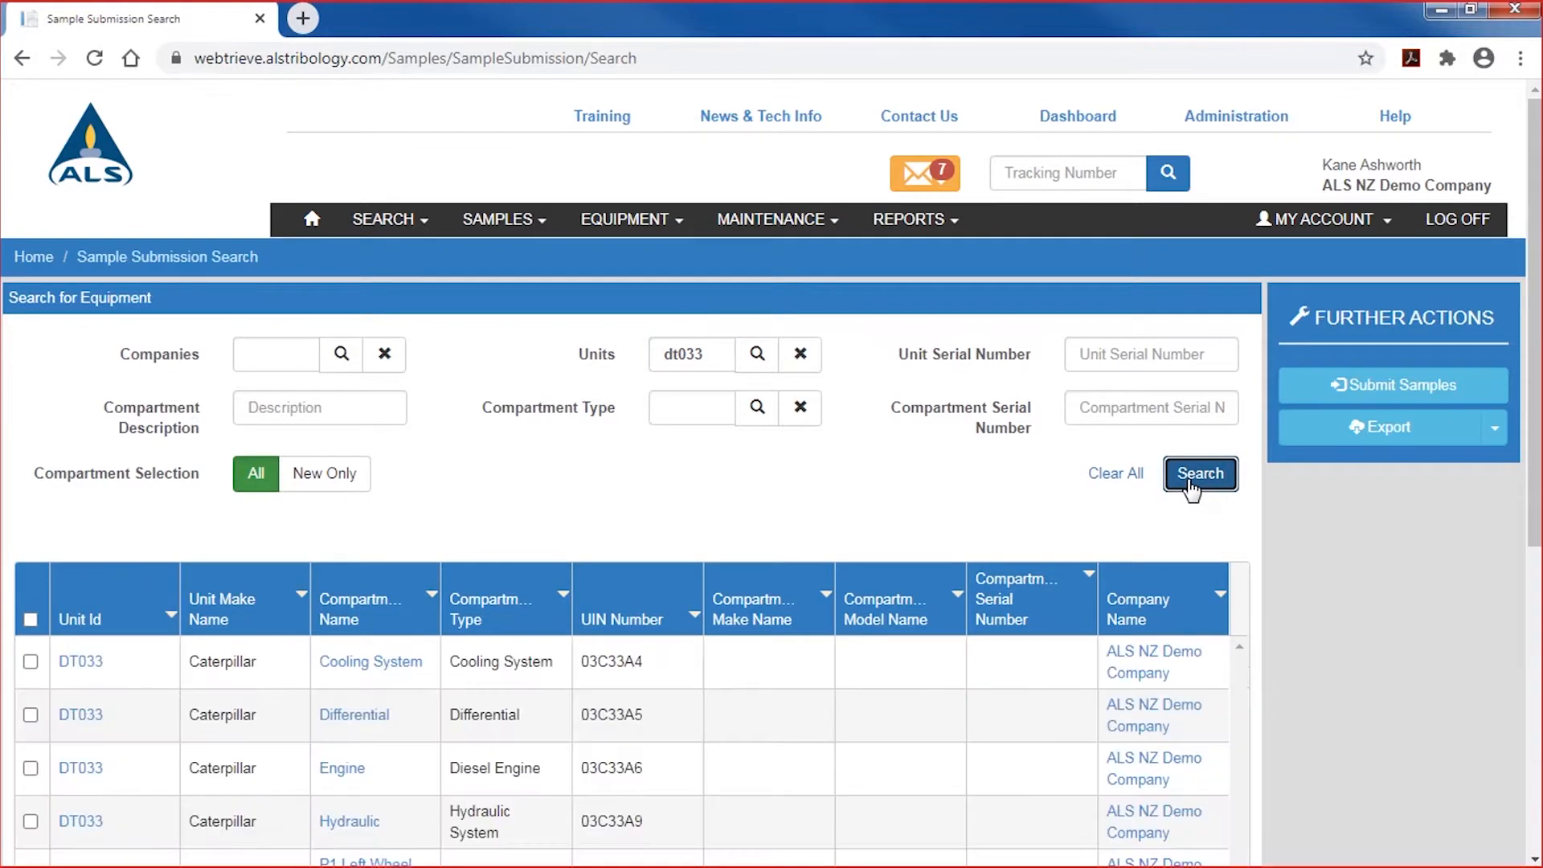
Step: Select all DT033 compartments except the Cooling System and start a sample submission for them
scroll(947, 602, "down", 4)
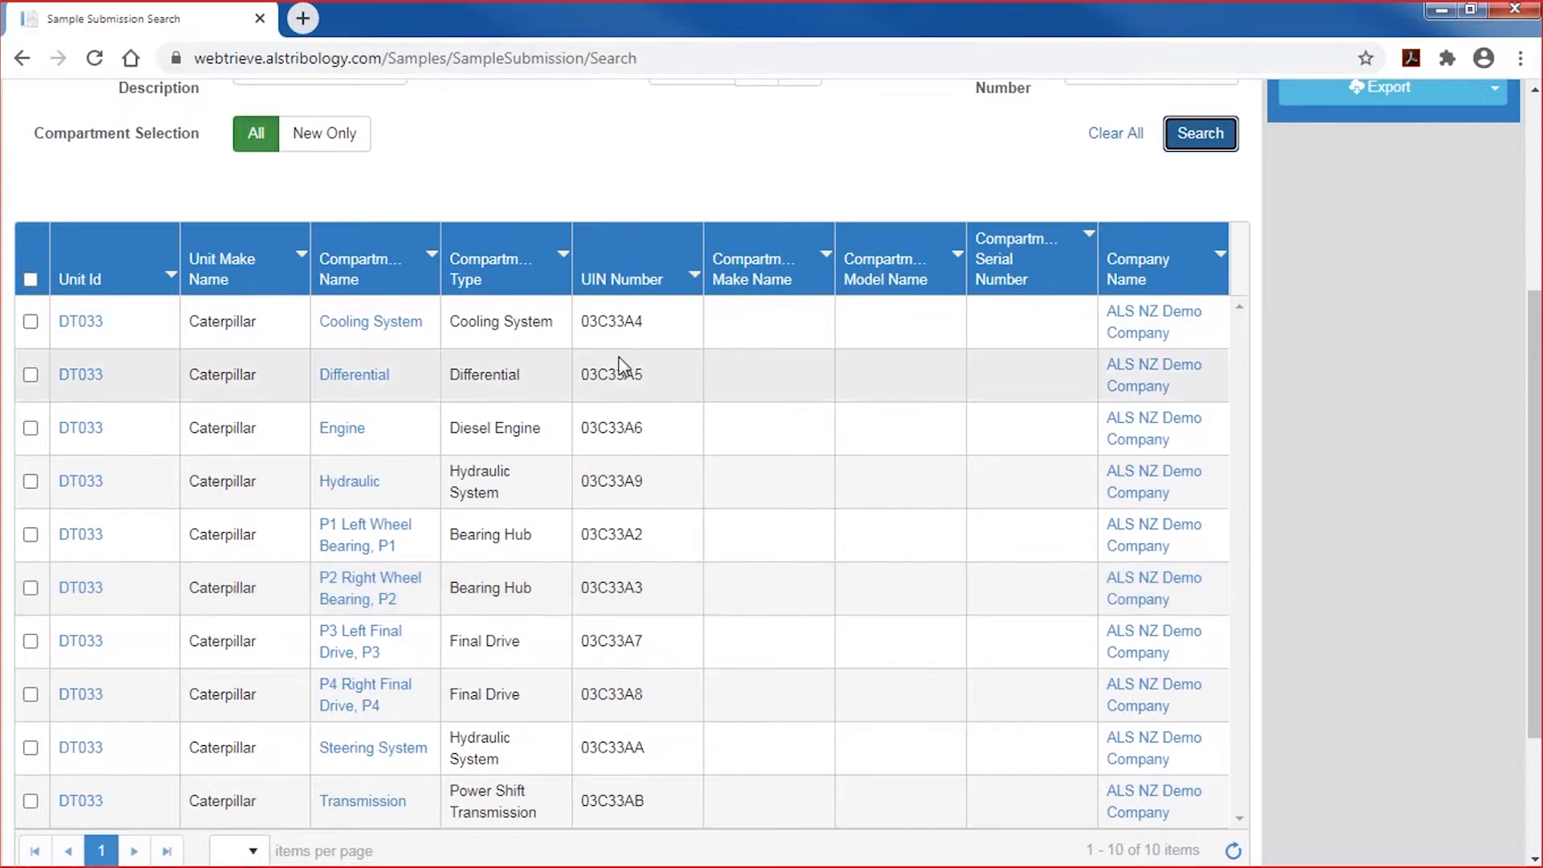
left_click(31, 429)
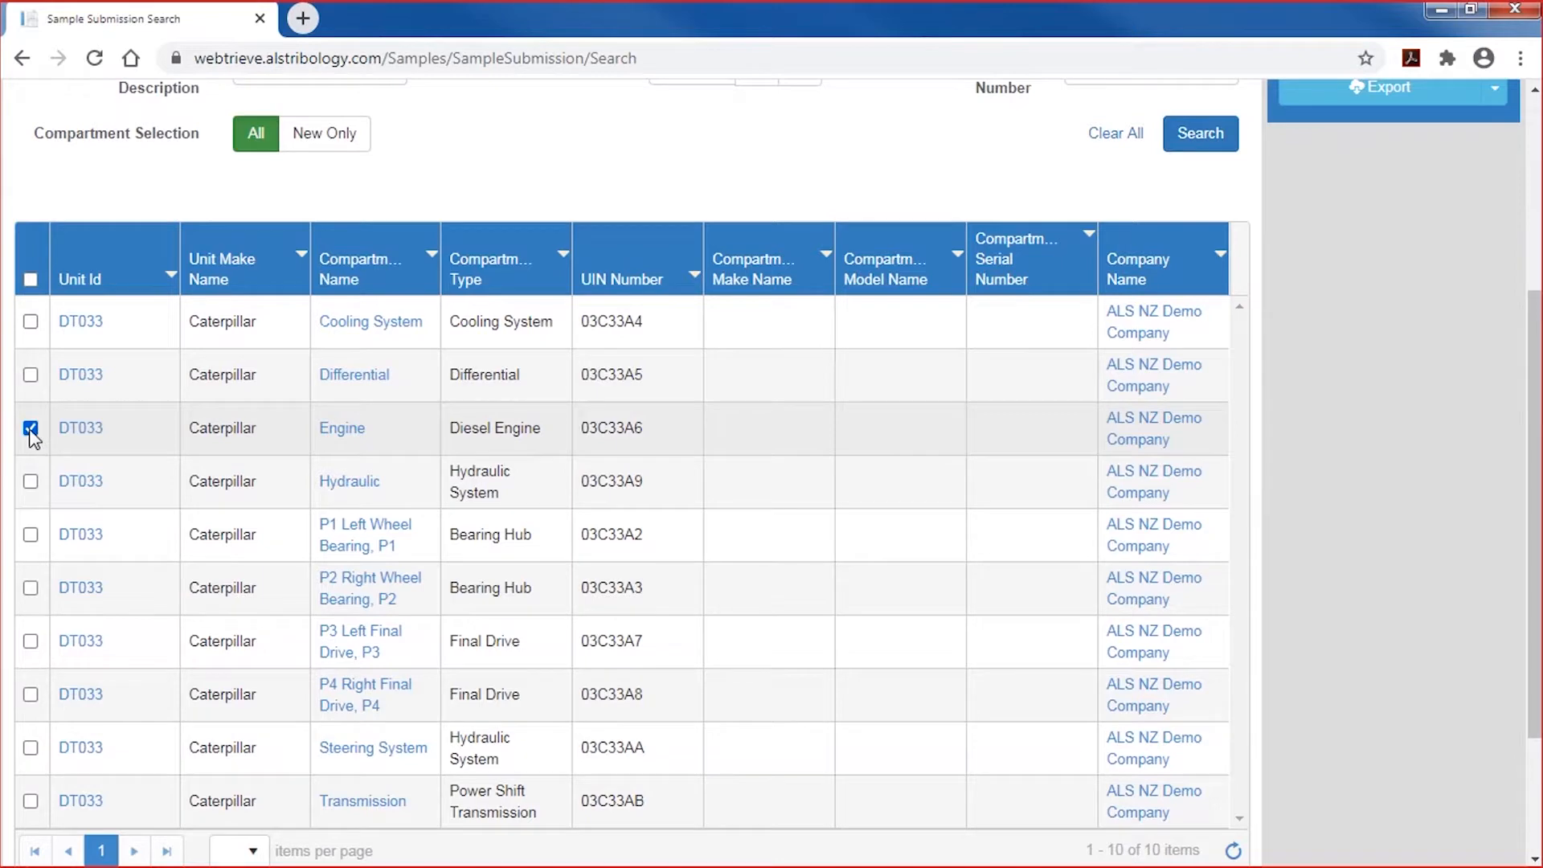
left_click(31, 430)
left_click(30, 280)
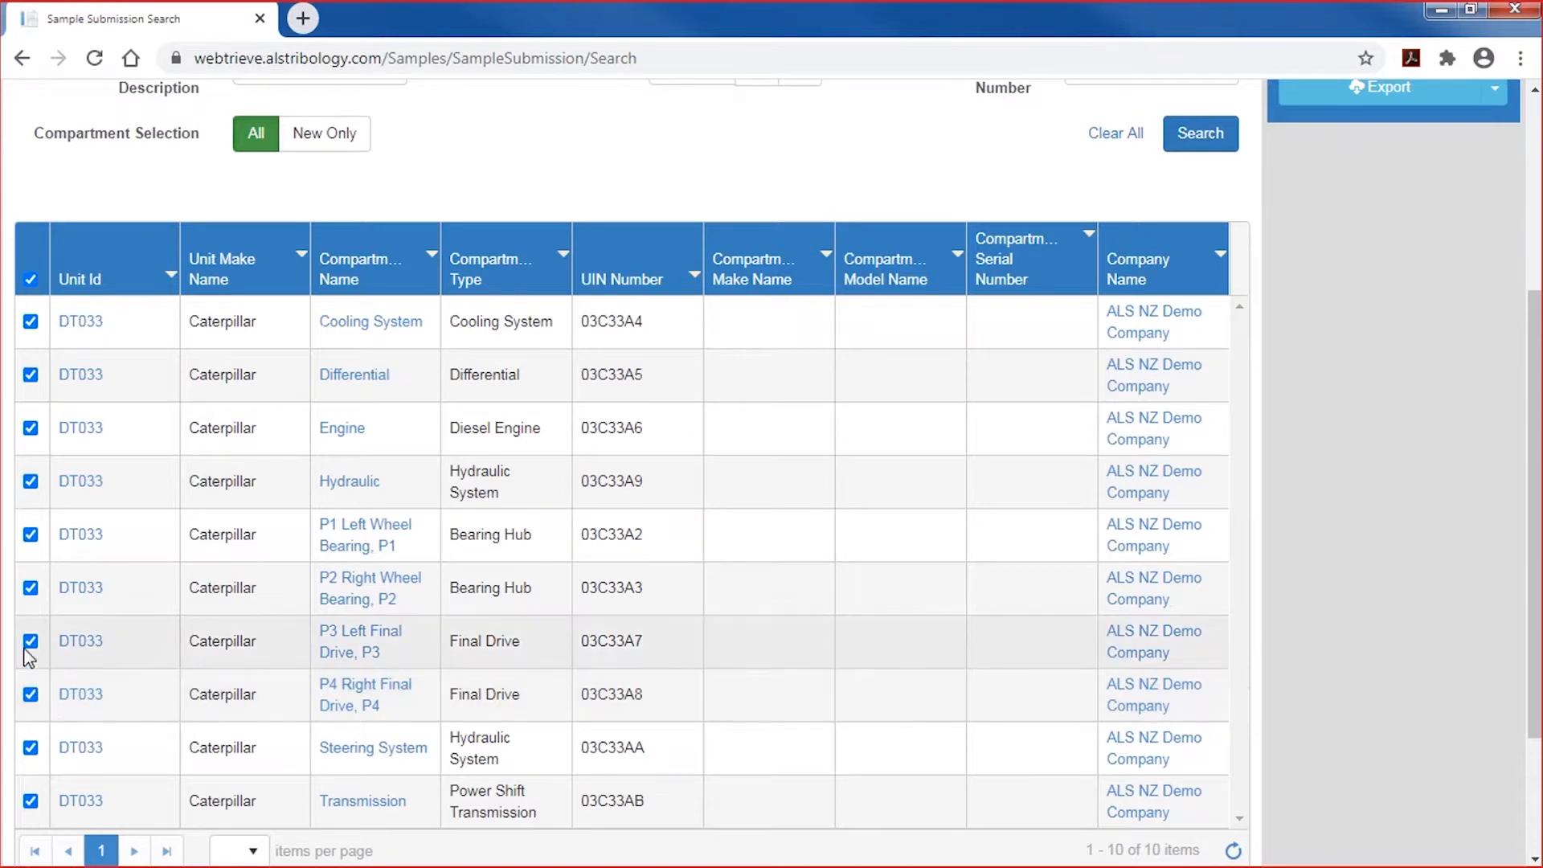
left_click(31, 322)
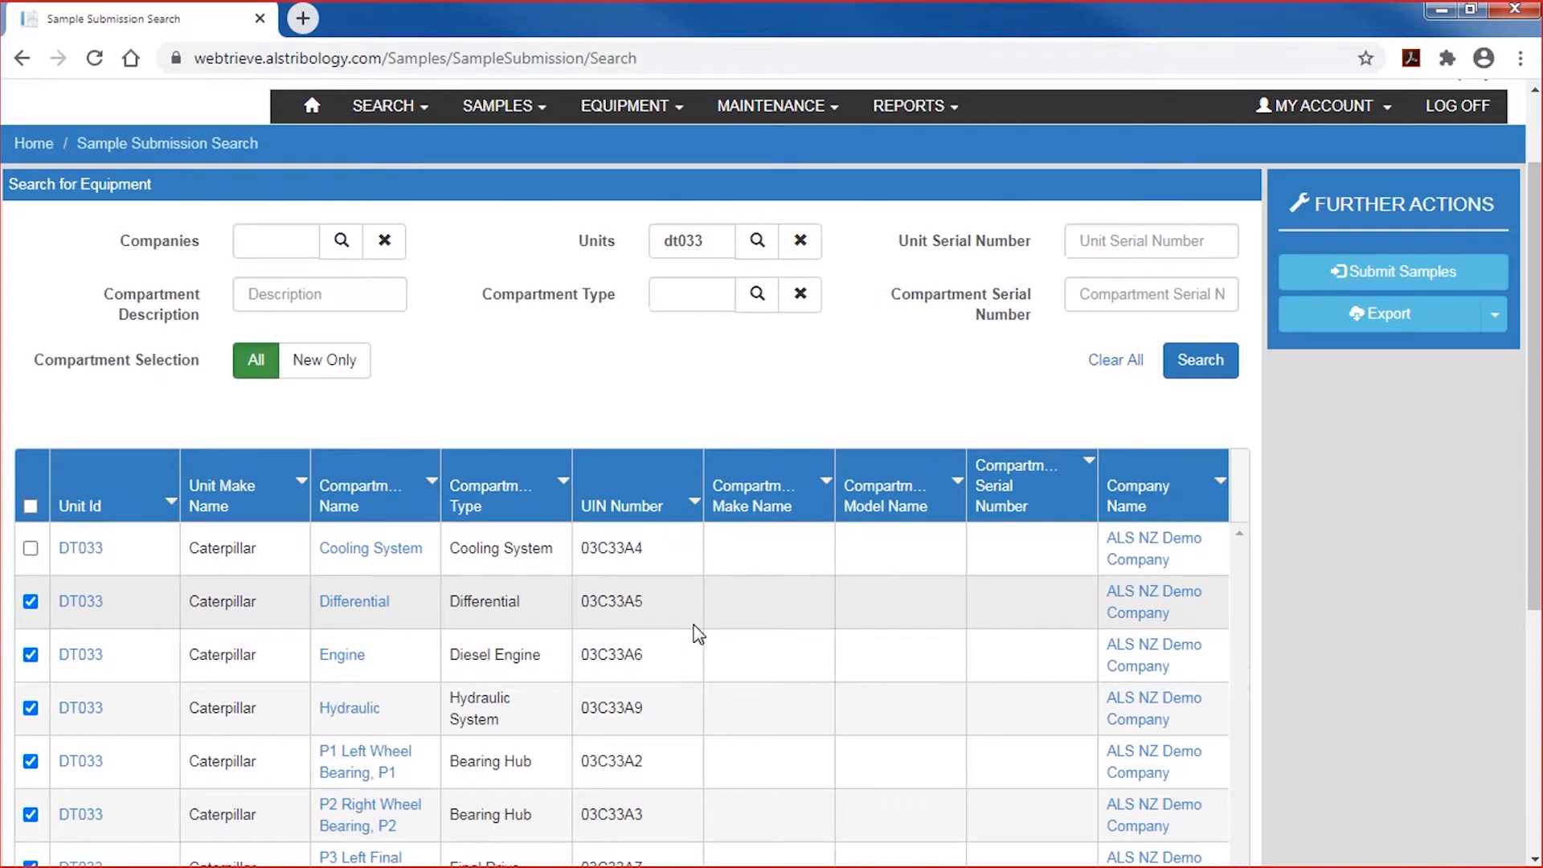
left_click(1398, 274)
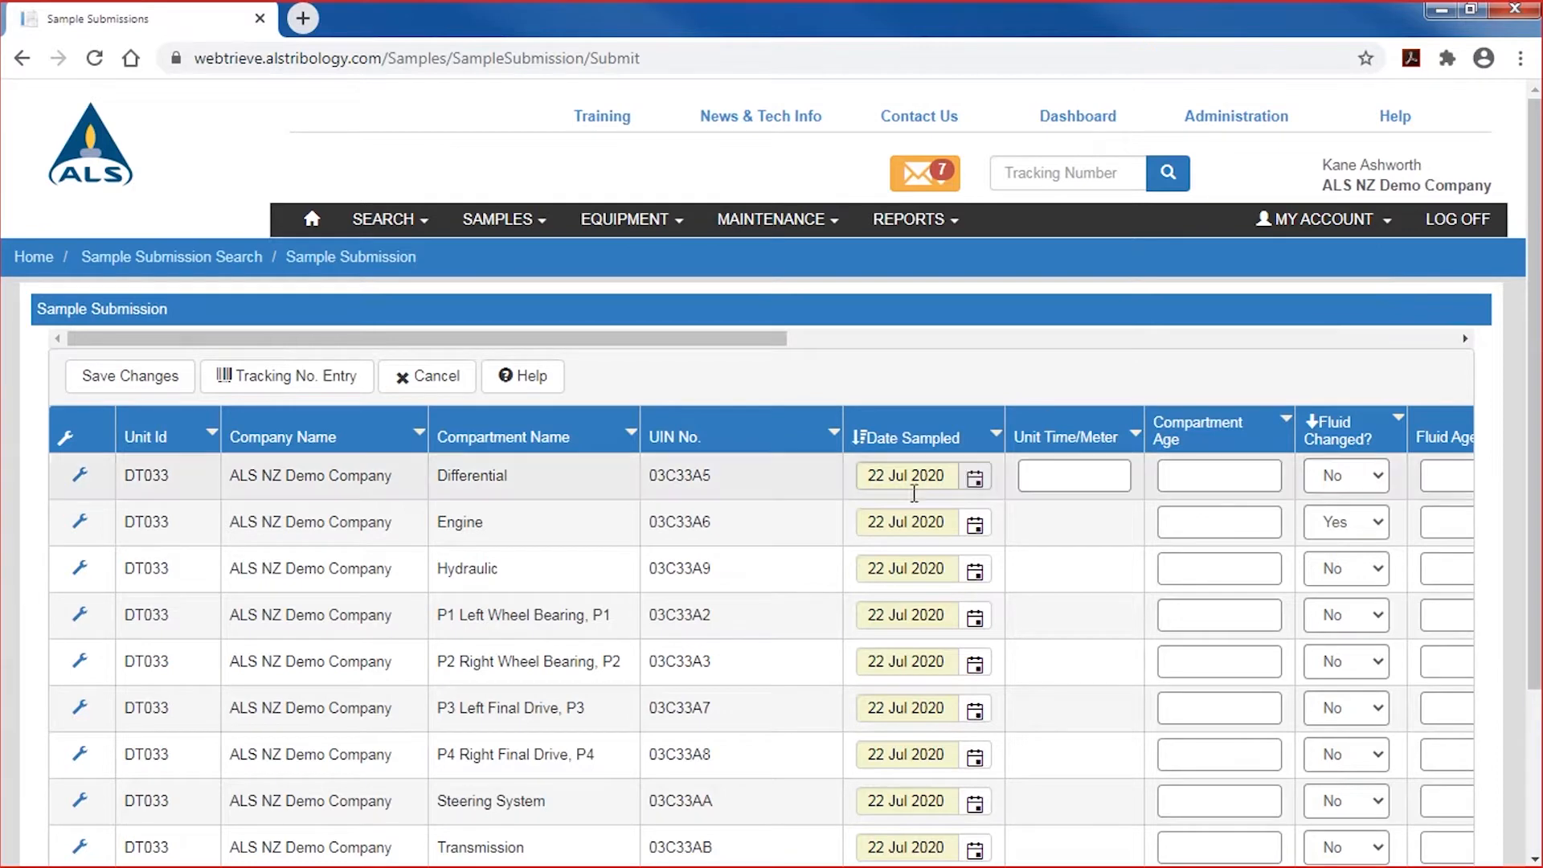
Step: Set the Differential's date sampled to 21 Jul 2020 and fill it down to all compartments
scroll(892, 511, "down", 2)
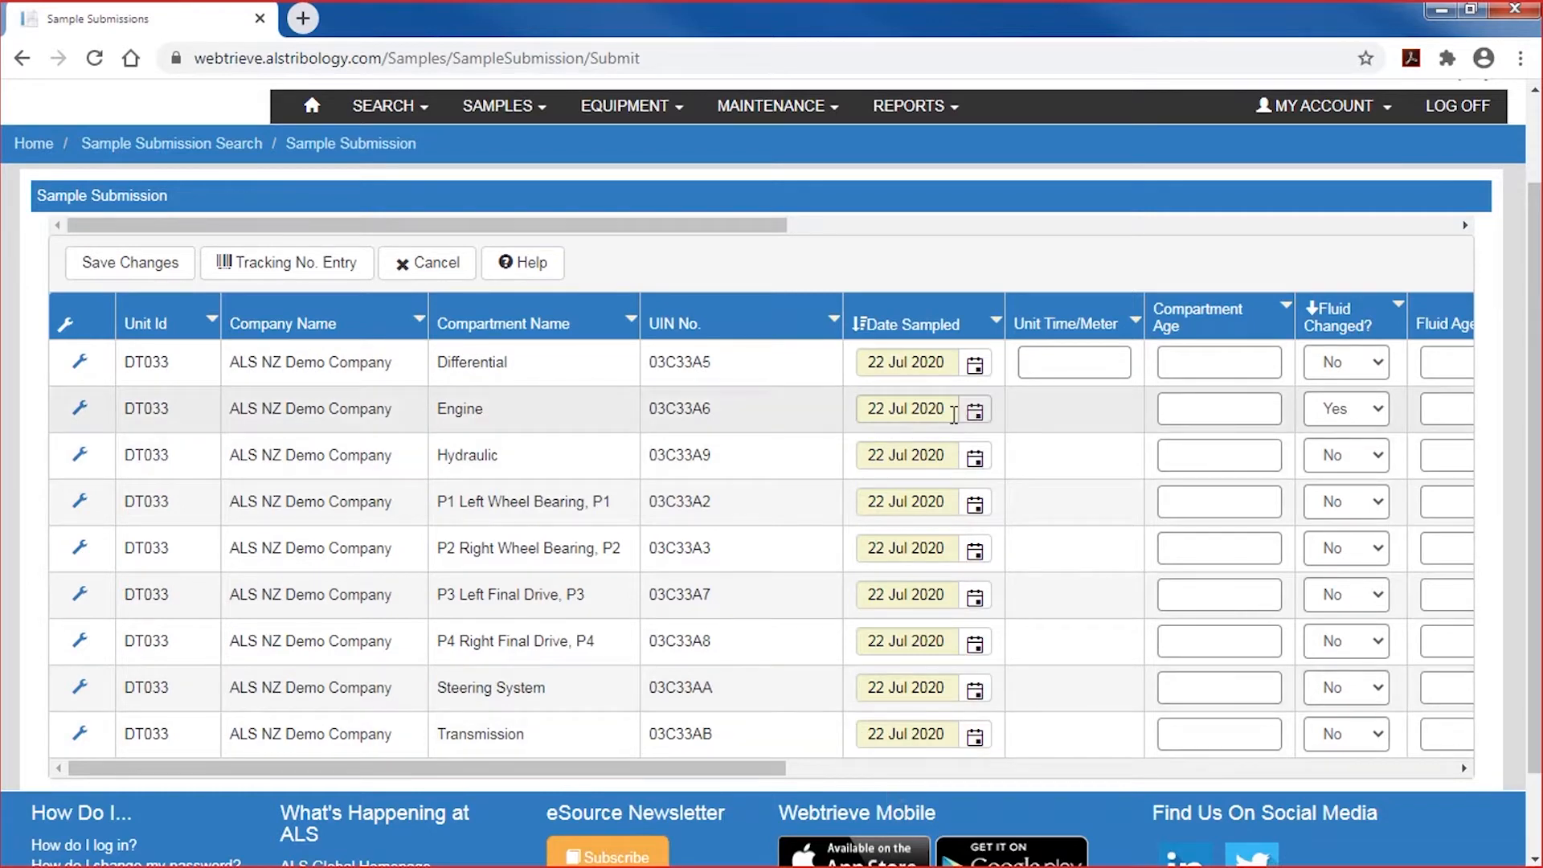
left_click(975, 370)
left_click(955, 541)
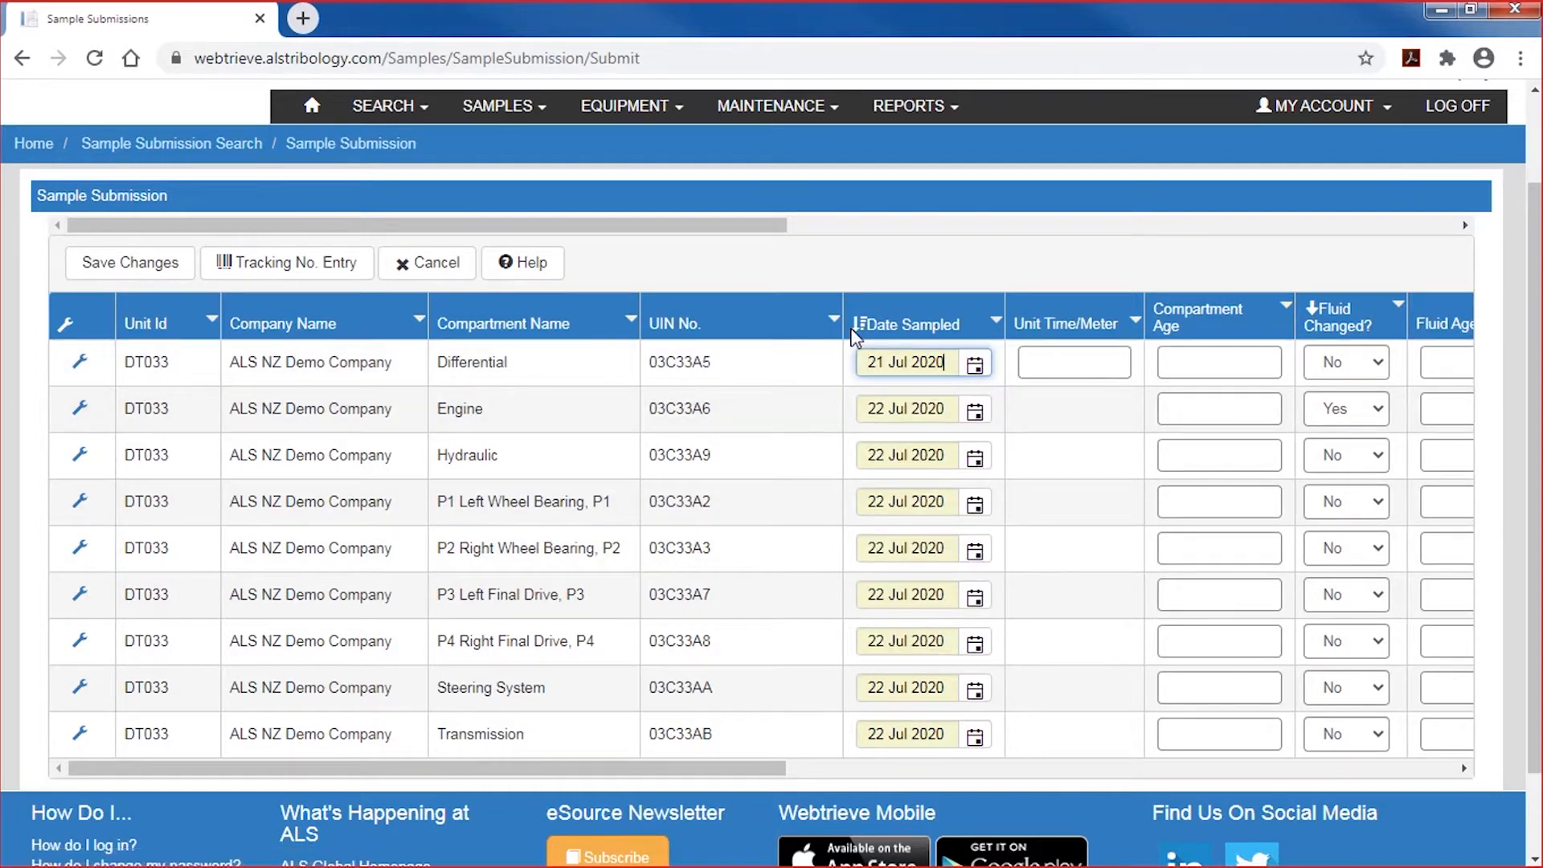
left_click(858, 326)
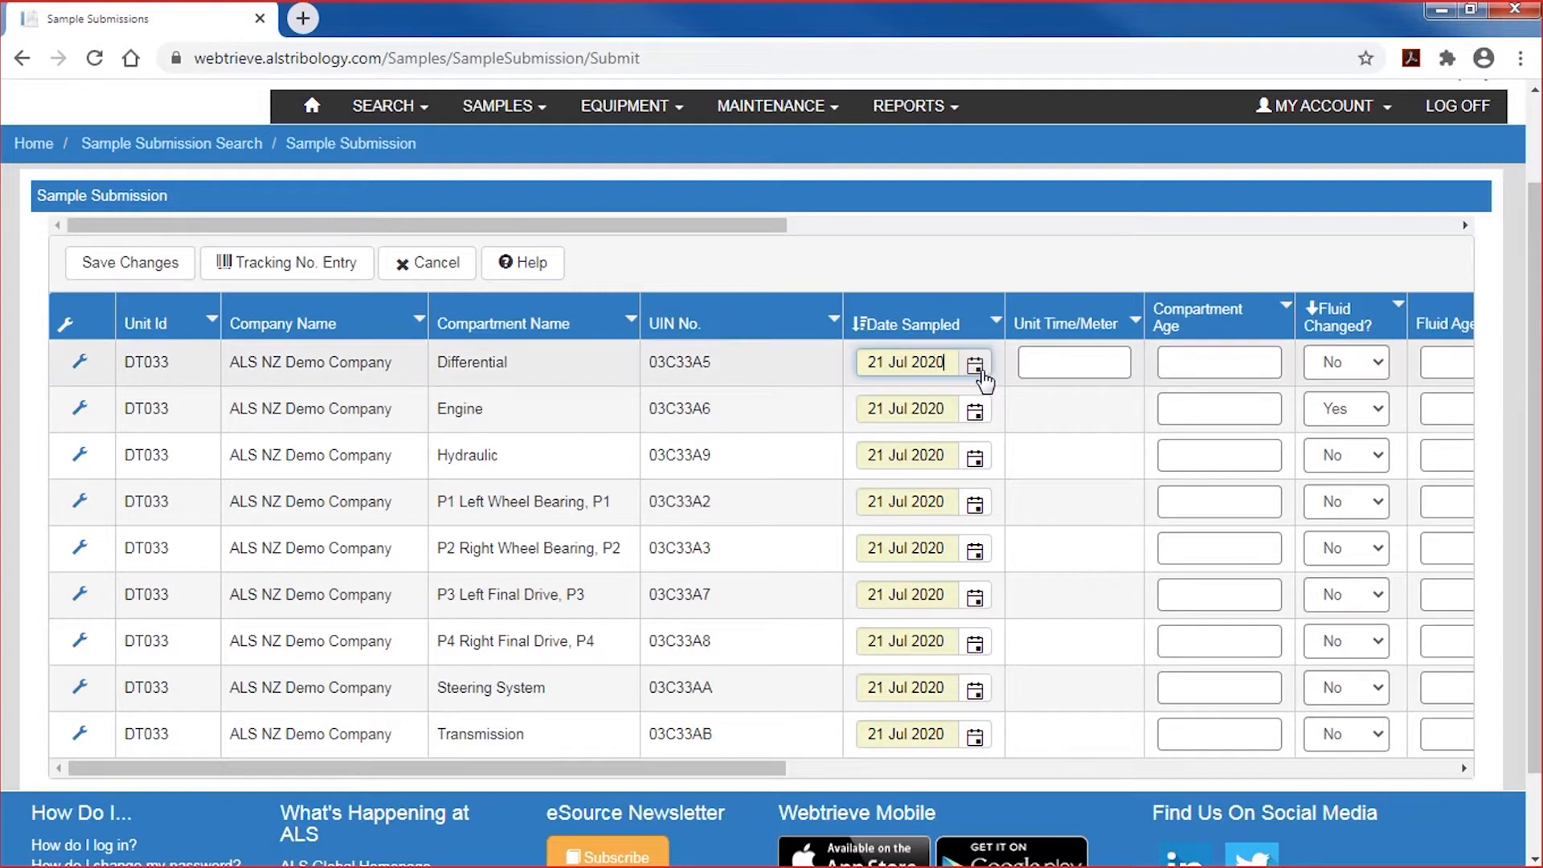
Step: Change the date sampled in the first row to 23 Jul 2020 and back to 22 Jul 2020 for all compartments
left_click(975, 366)
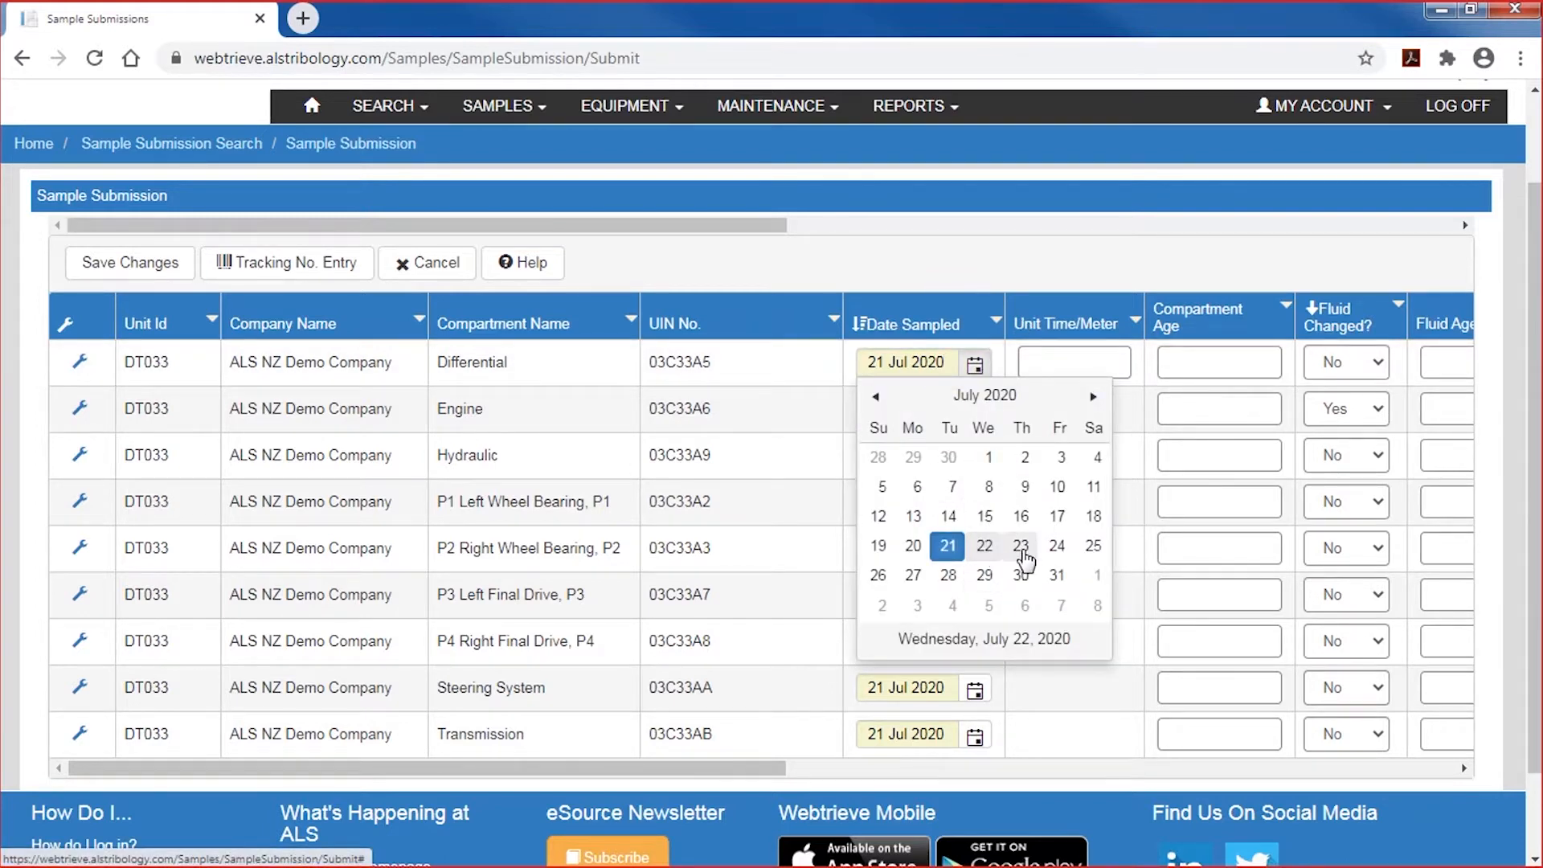
left_click(1021, 548)
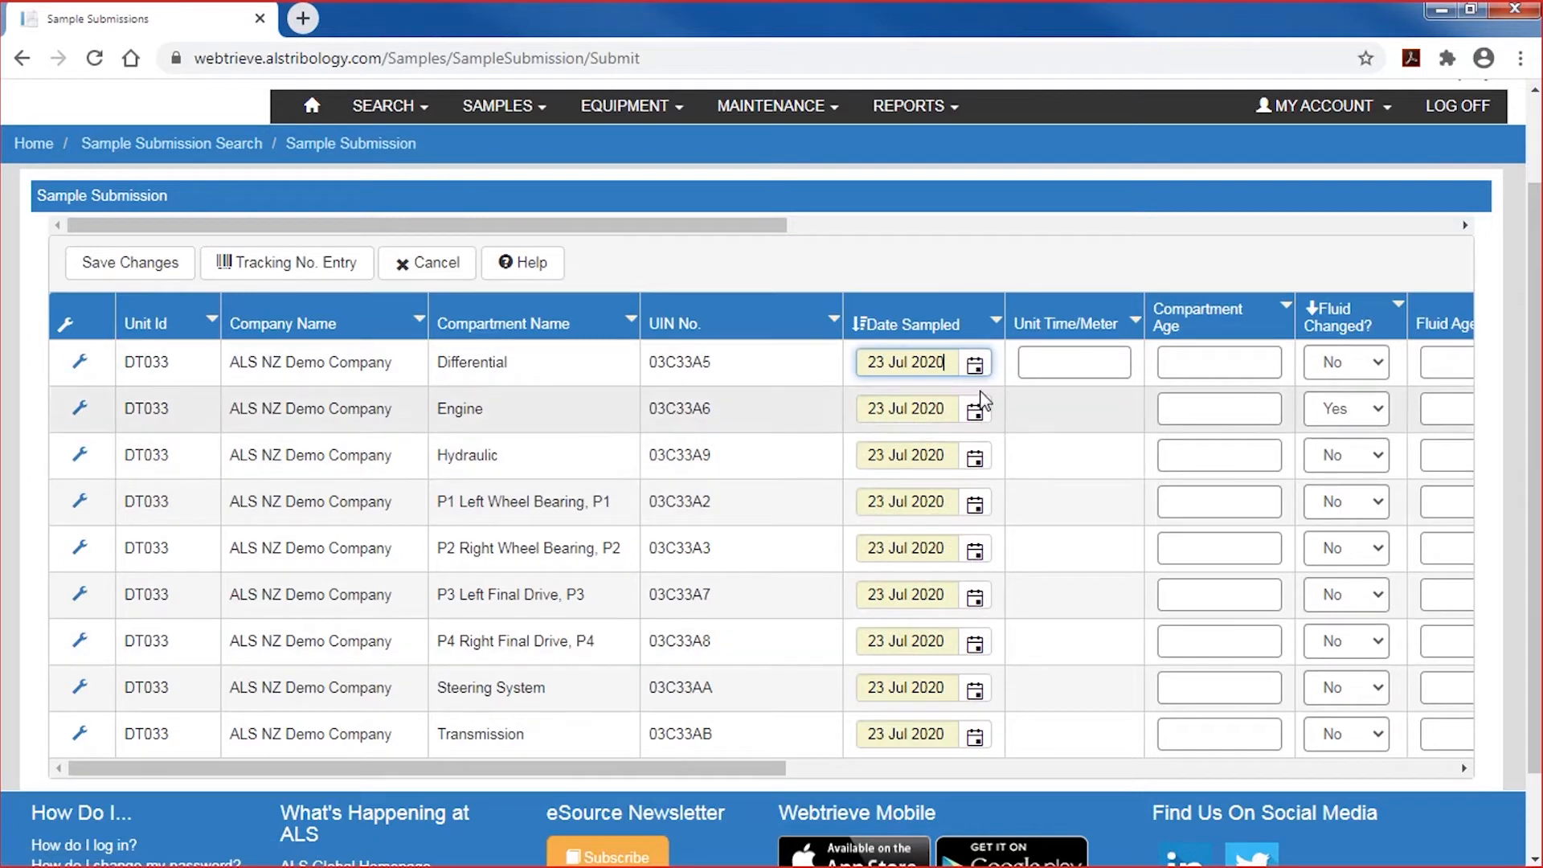
left_click(976, 366)
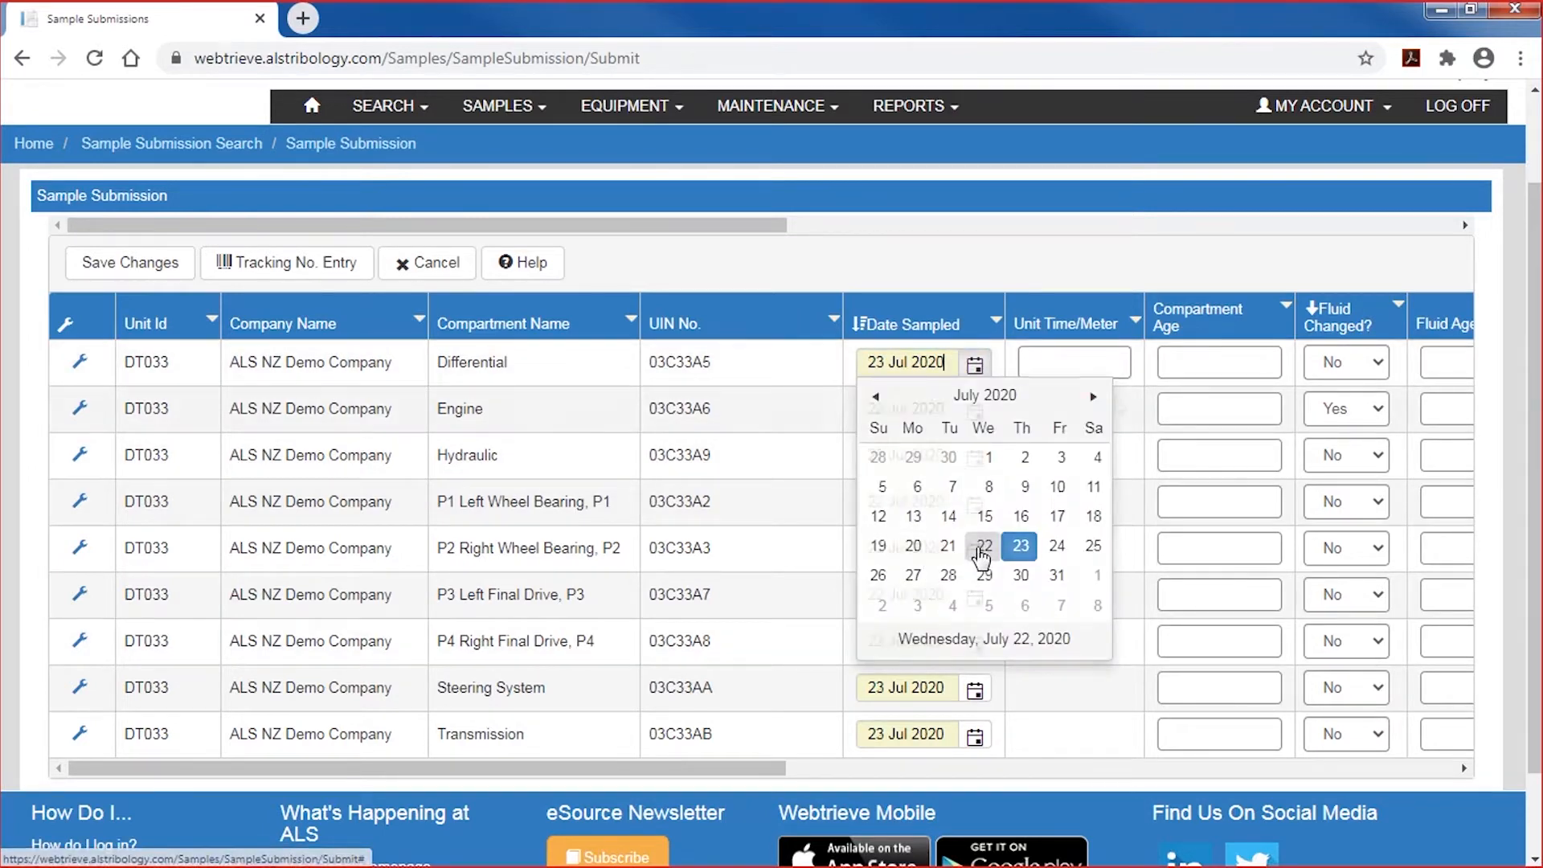
left_click(981, 547)
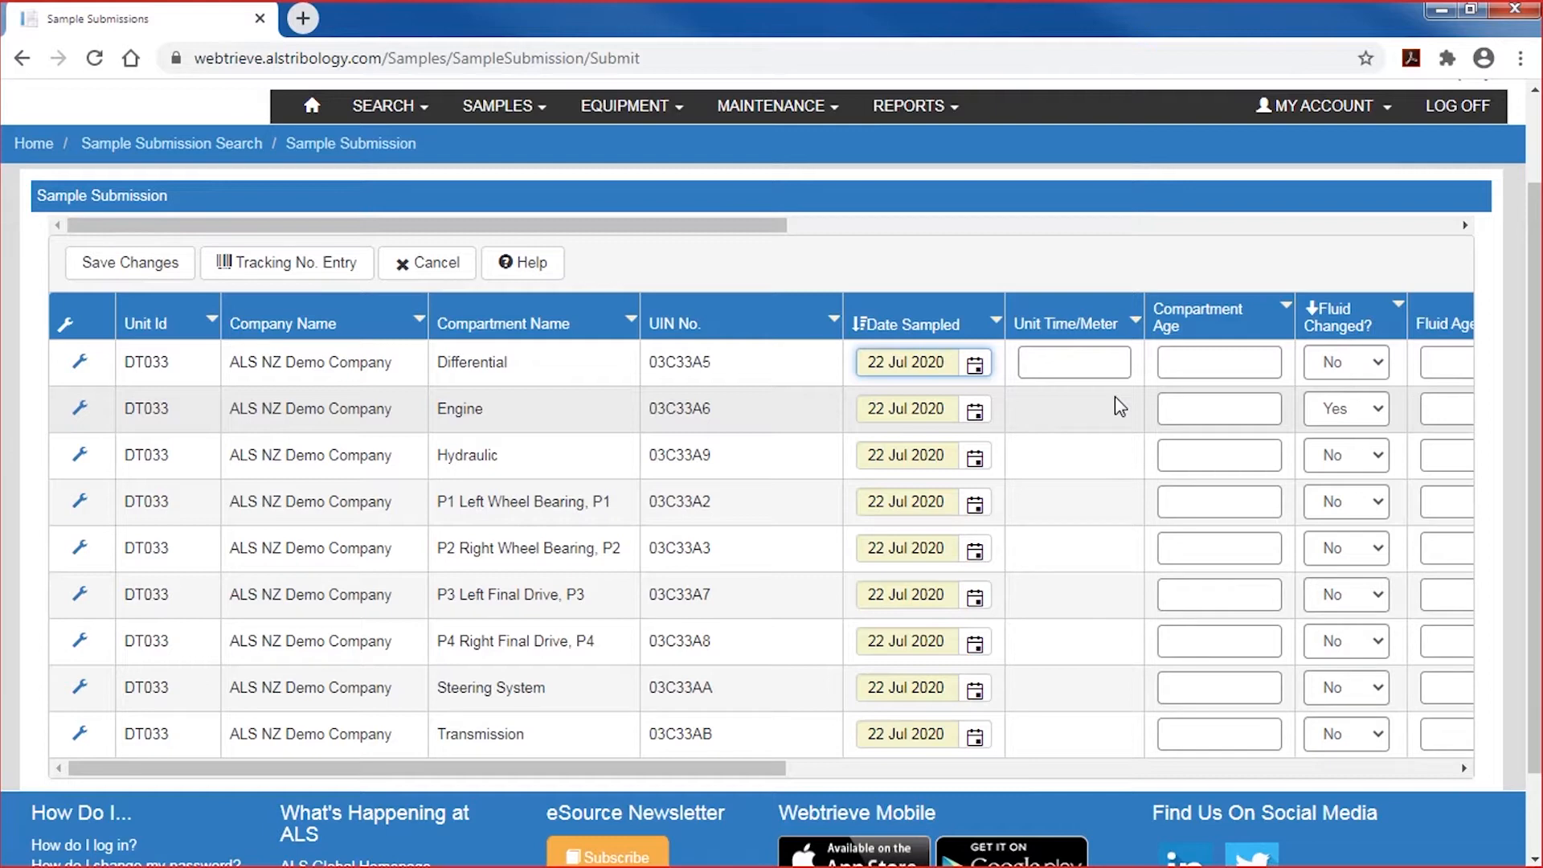
Step: Enter 466687 as the unit time/meter in the Differential row and check the calculated fluid and filter ages
left_click(1080, 368)
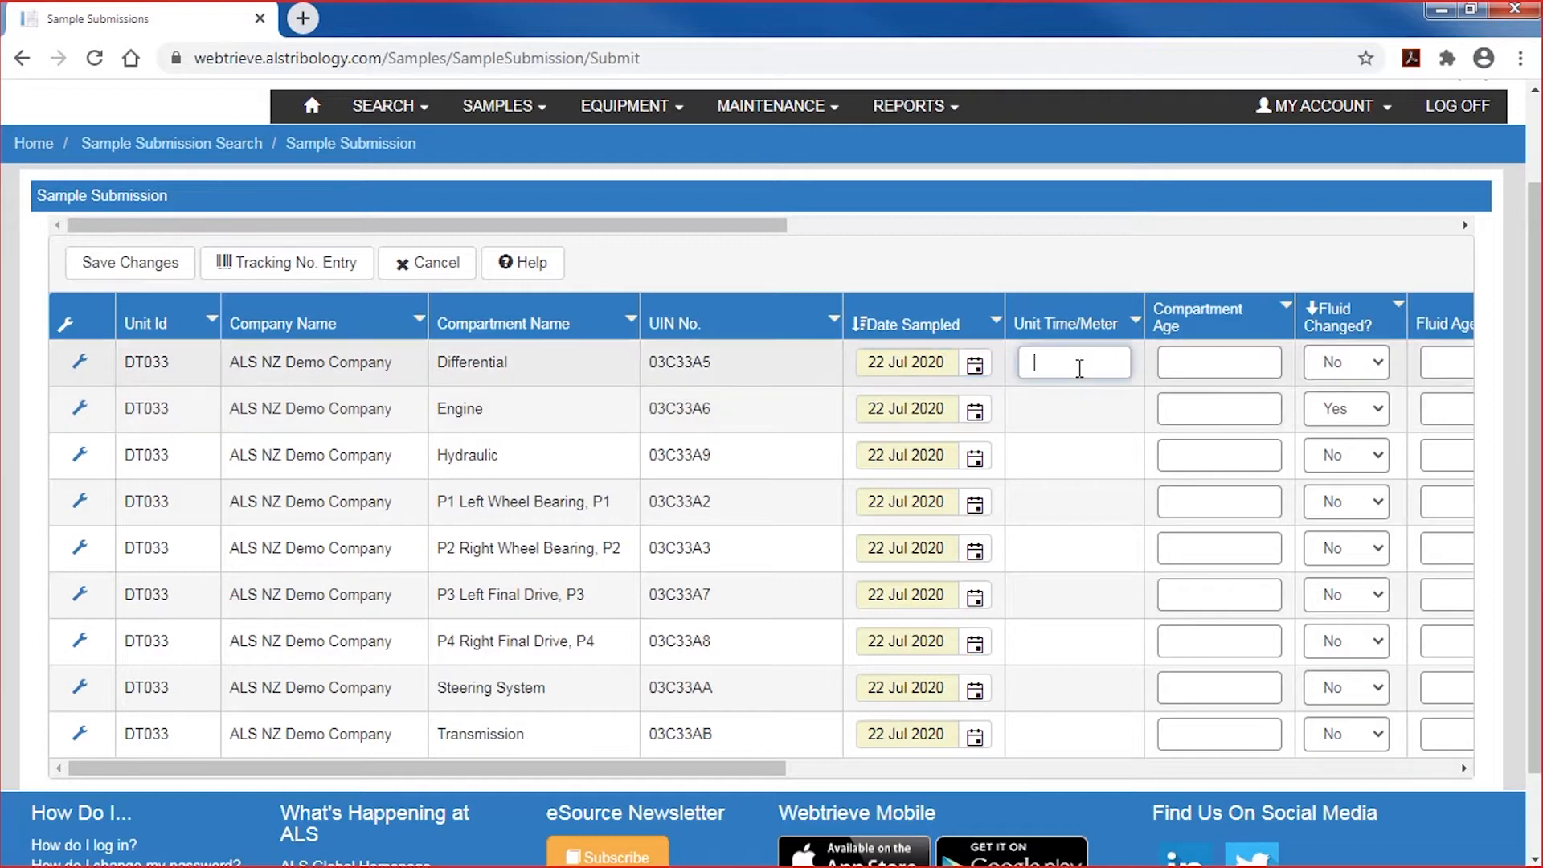
type("466687")
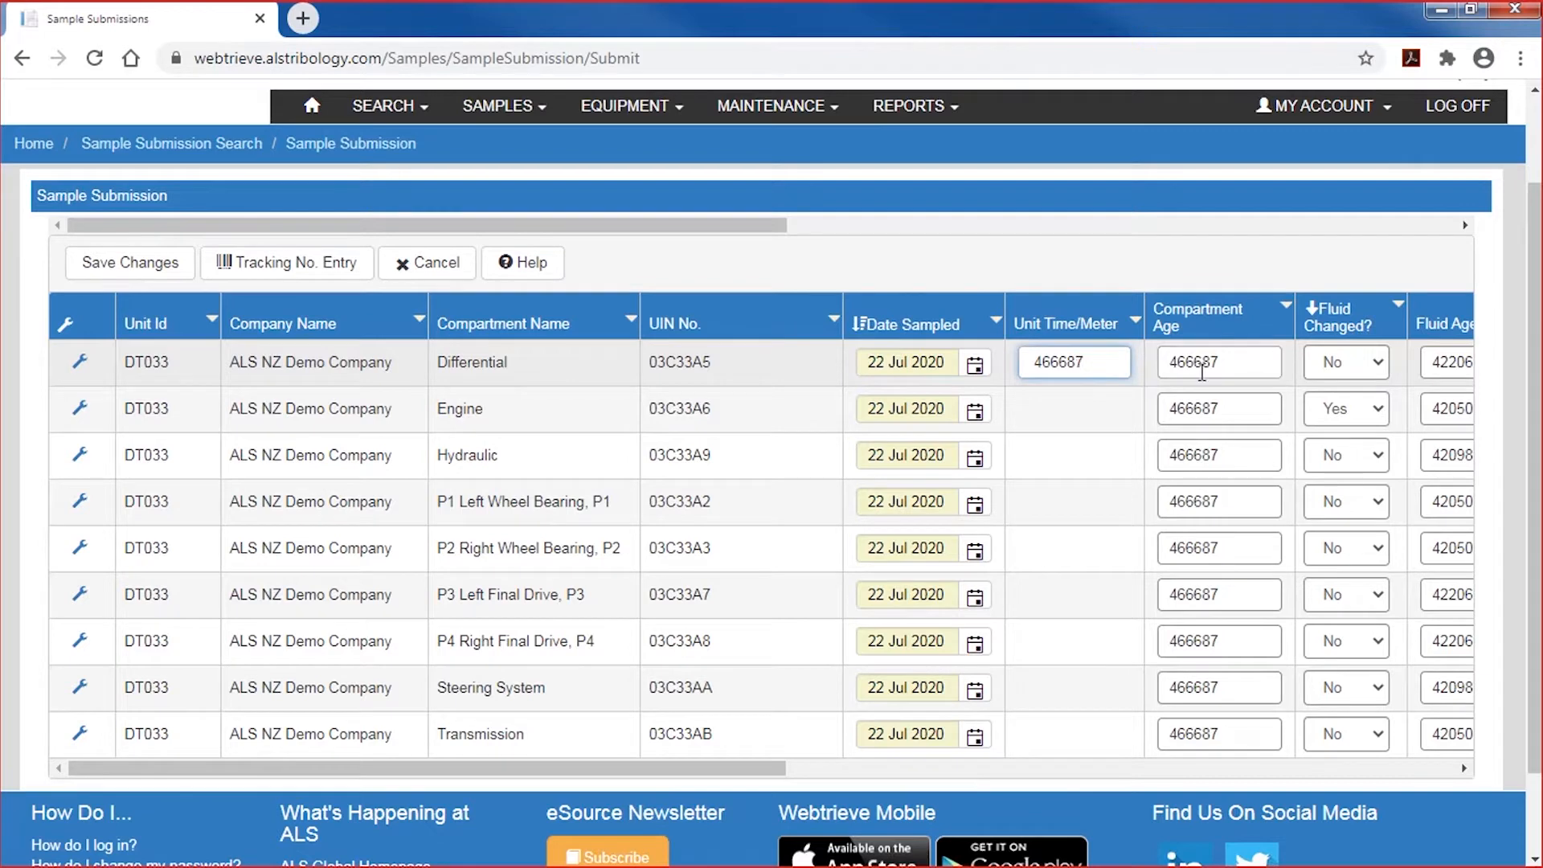
left_click_drag(779, 773, 1045, 780)
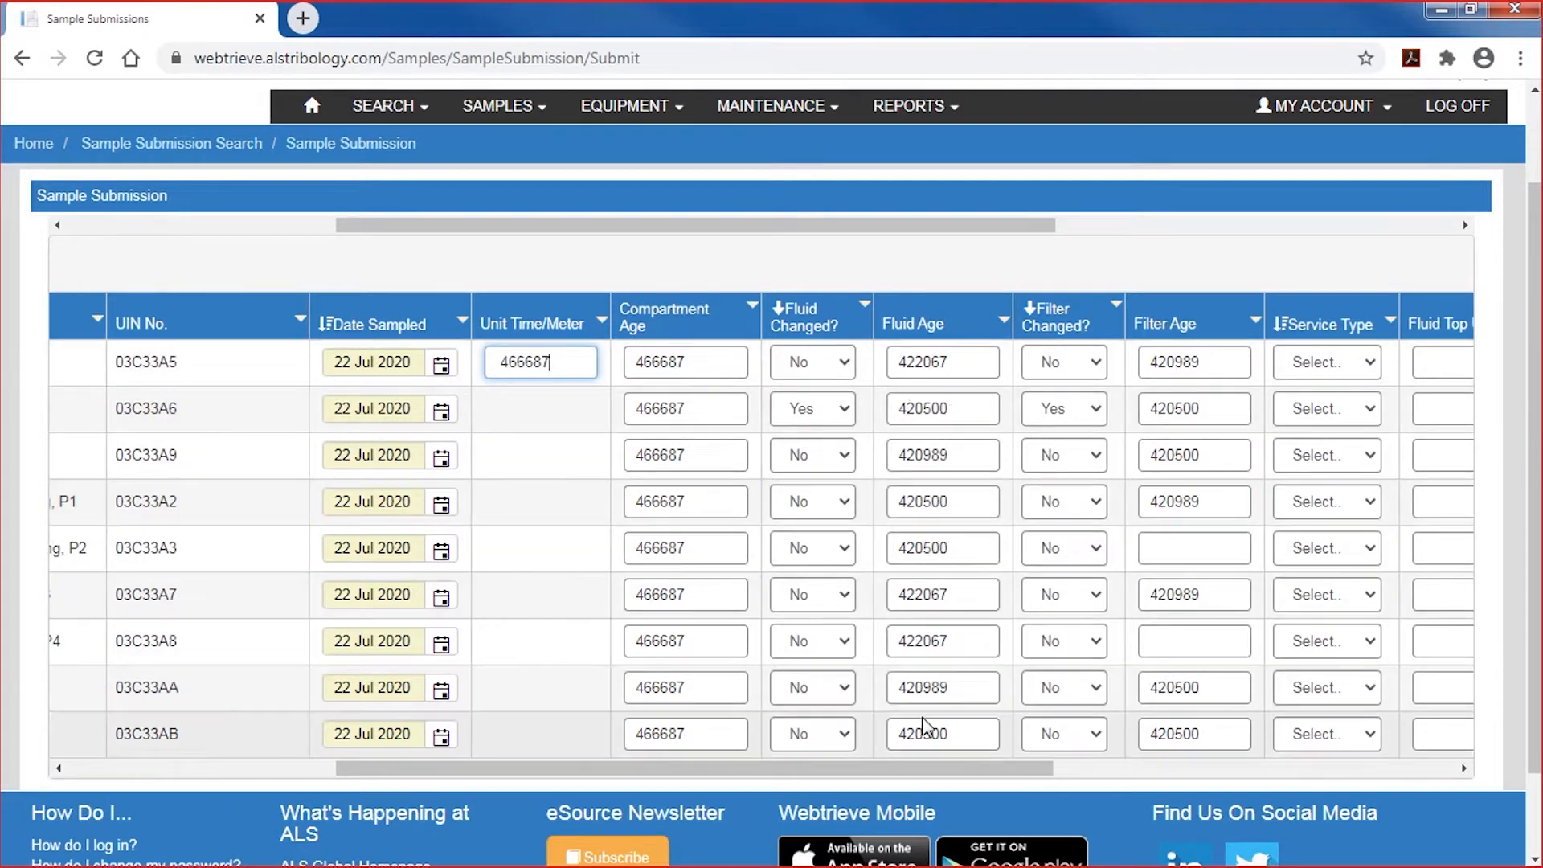
Step: Correct the unit time/meter in the first row to 46687
left_click_drag(566, 363, 492, 364)
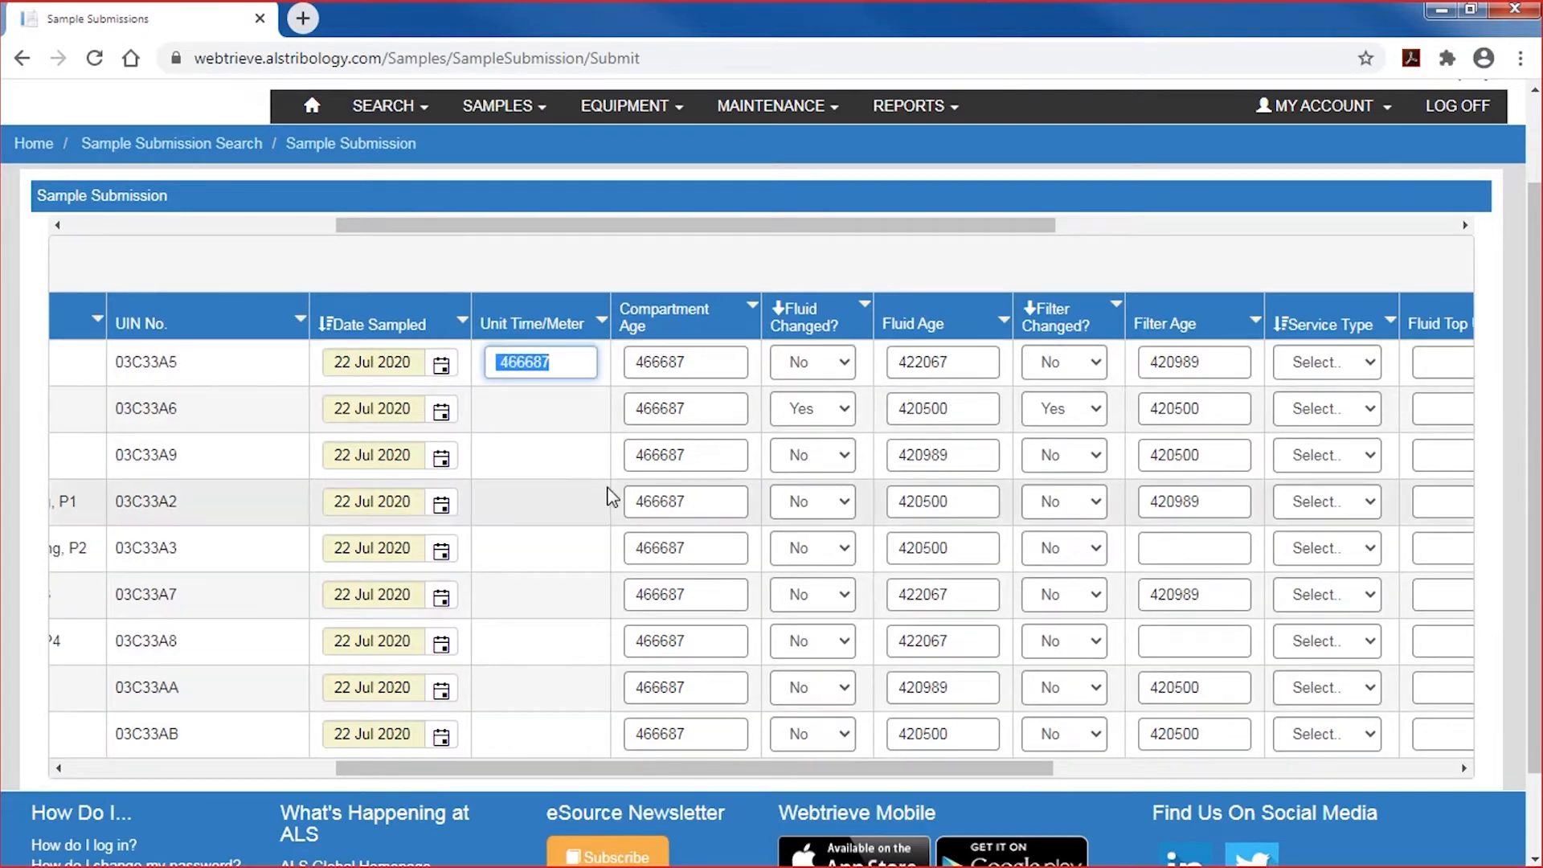
type("469")
key("BackSpace")
type("687")
key("Return")
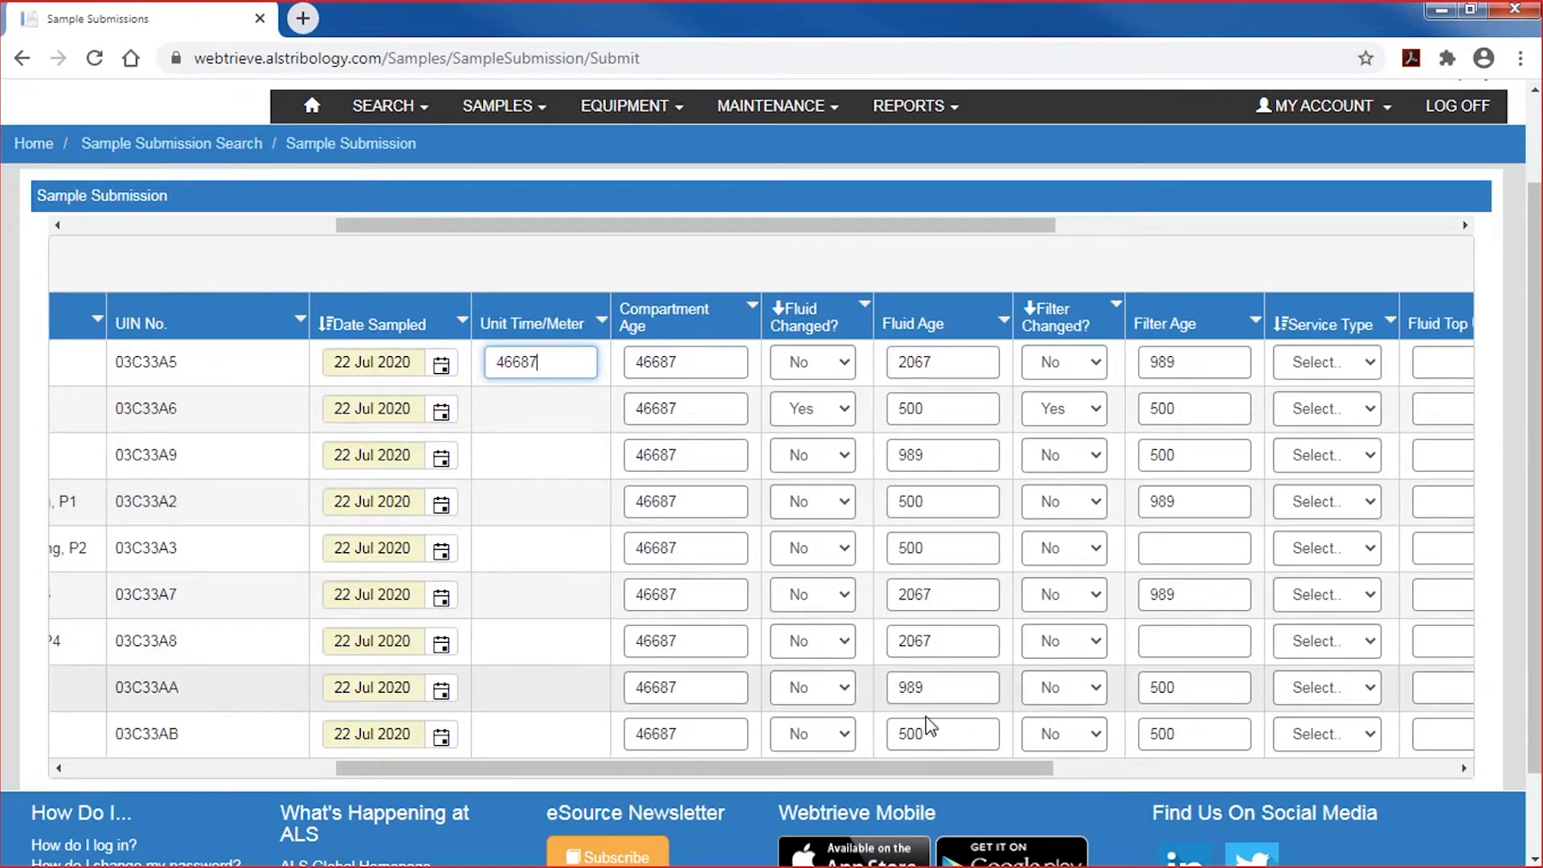
Step: Clear the unit time/meter value, view the Engine compartment's service history and close it again
left_click_drag(943, 769, 540, 779)
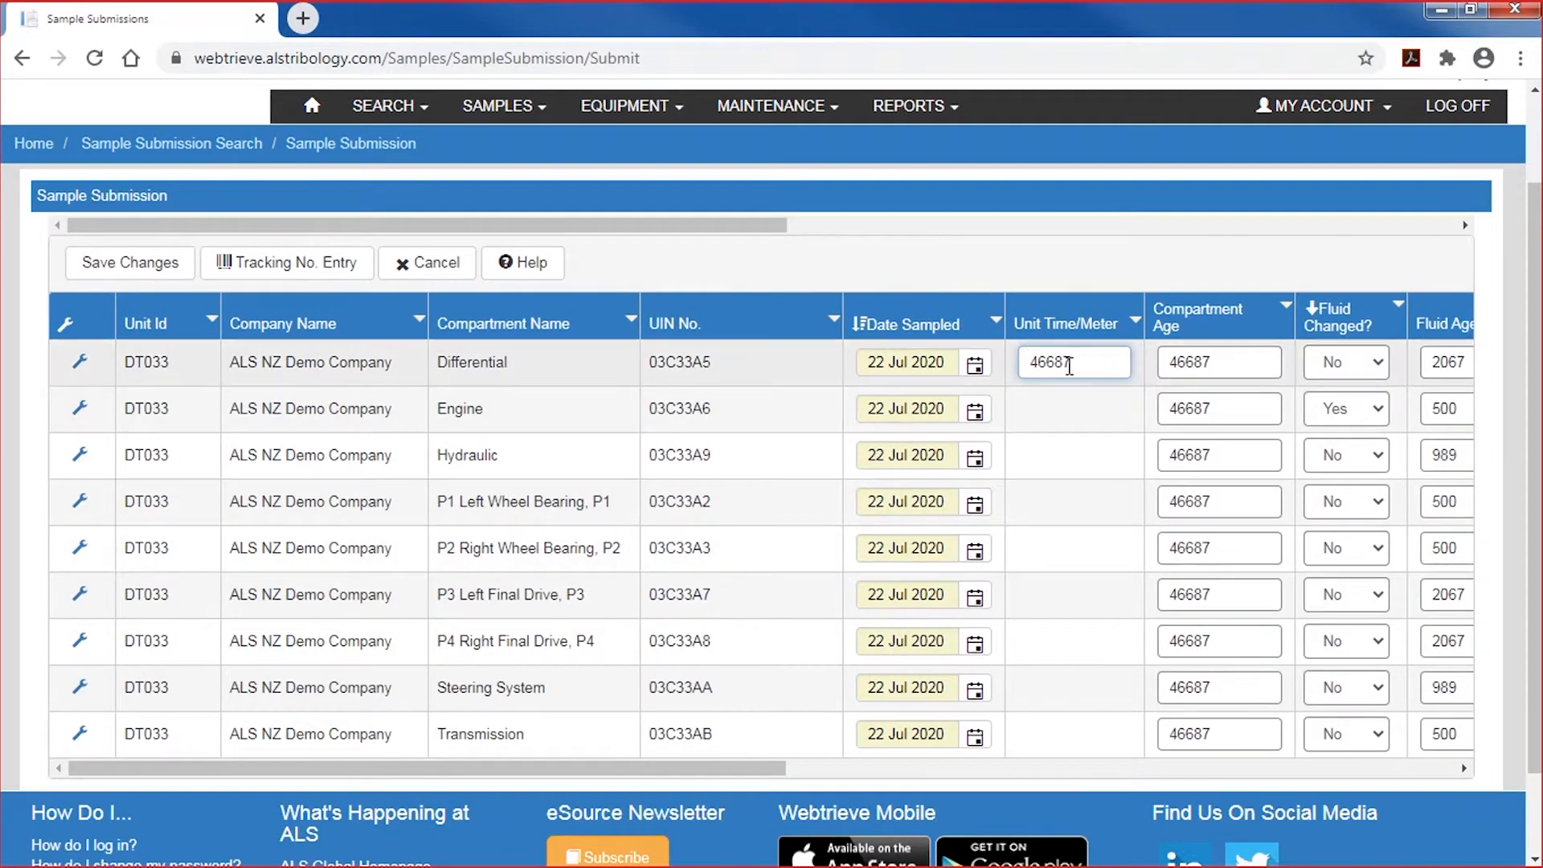
left_click_drag(1081, 367, 1014, 371)
key("BackSpace")
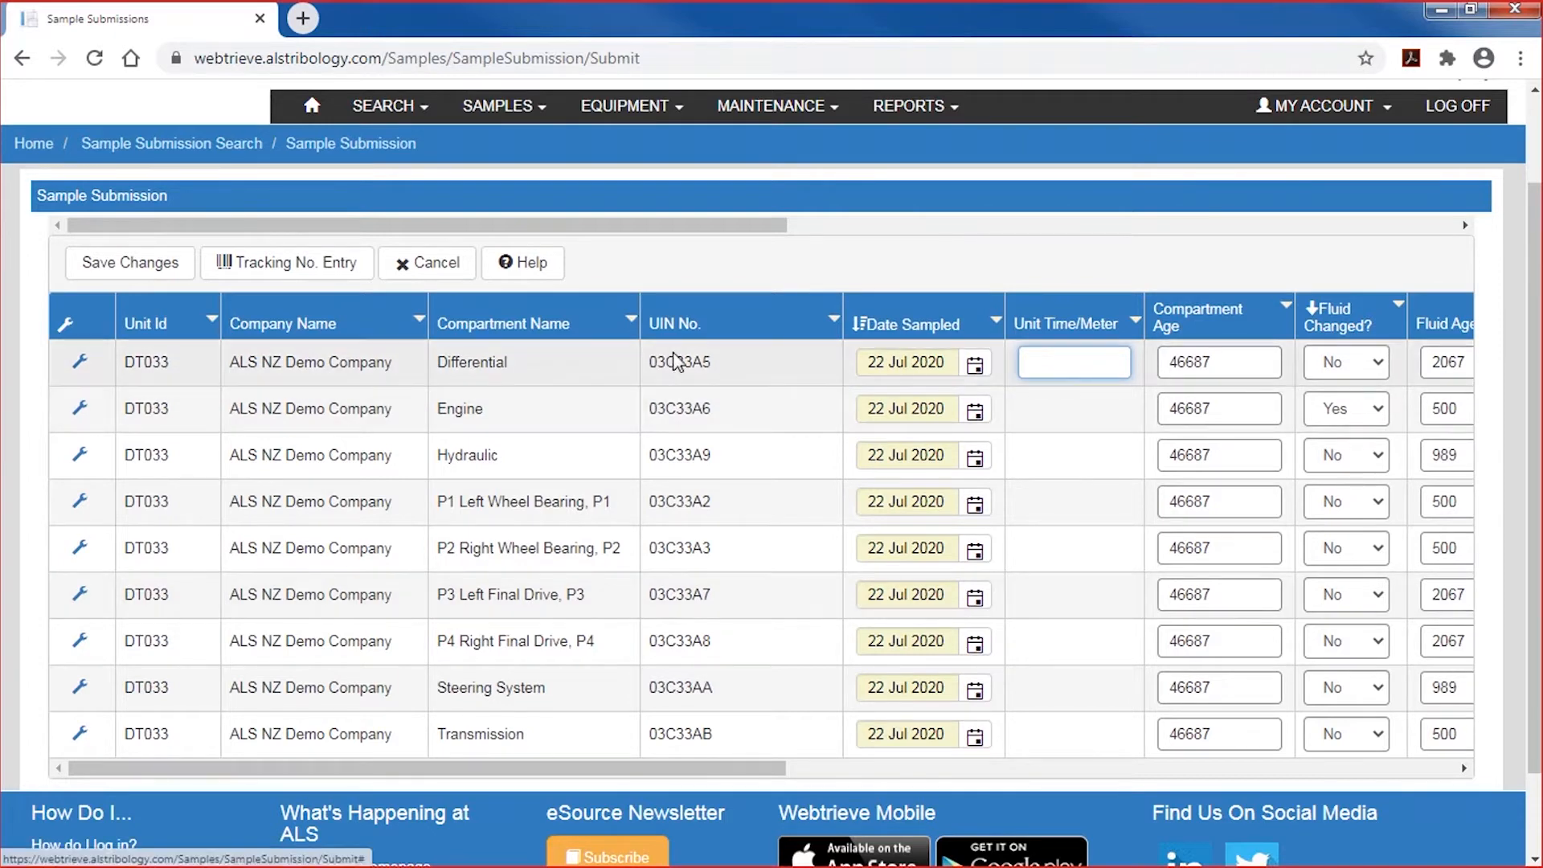
left_click(80, 410)
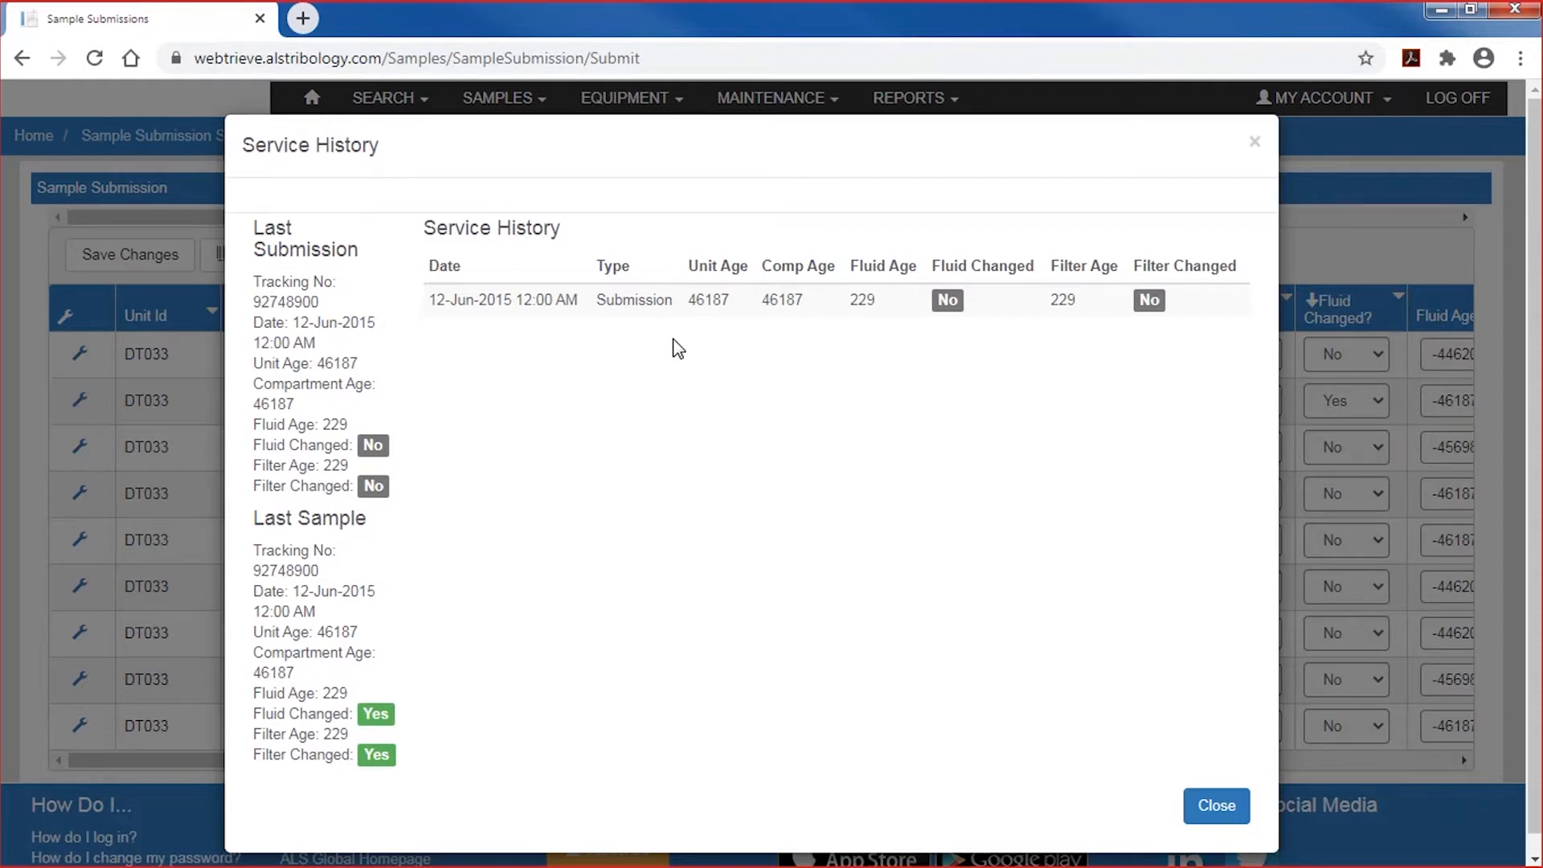
left_click(1212, 813)
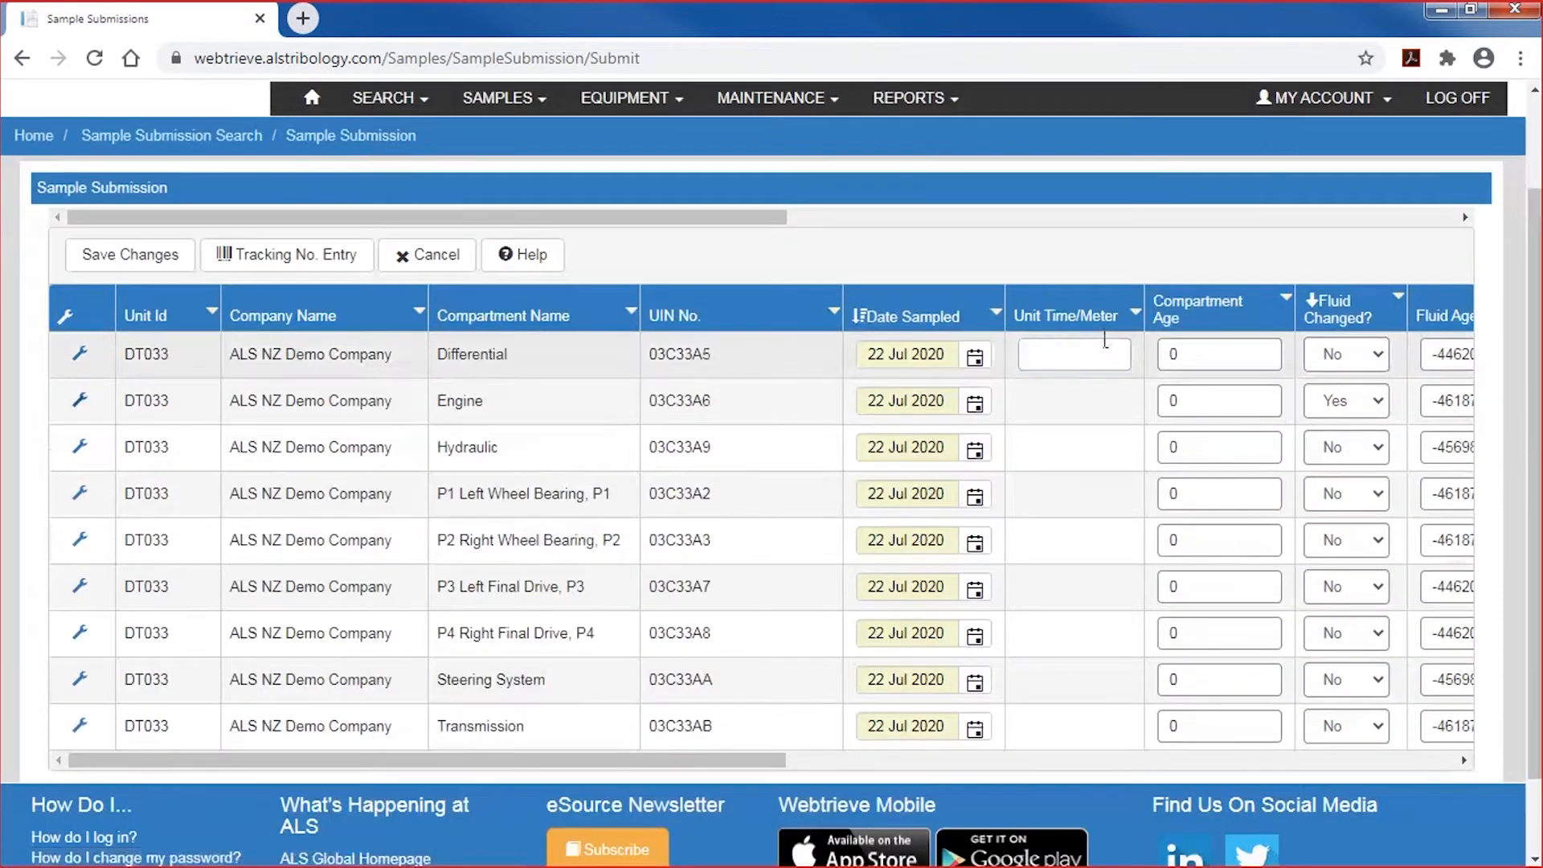
Step: Enter 46687 as the unit time/meter for DT033 and bring the fluid and filter age columns into view
left_click(1113, 356)
type("4")
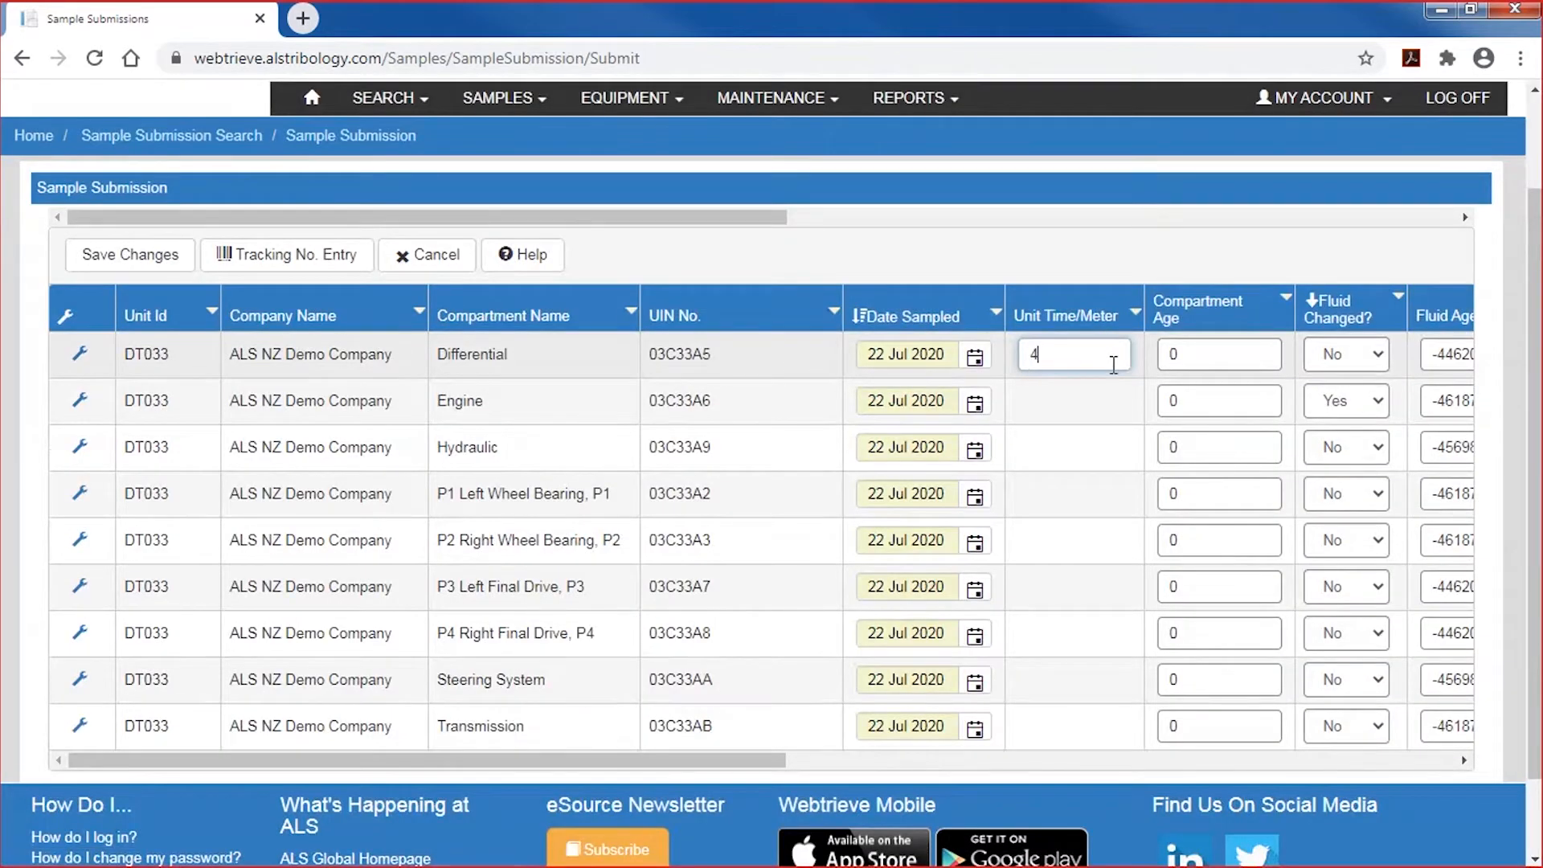
type("6687")
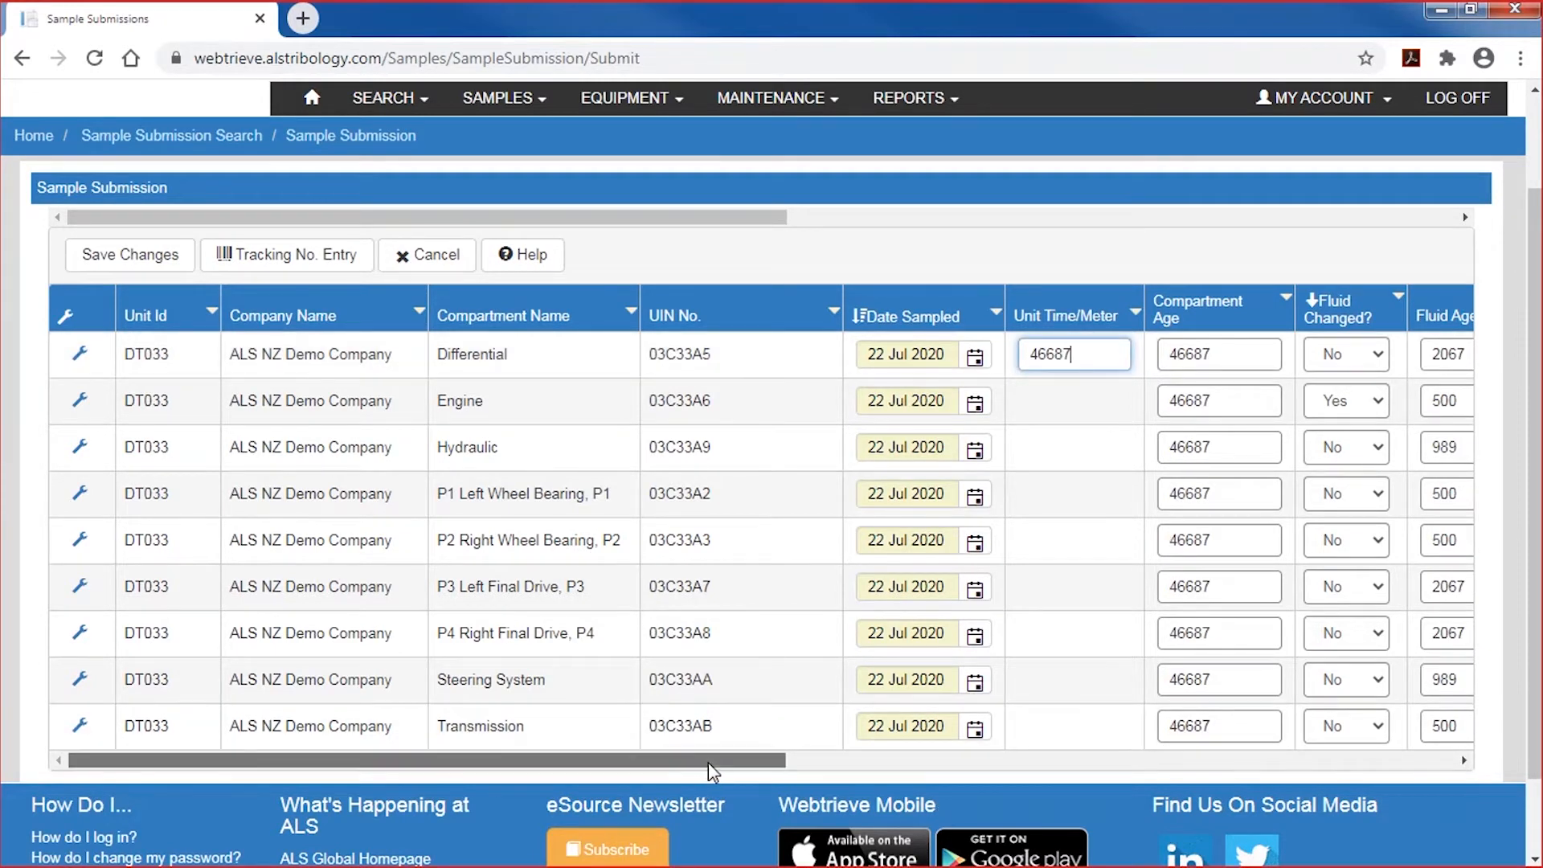
left_click_drag(707, 762, 979, 817)
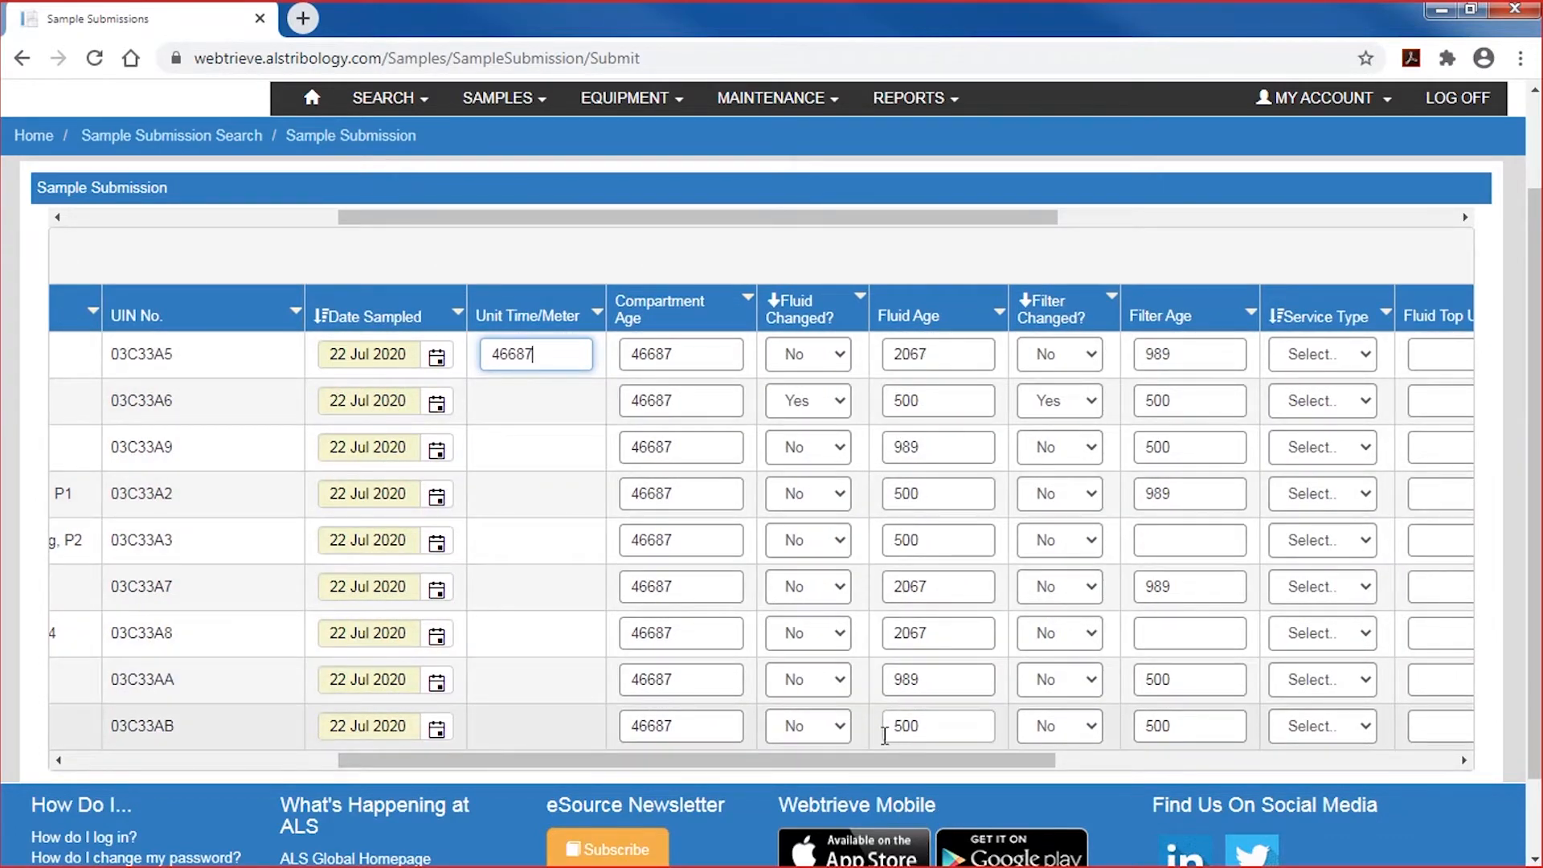
Step: Set both Fluid Changed and Filter Changed to Yes for the Differential compartment
left_click(841, 360)
left_click(817, 402)
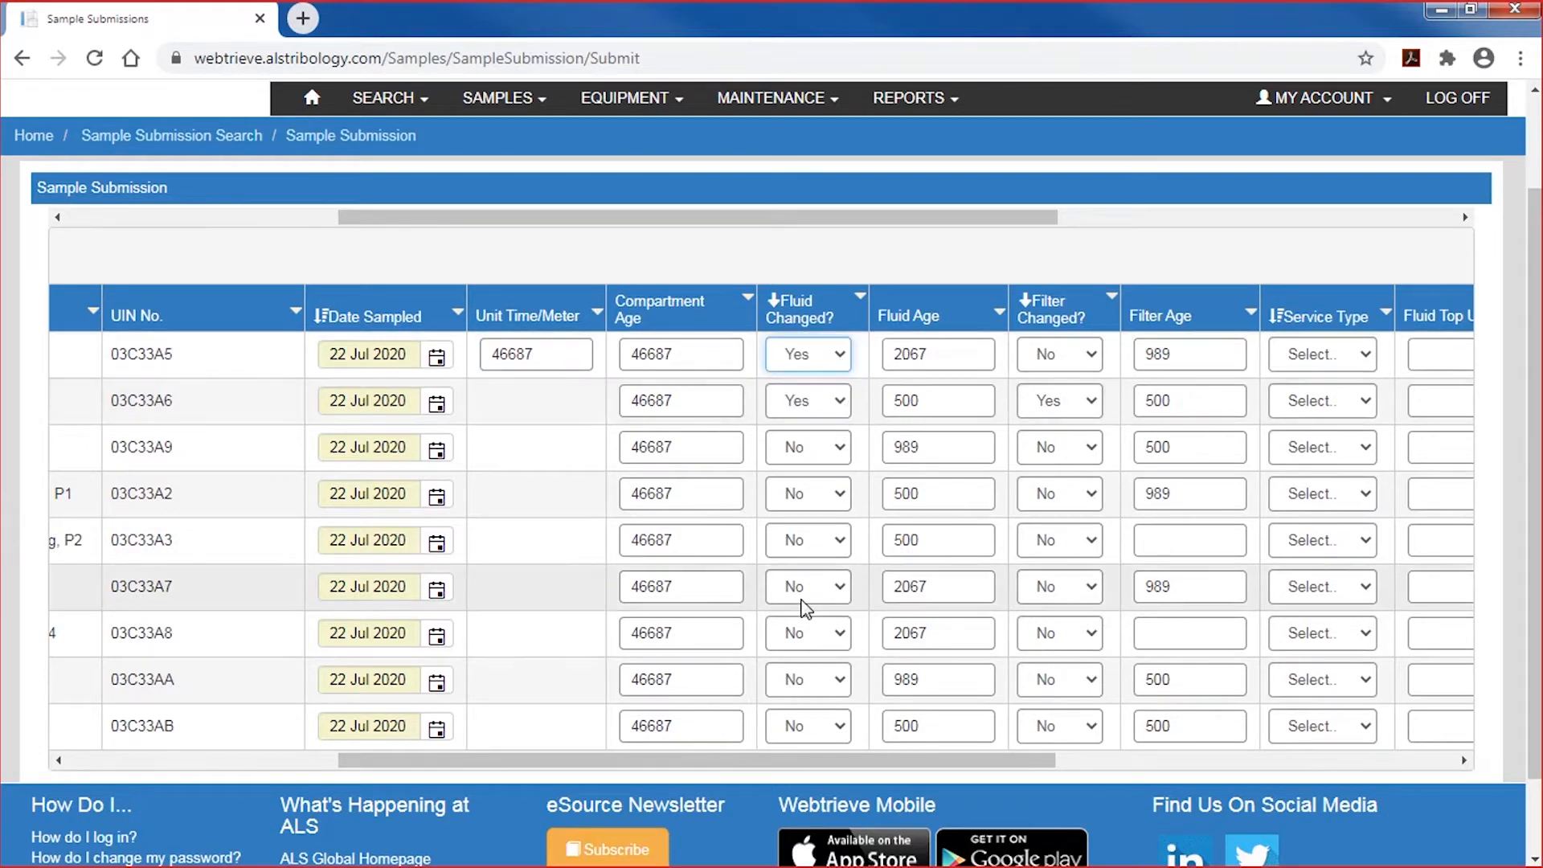
left_click_drag(891, 764, 1009, 788)
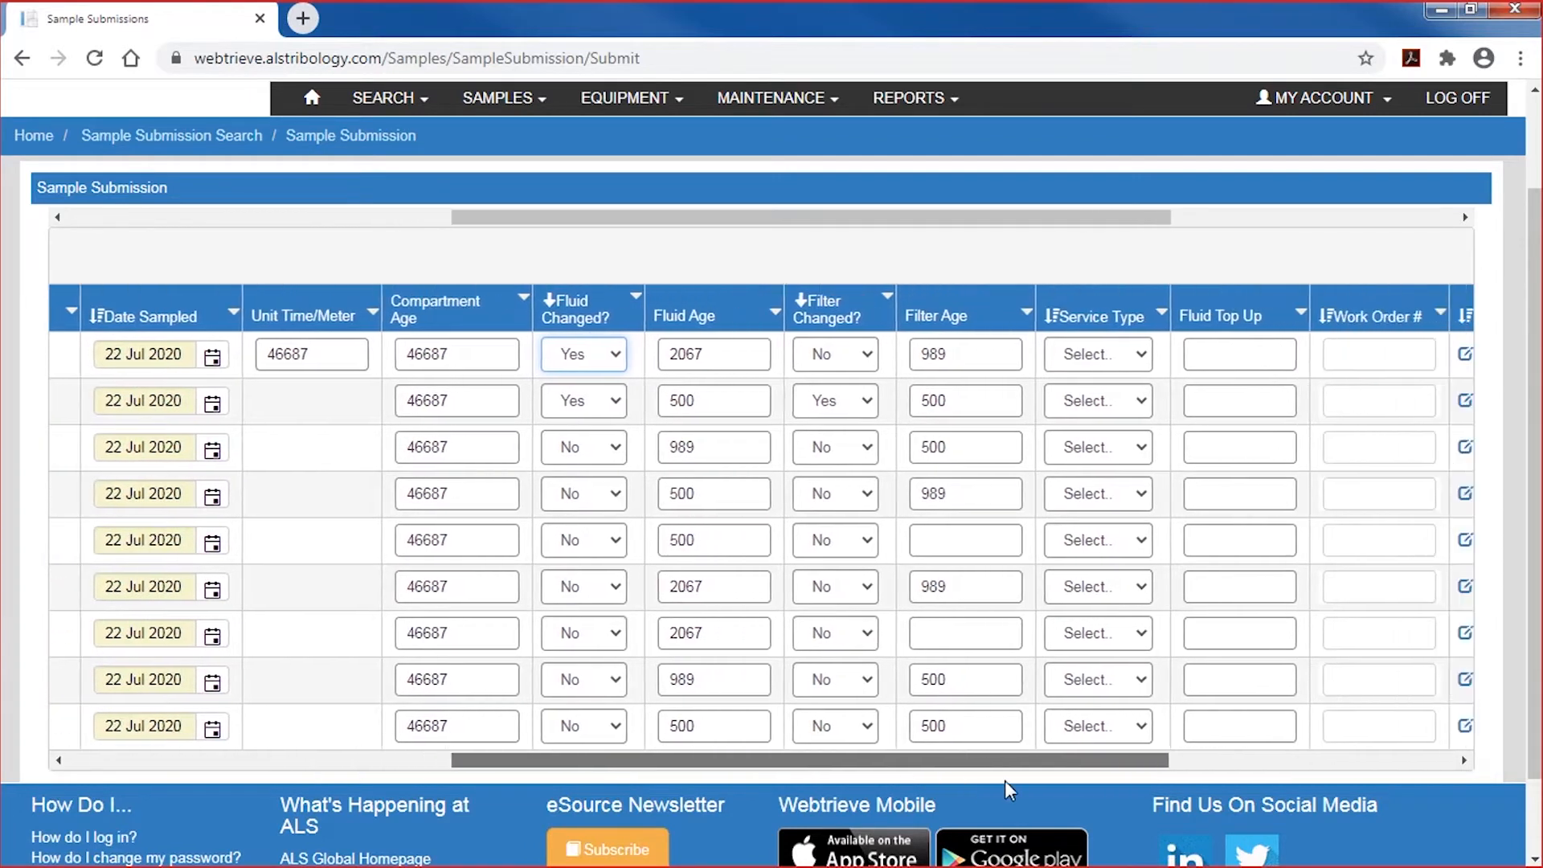
left_click(873, 359)
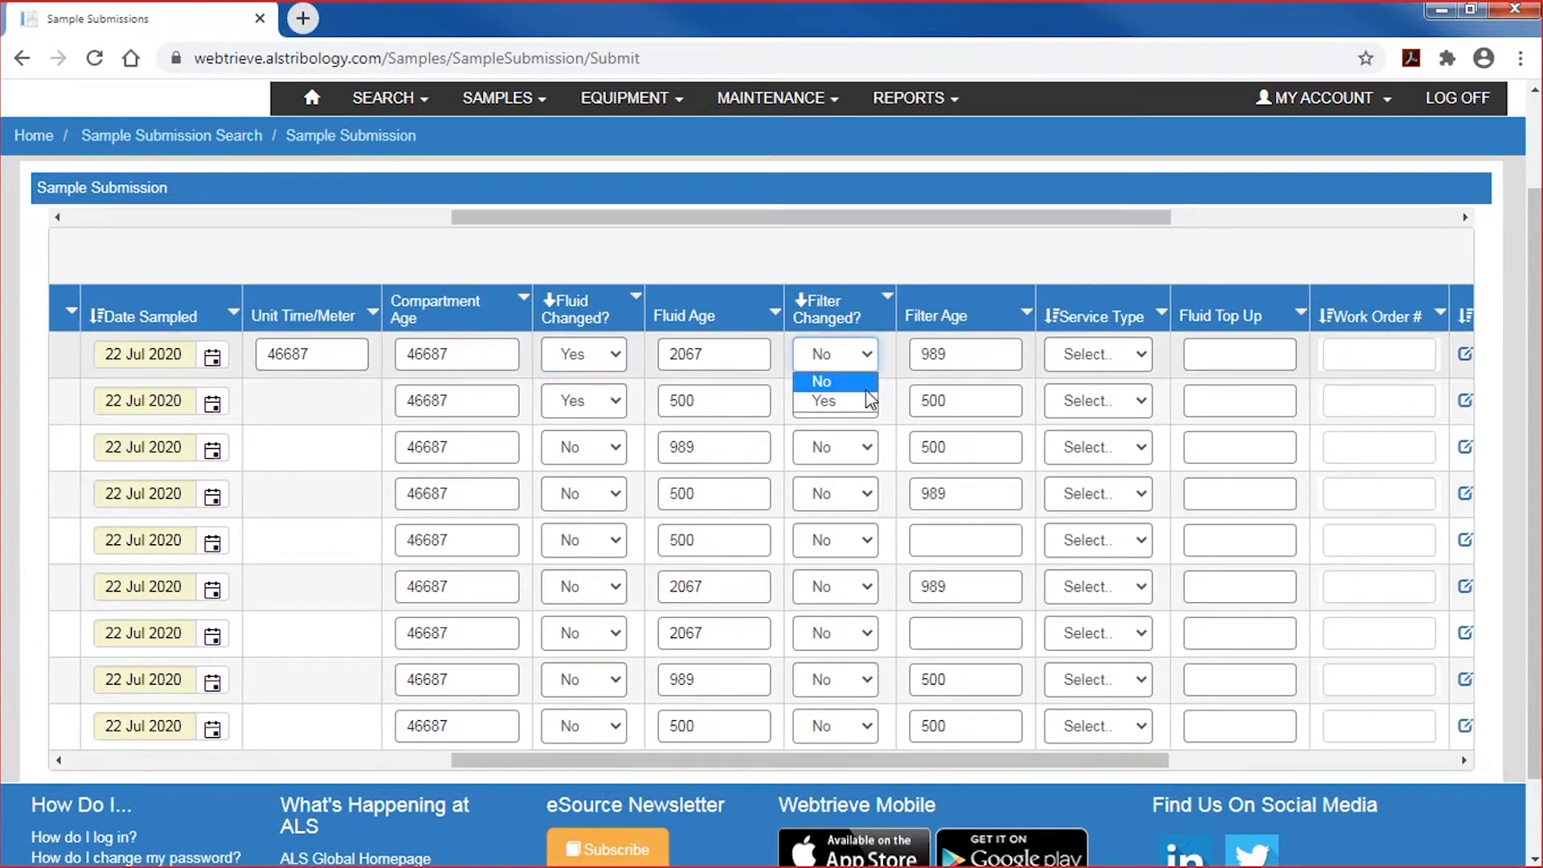
left_click(852, 401)
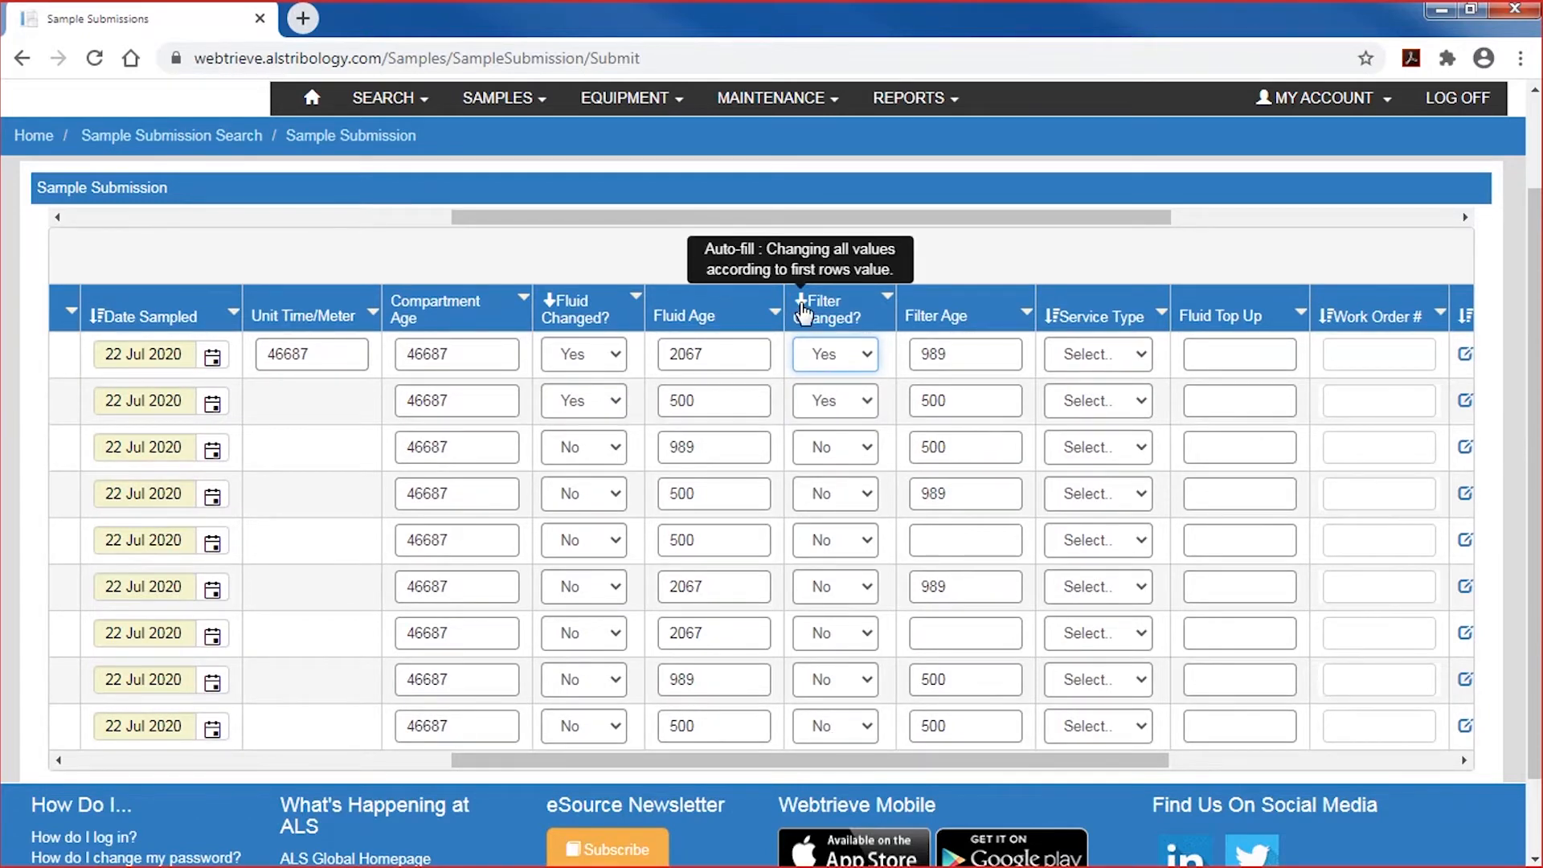
Step: Enter a fluid top up of 50 for the Hydraulic compartment
left_click_drag(791, 761, 940, 768)
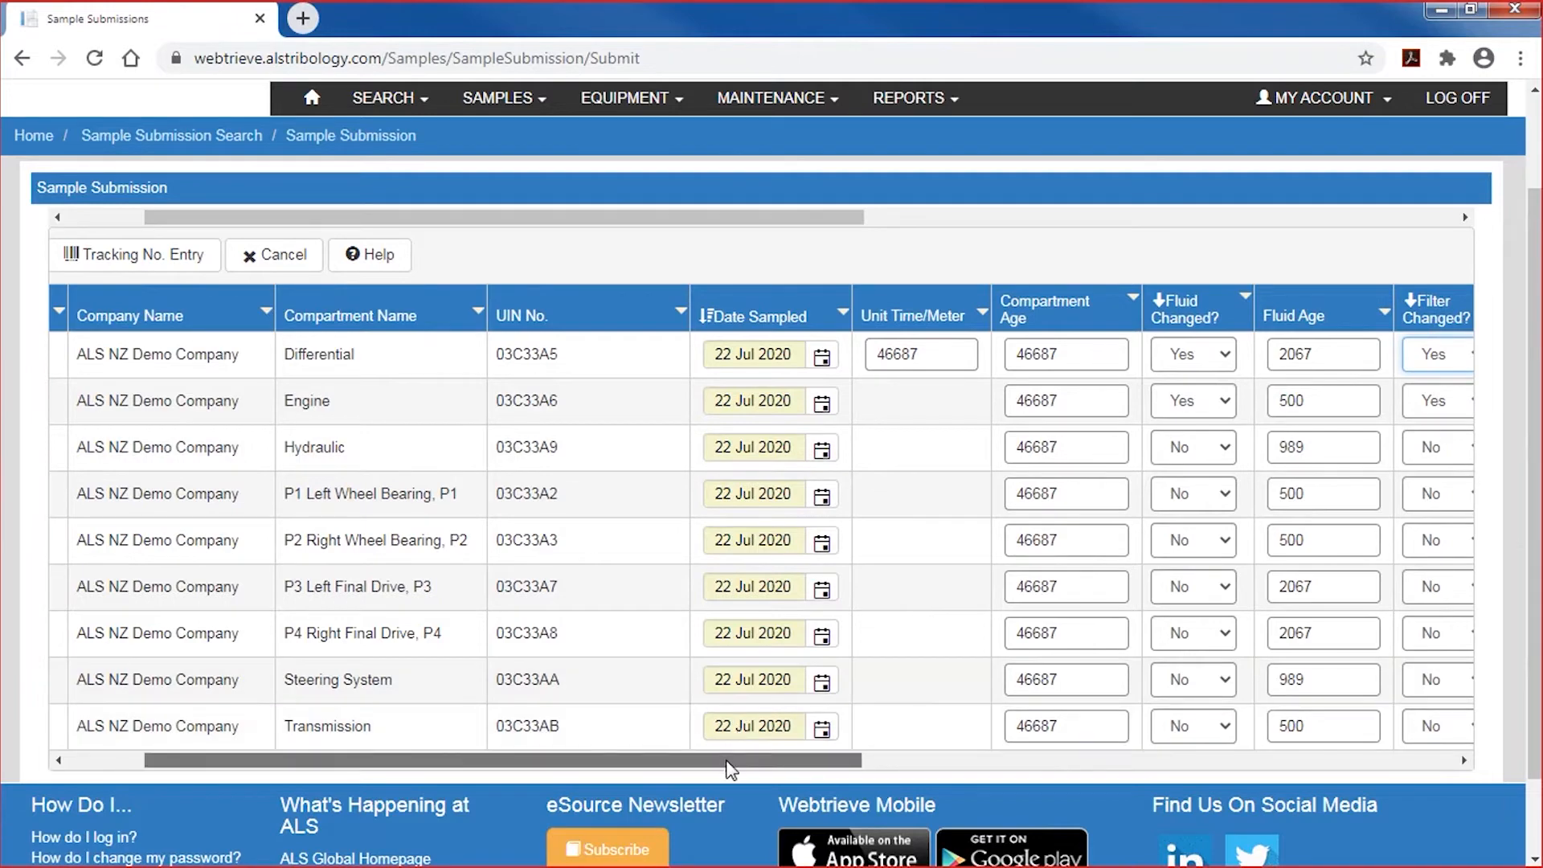
left_click_drag(730, 767, 1034, 767)
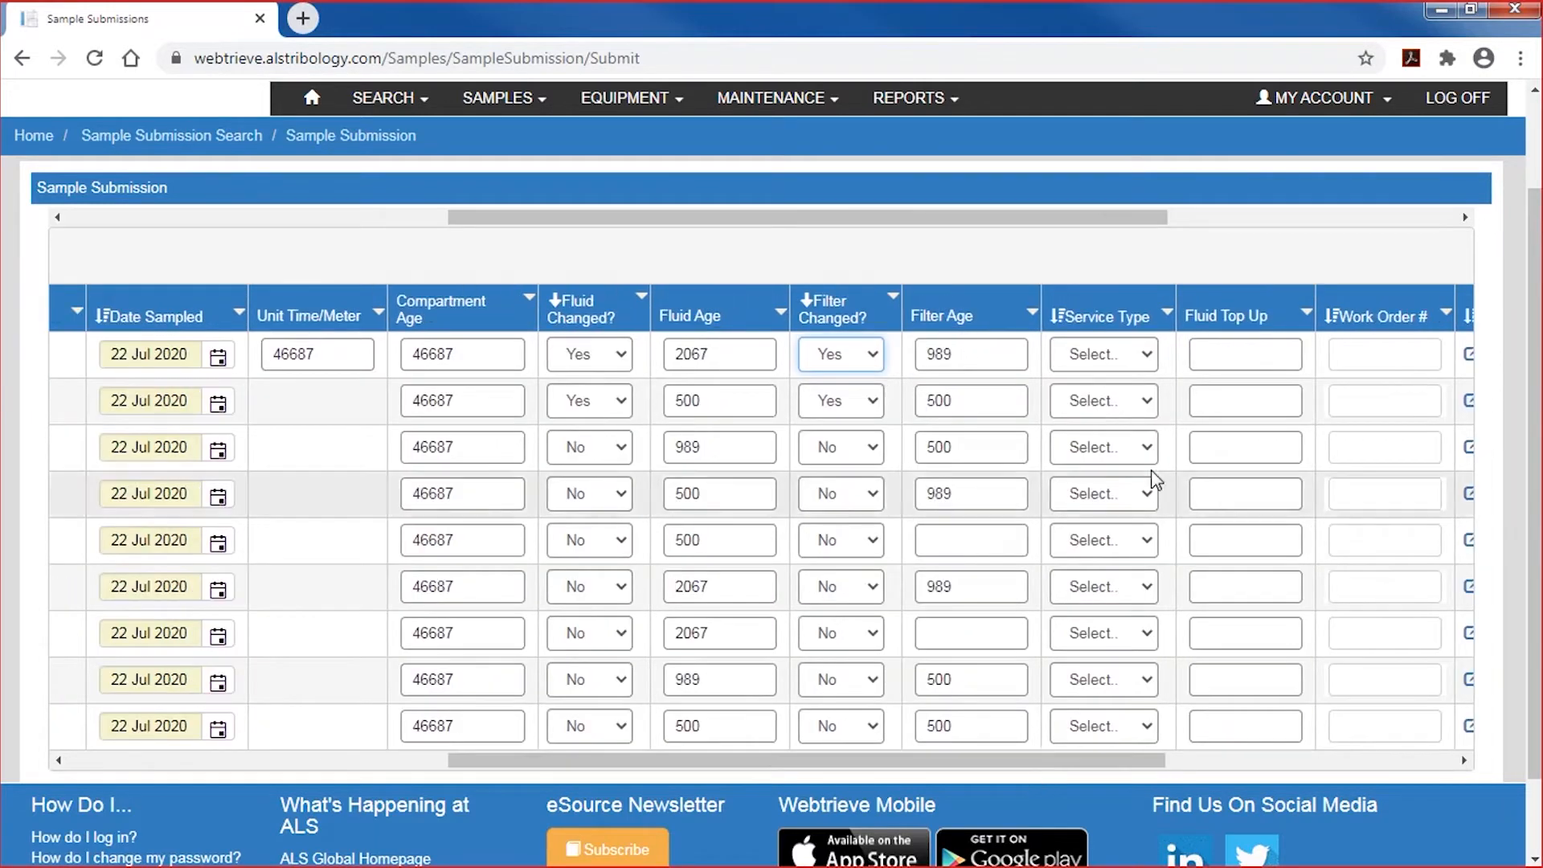
left_click(1236, 447)
type("50")
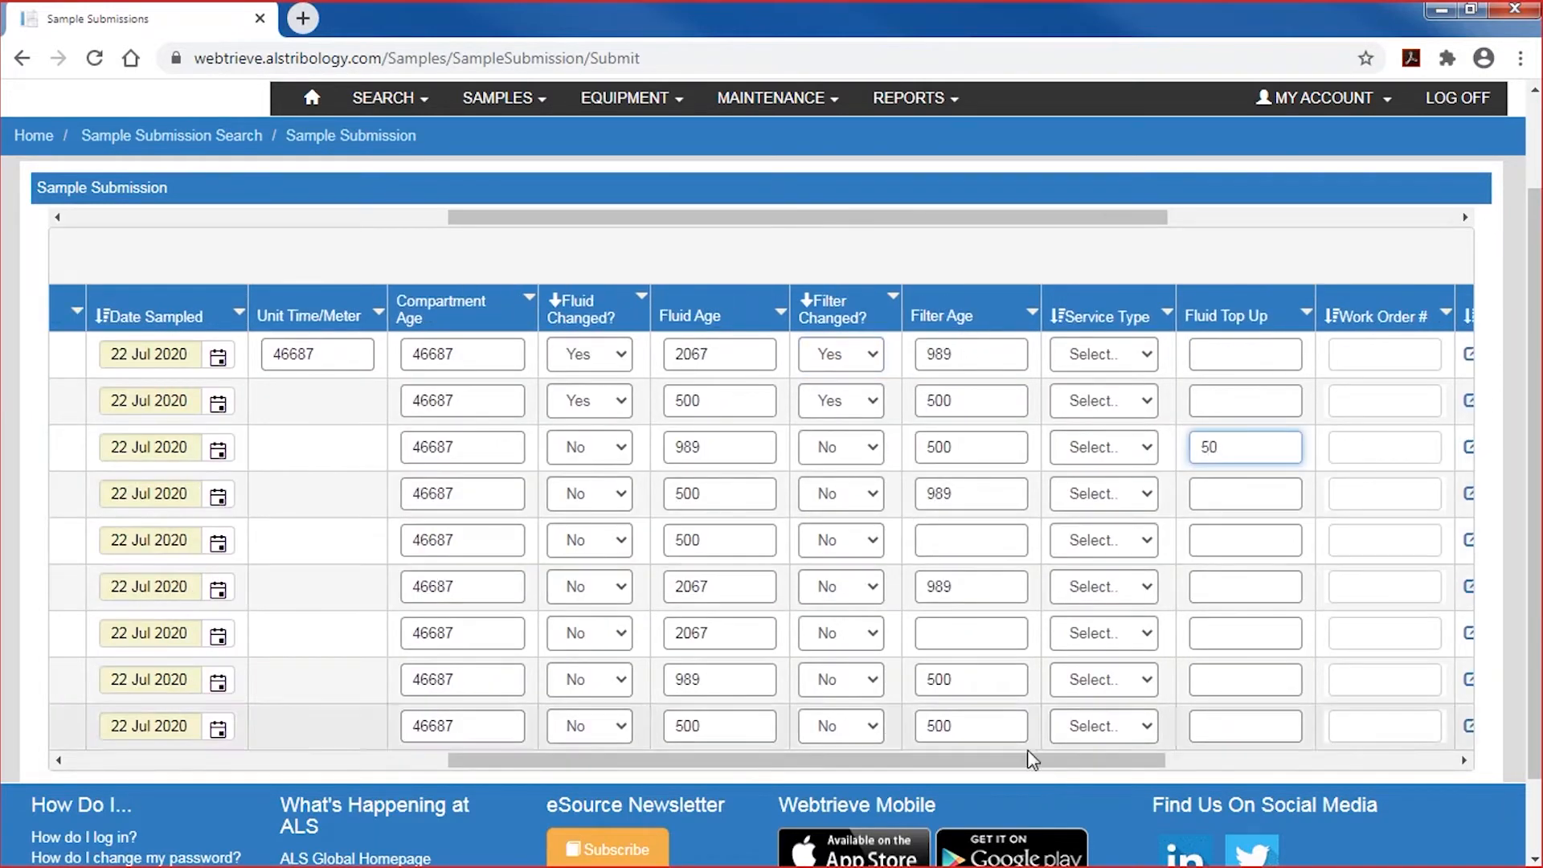
Step: Add the comment "Suspect Fuel Dilution" to the Engine compartment's sample and save it
left_click_drag(980, 770, 1290, 833)
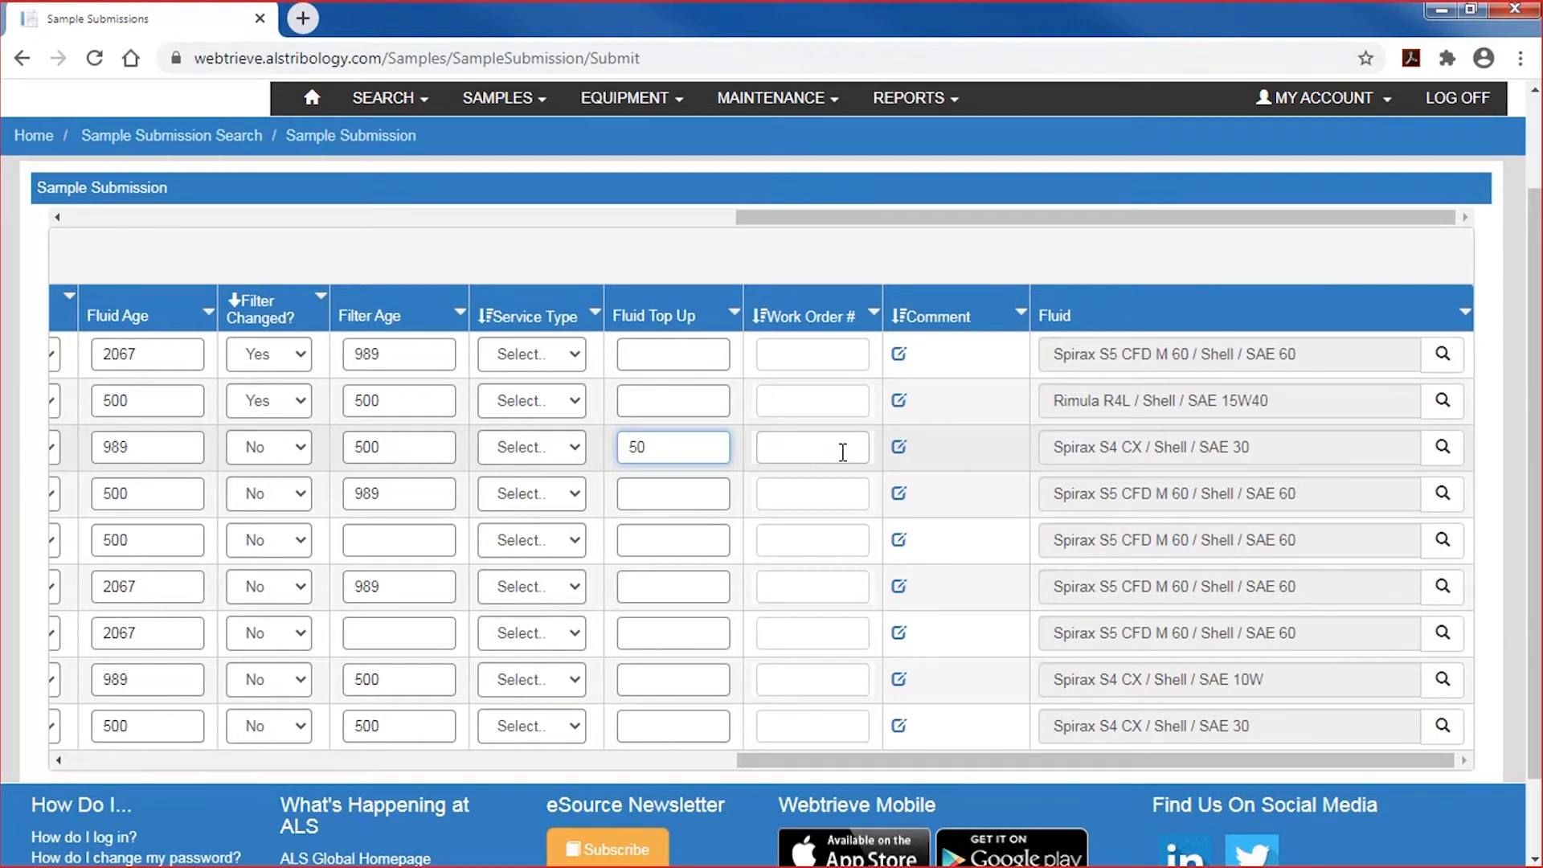
left_click(900, 402)
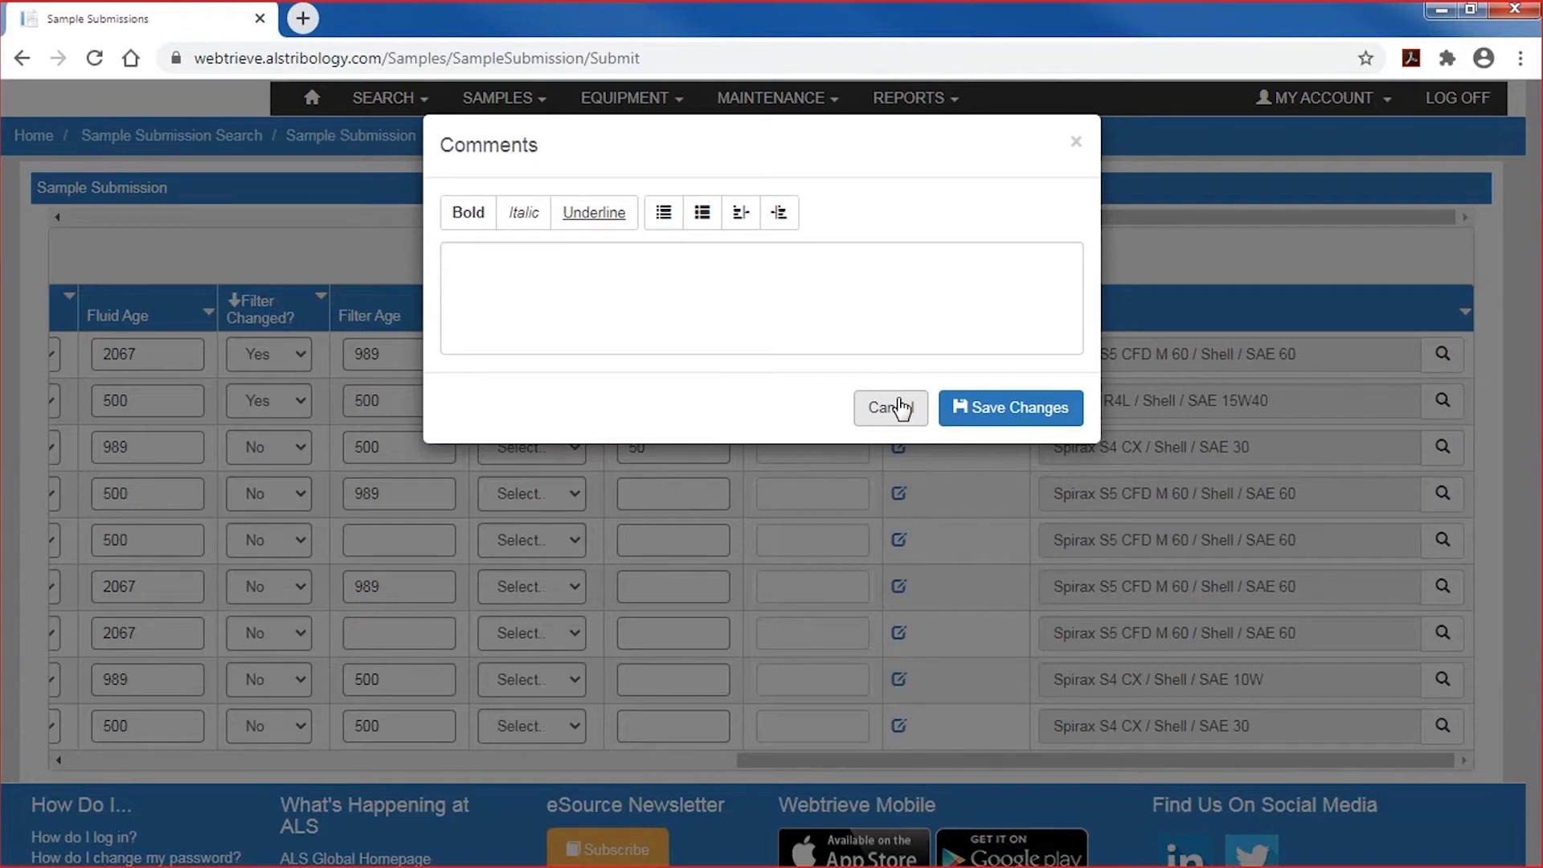
left_click(554, 309)
type("Suspect Fuel")
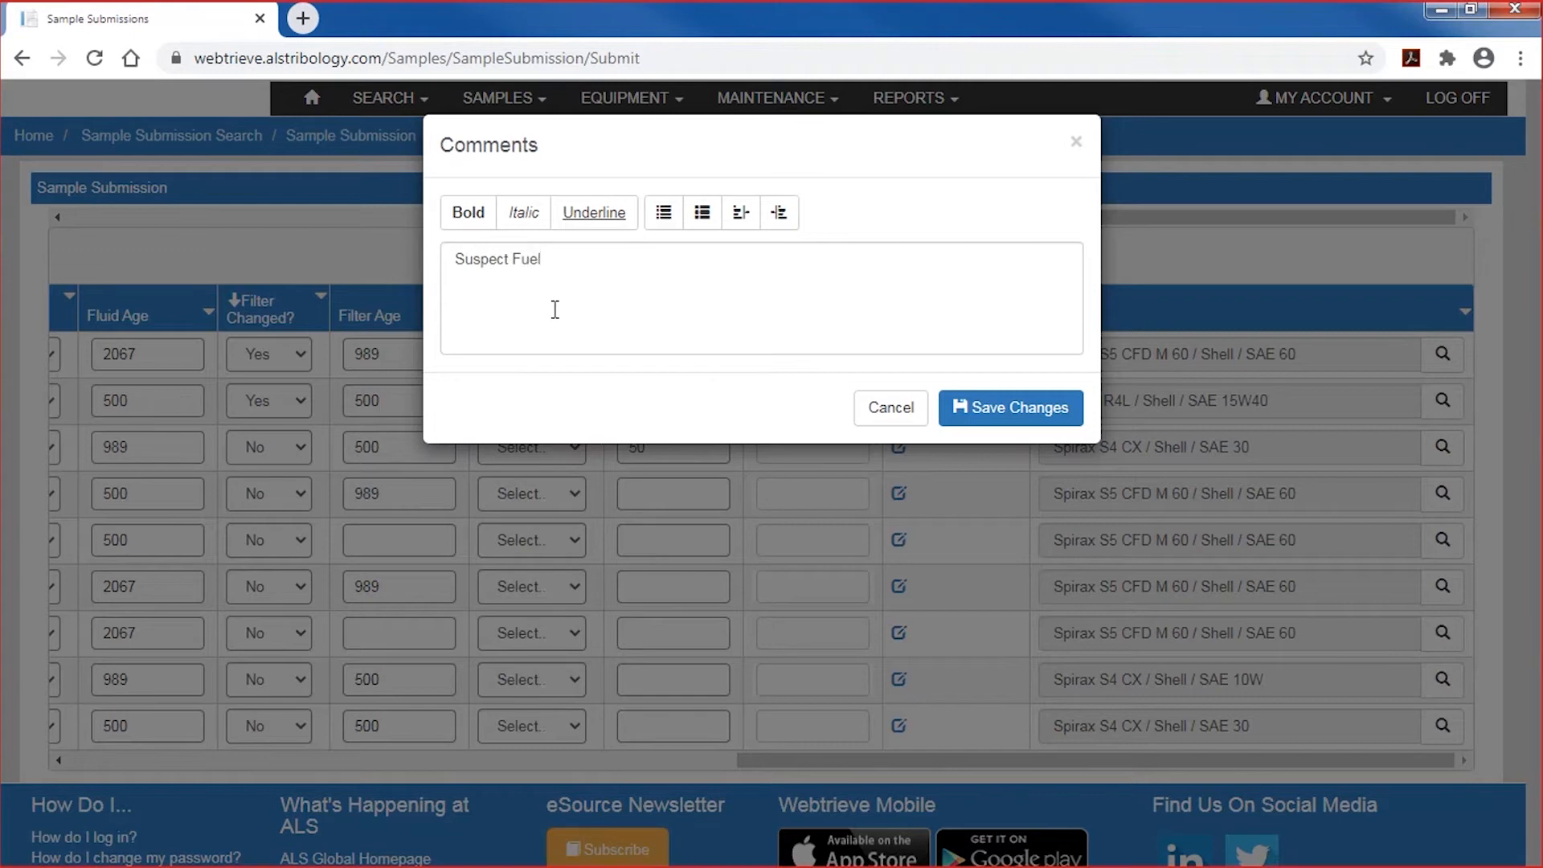
type(" Dilution")
left_click(1043, 412)
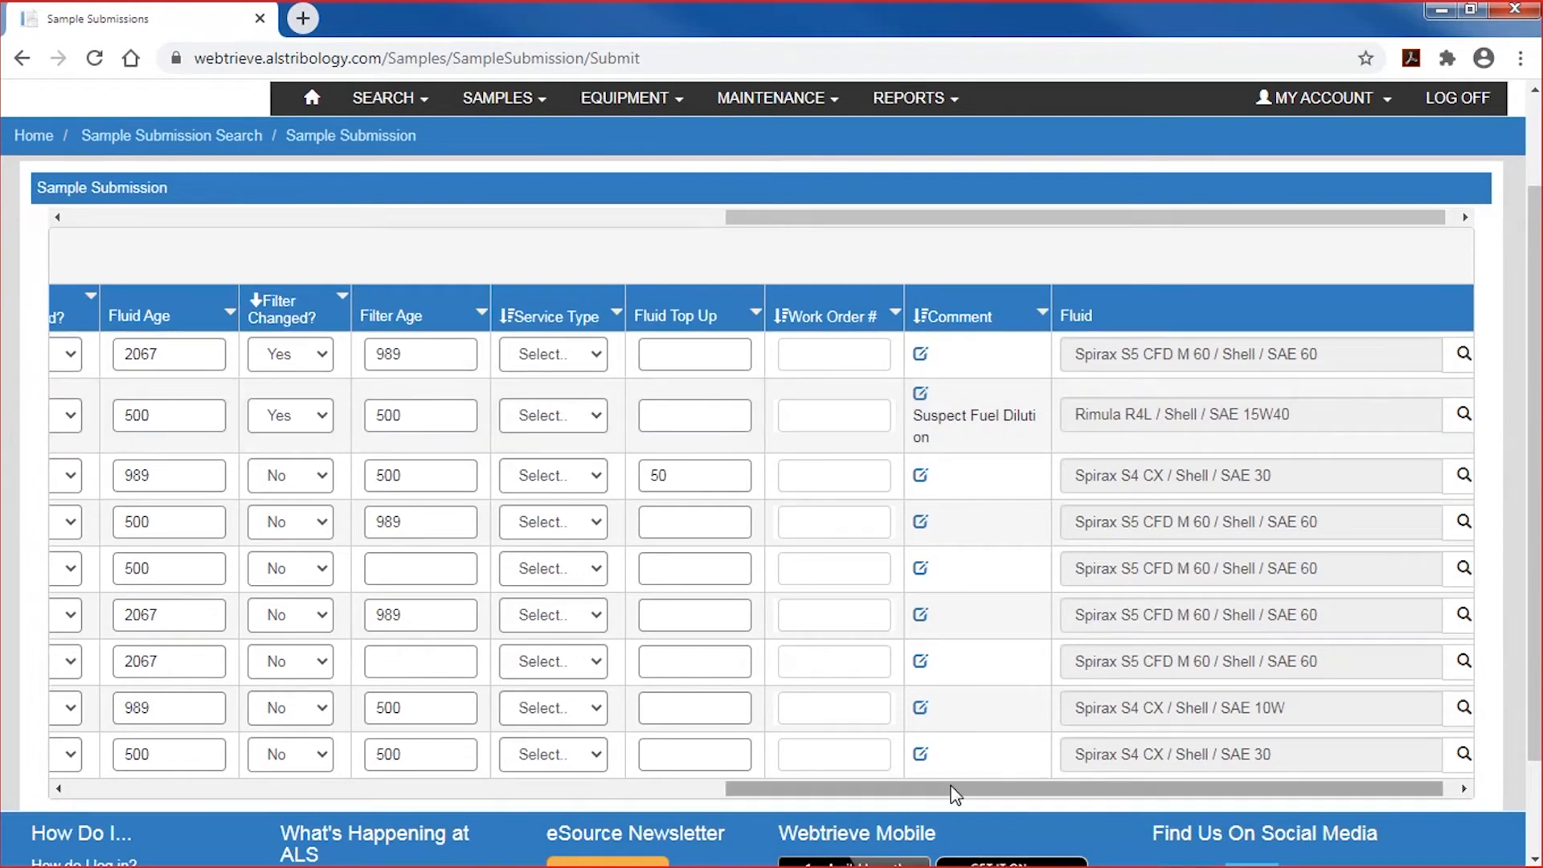
Step: Try Shell 15W40 as the Engine compartment's fluid and reselect Rimula R4L SAE 15W40
left_click_drag(953, 794, 965, 795)
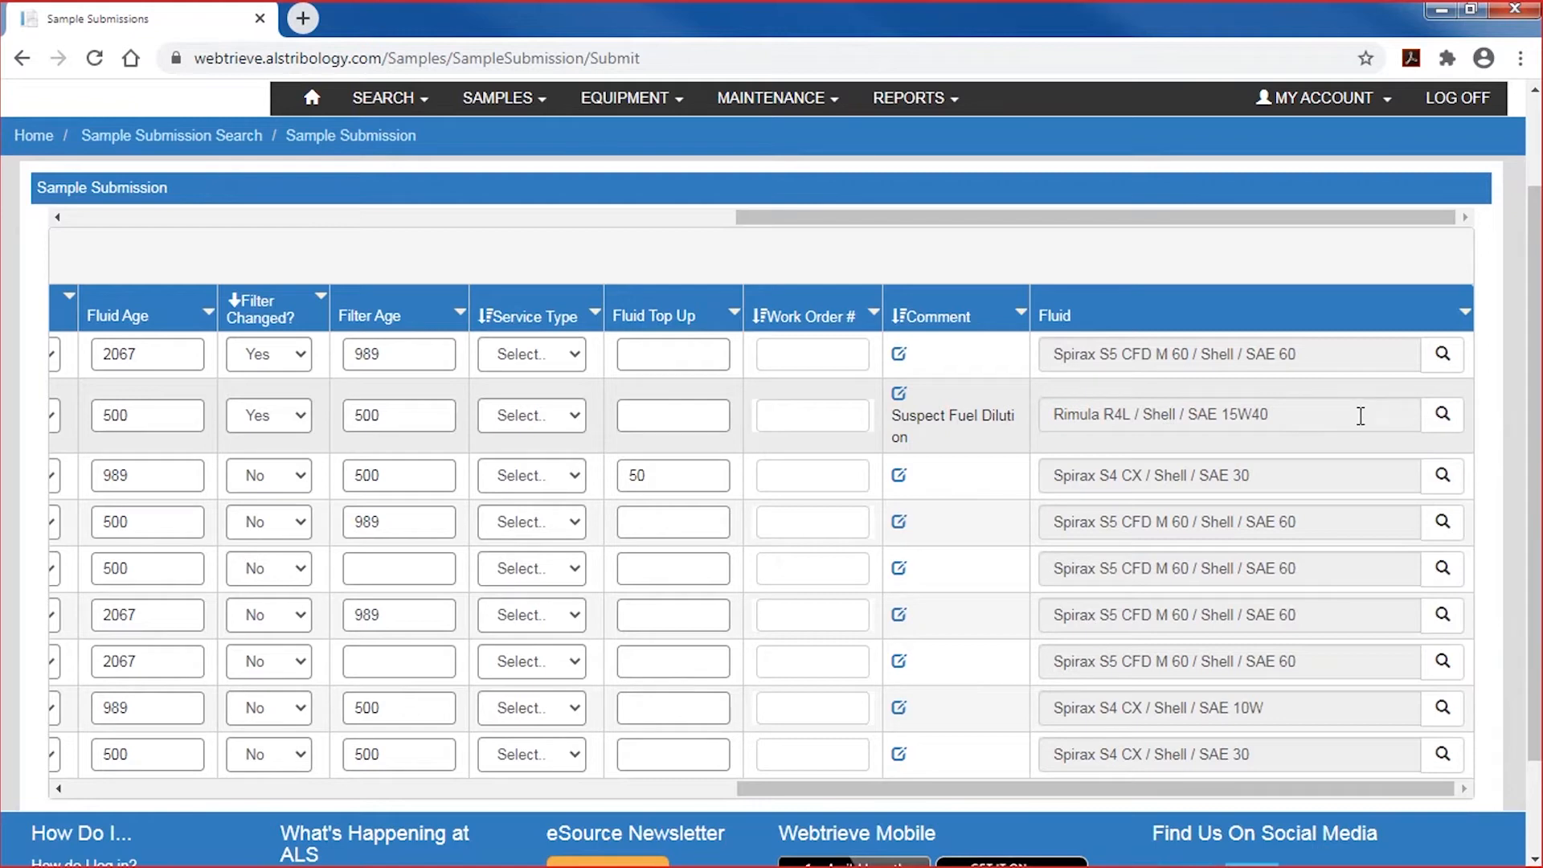
left_click(1451, 422)
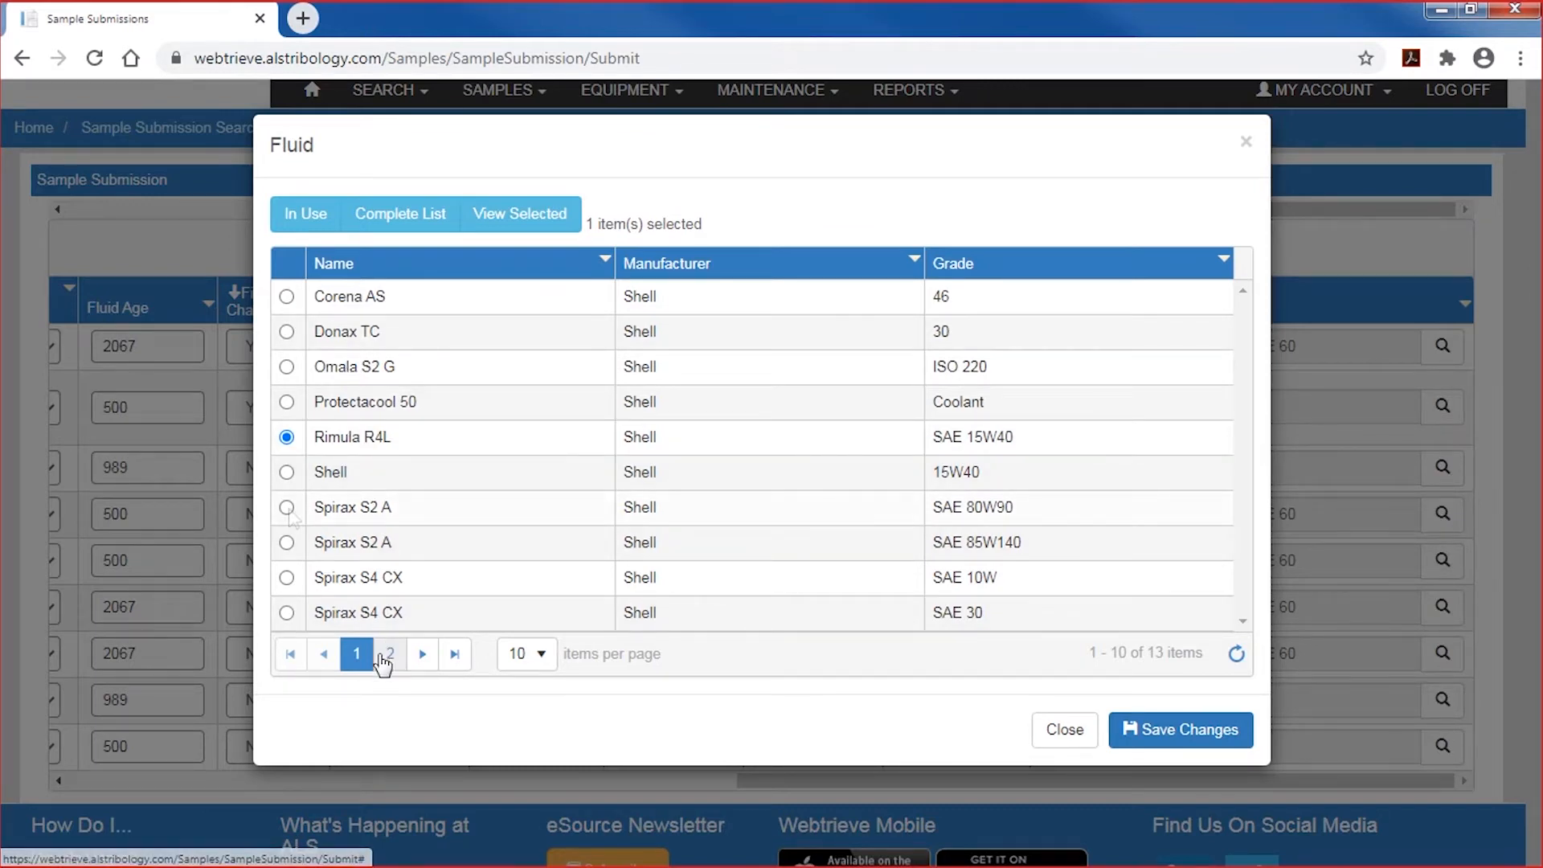
left_click(287, 474)
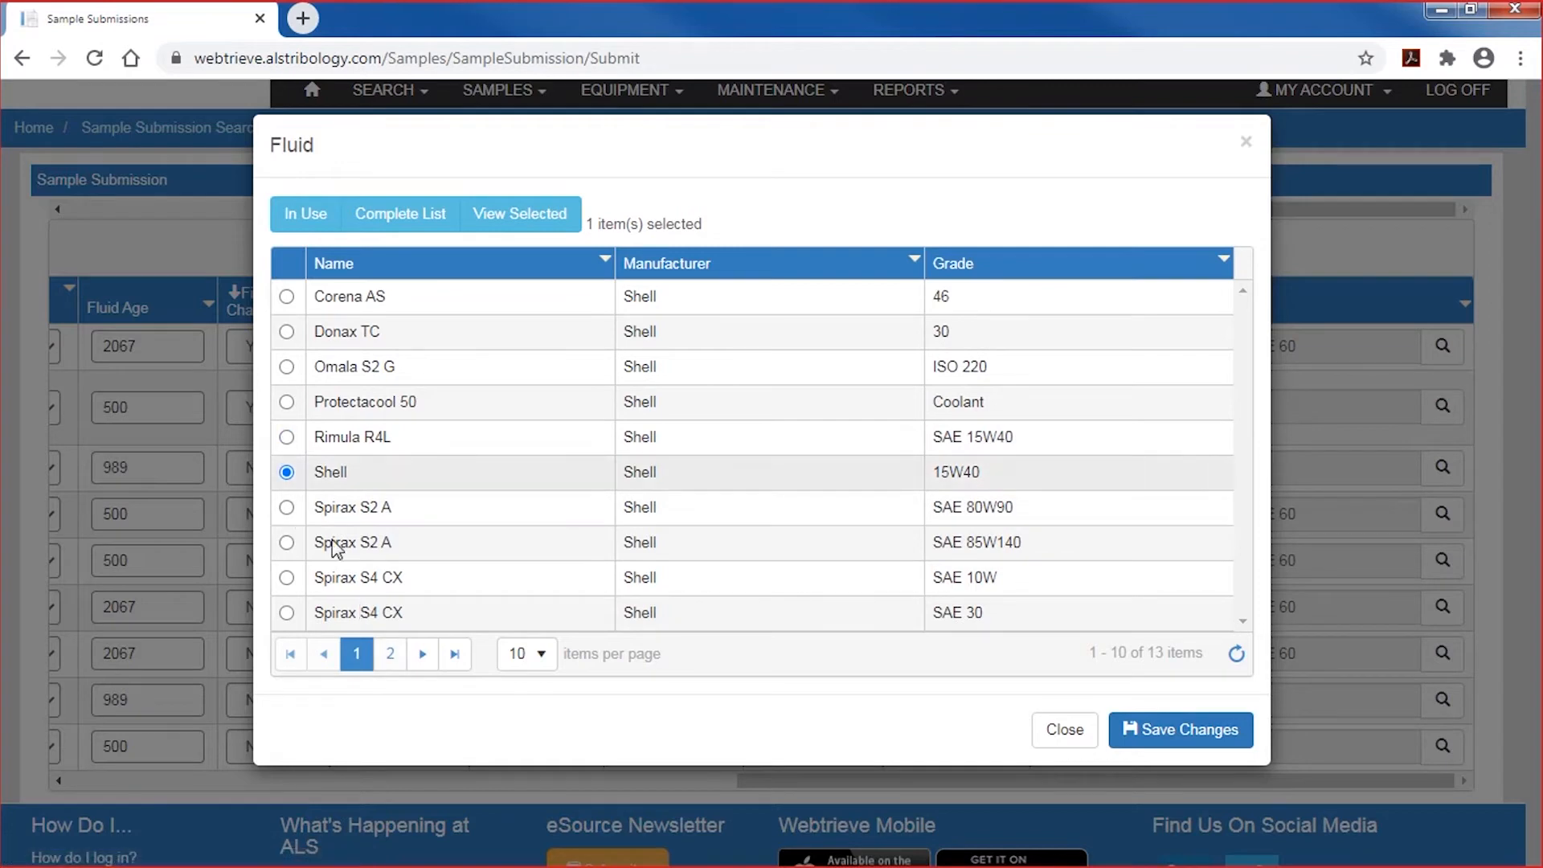
left_click(287, 438)
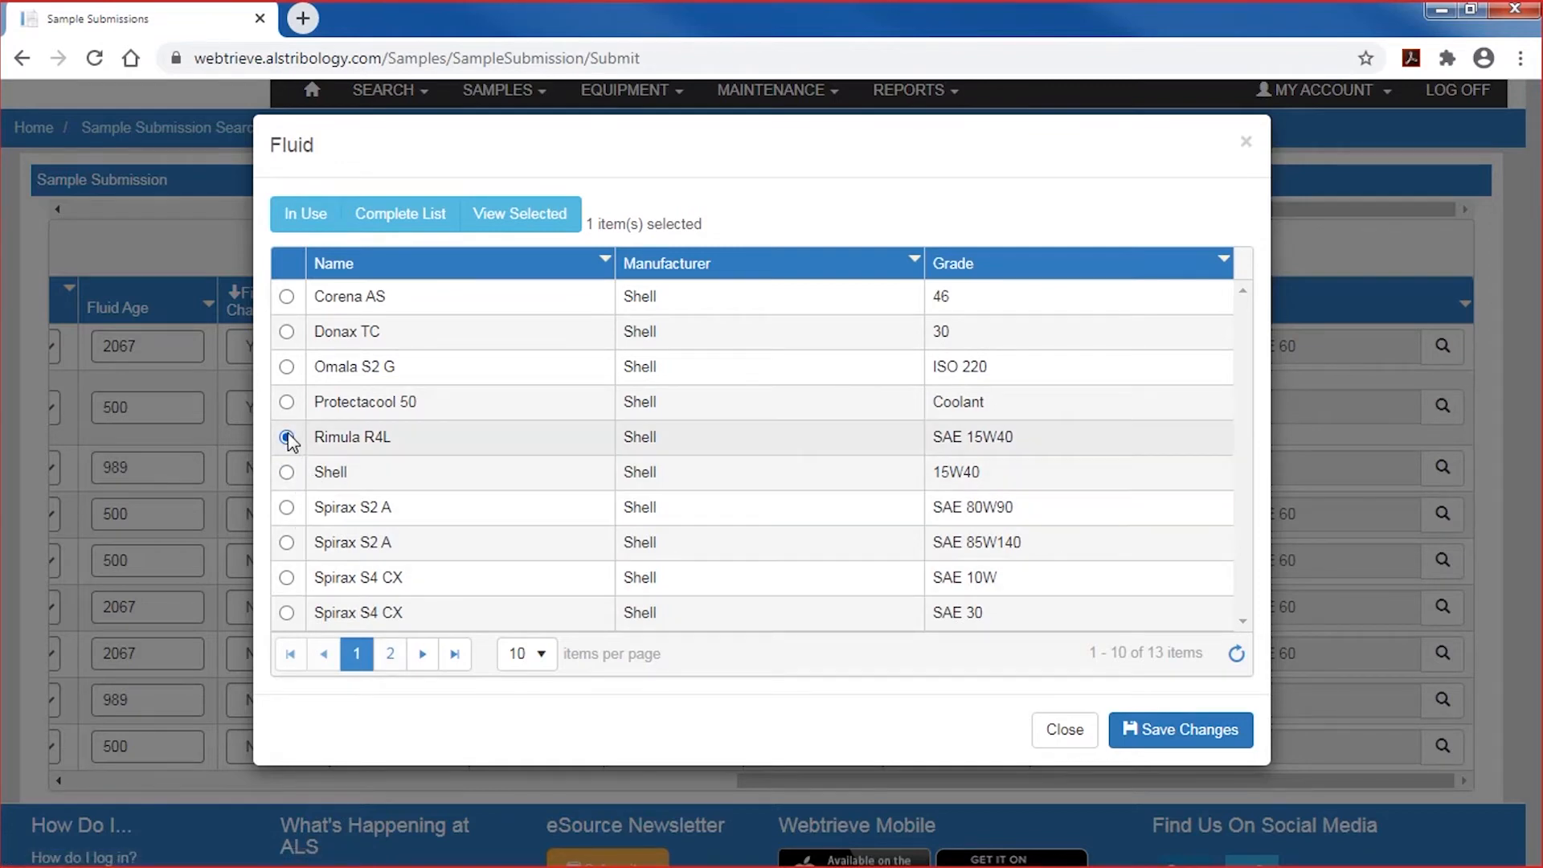
Step: Examine the complete fluid list and its Manufacturer, Name and Grade filter options, and close the fluid selection without saving
left_click(401, 221)
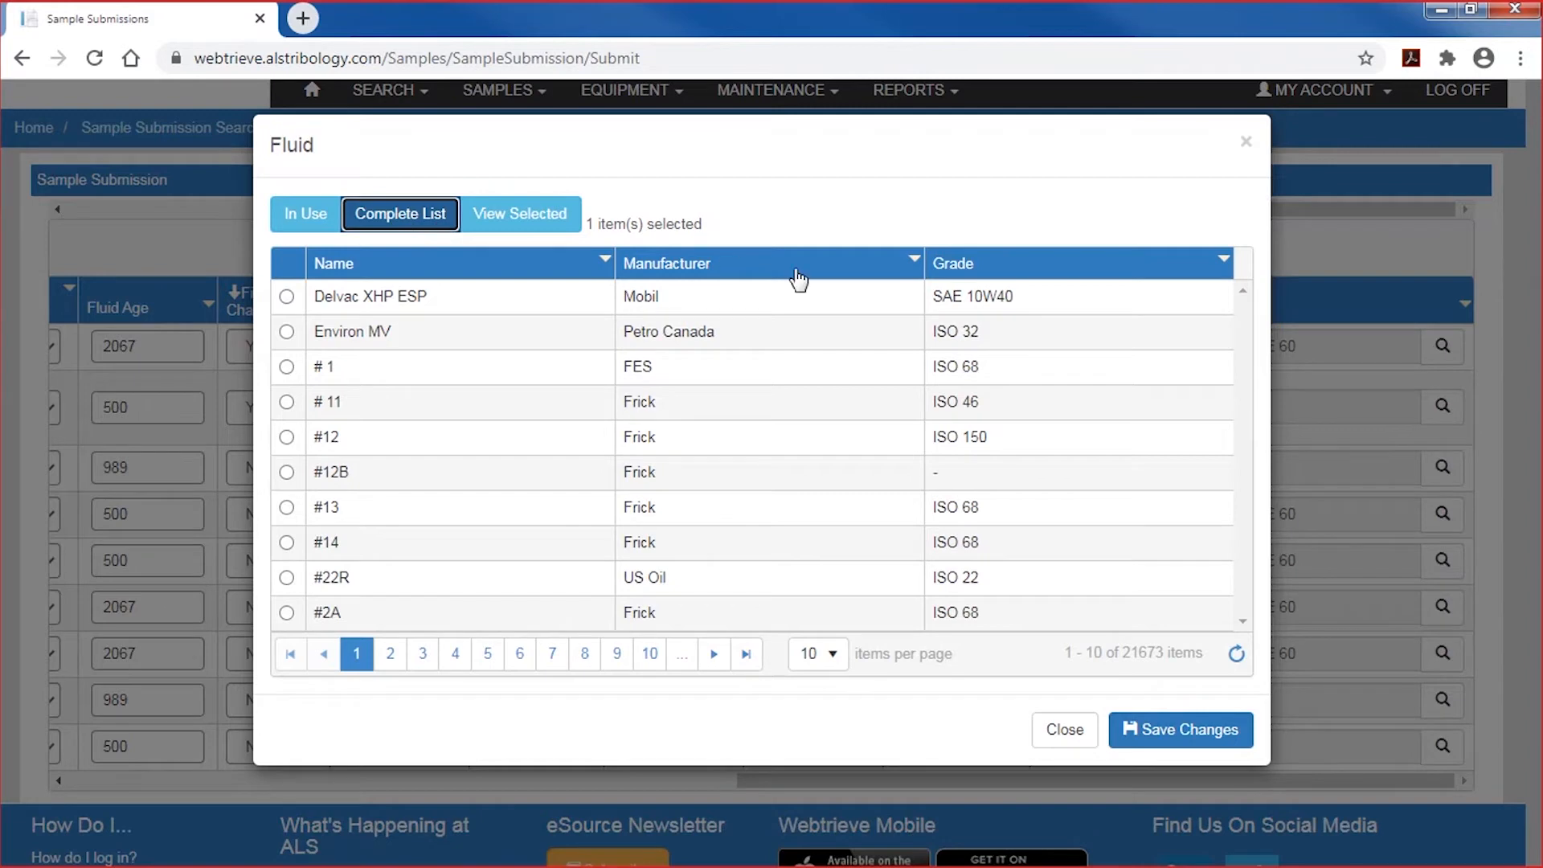
left_click(915, 263)
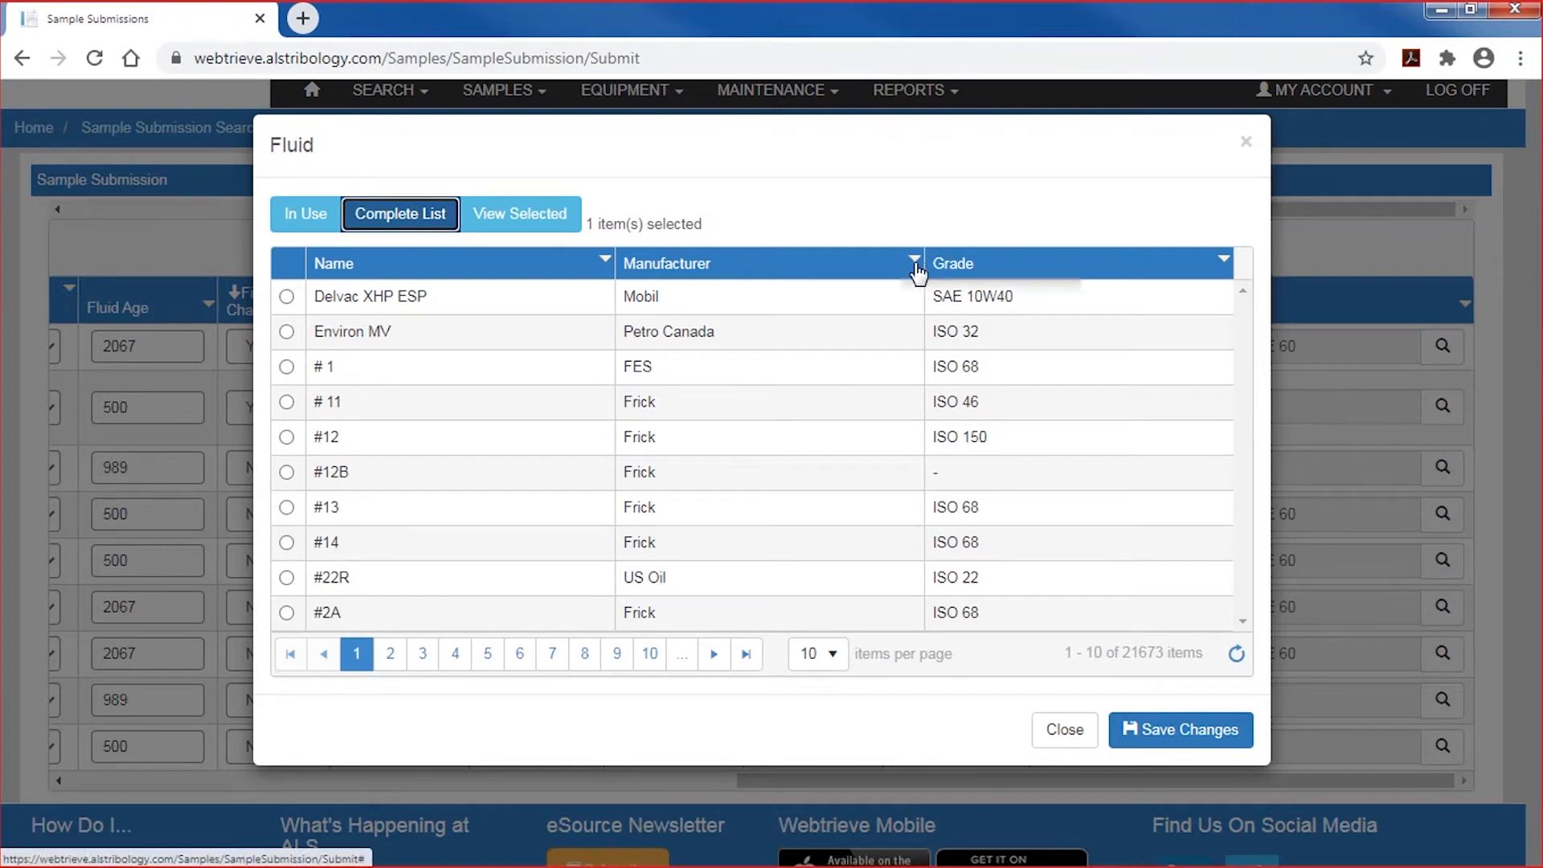
mouse_move(1023, 489)
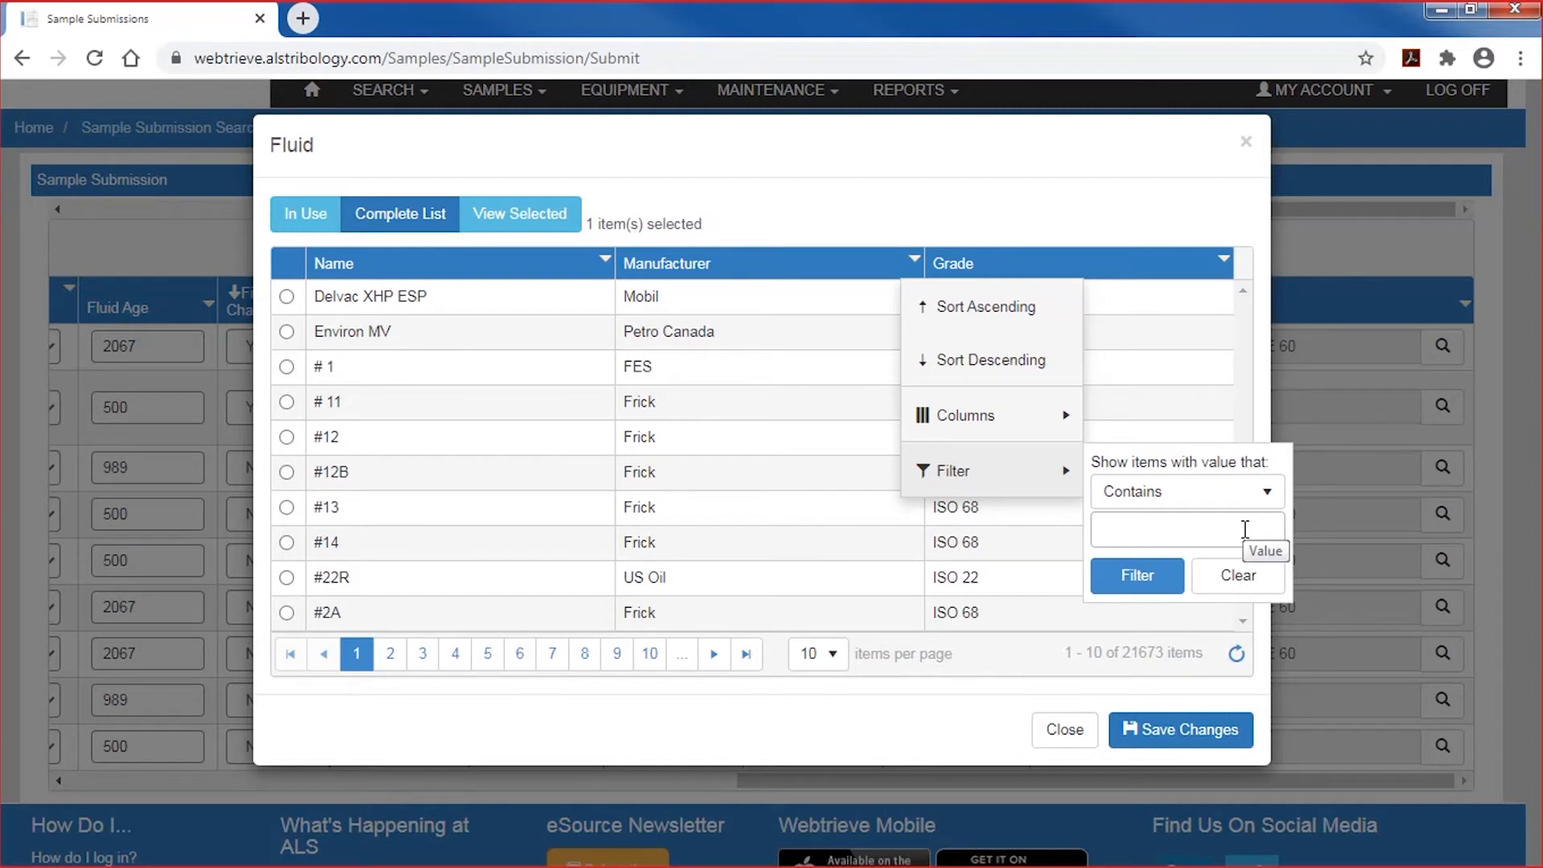
left_click(605, 260)
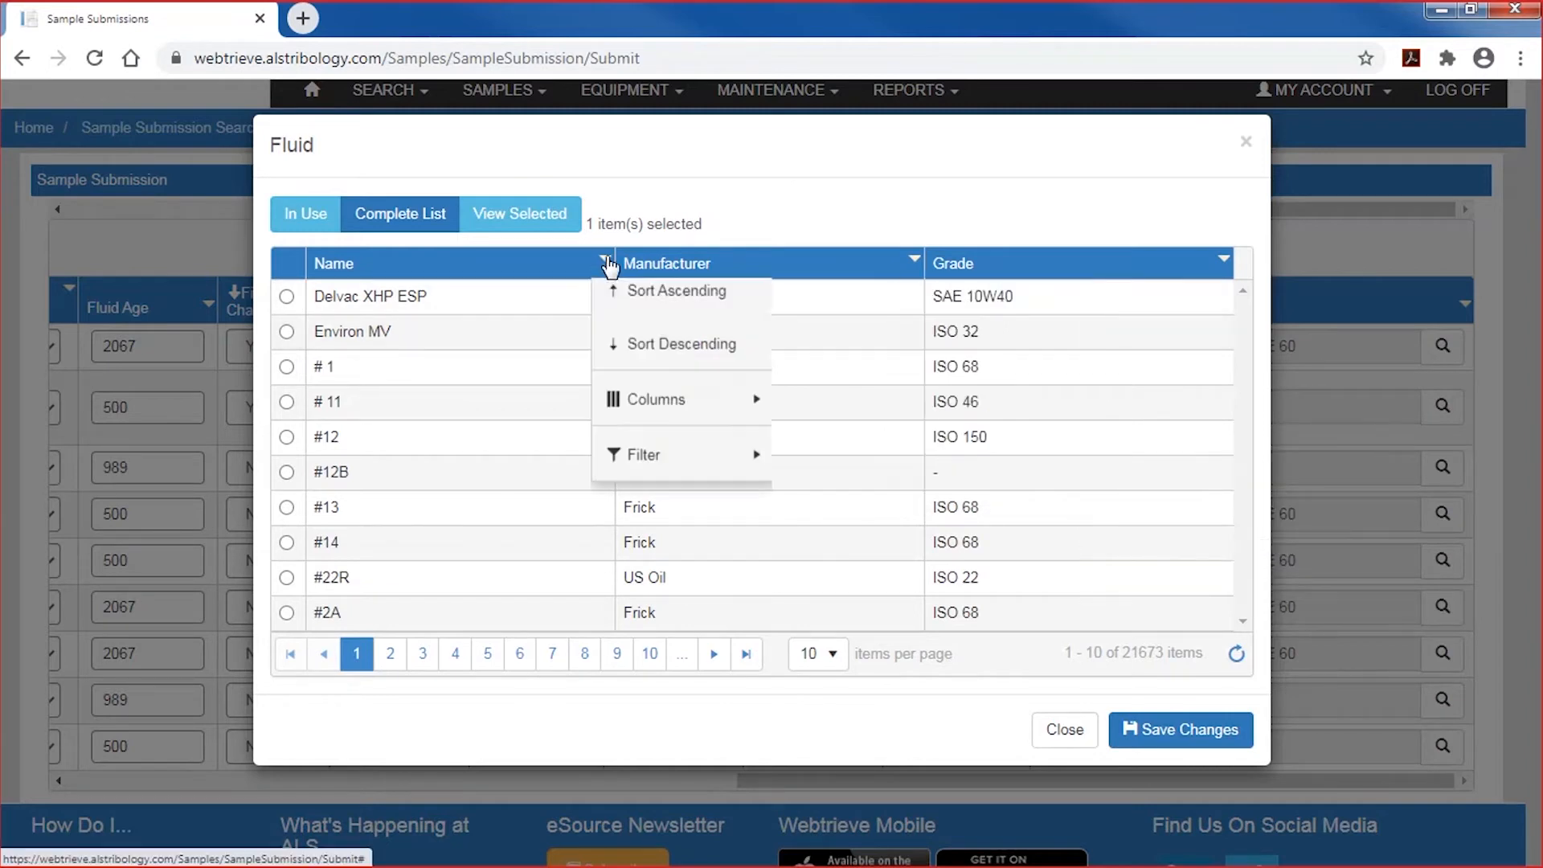
mouse_move(641, 469)
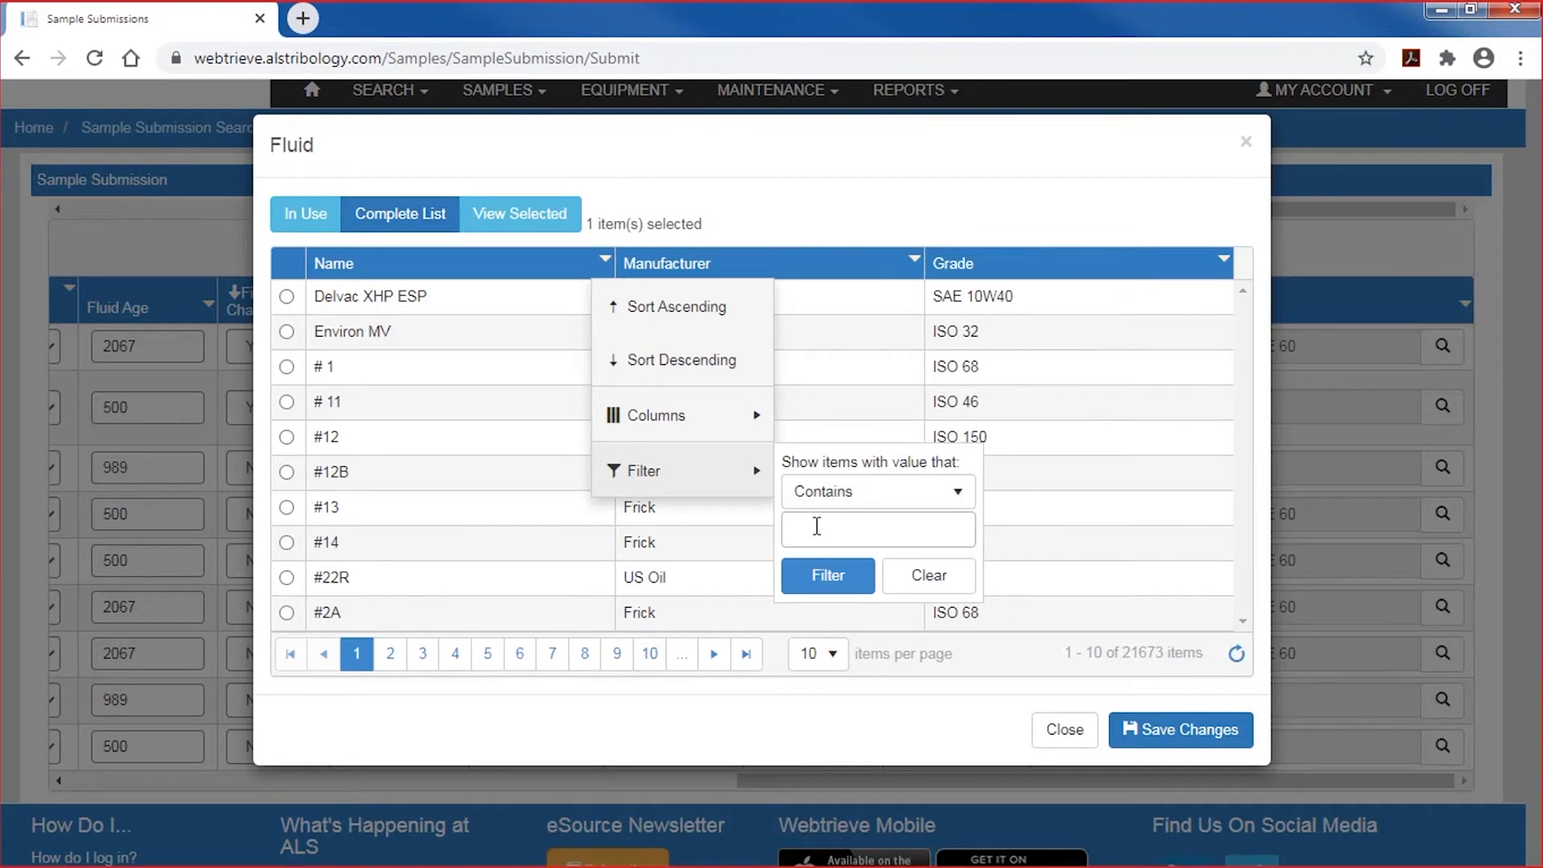
left_click(1225, 261)
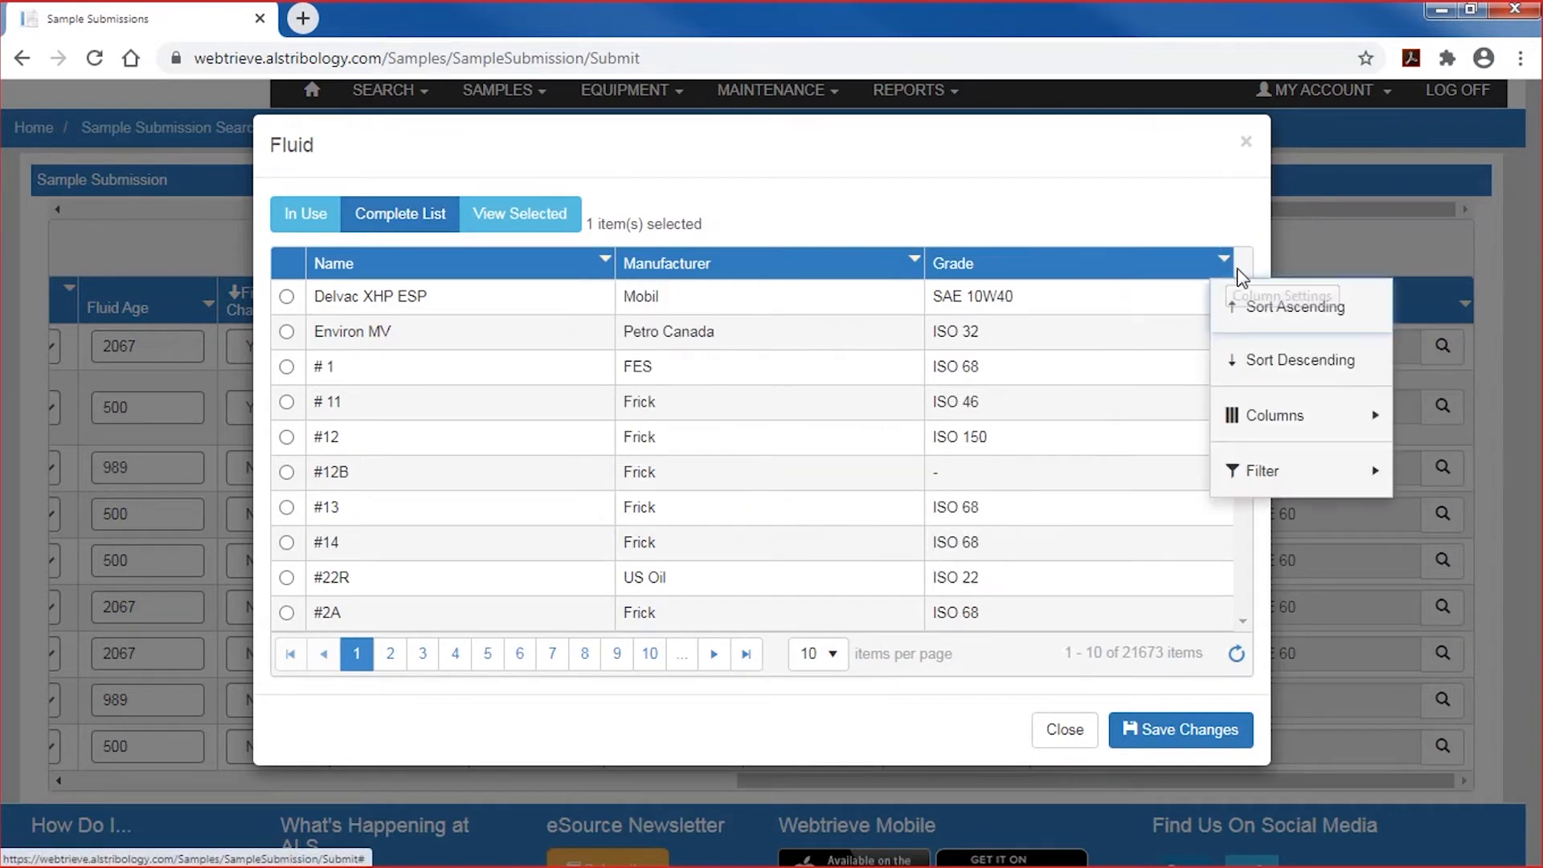
mouse_move(1258, 482)
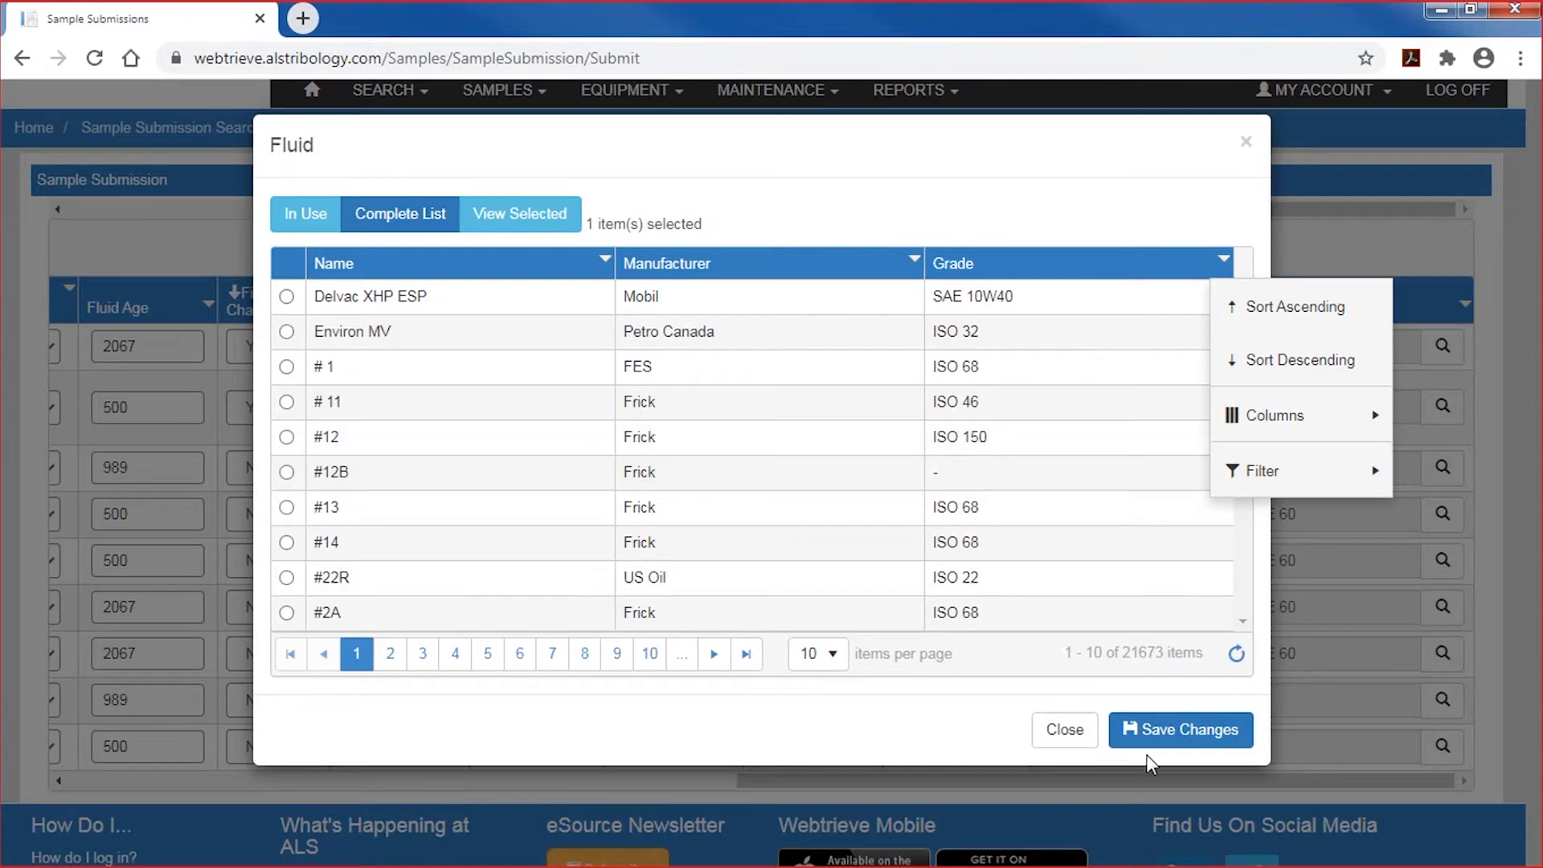
left_click(1093, 729)
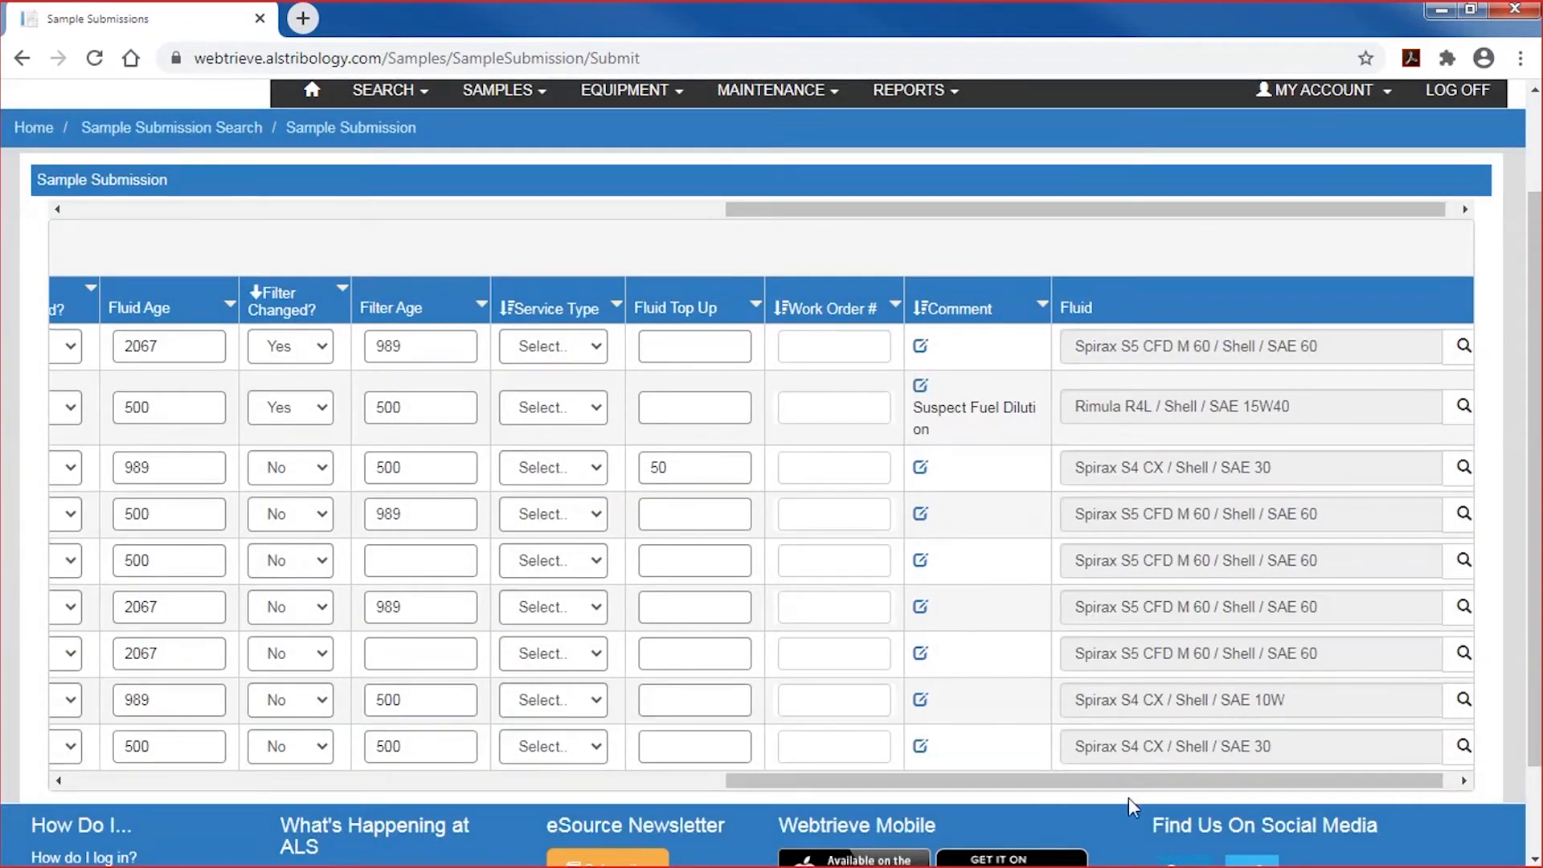
Step: Save the sample submissions for unit DT033 and review the resulting list of outstanding submissions
left_click_drag(1137, 780, 316, 780)
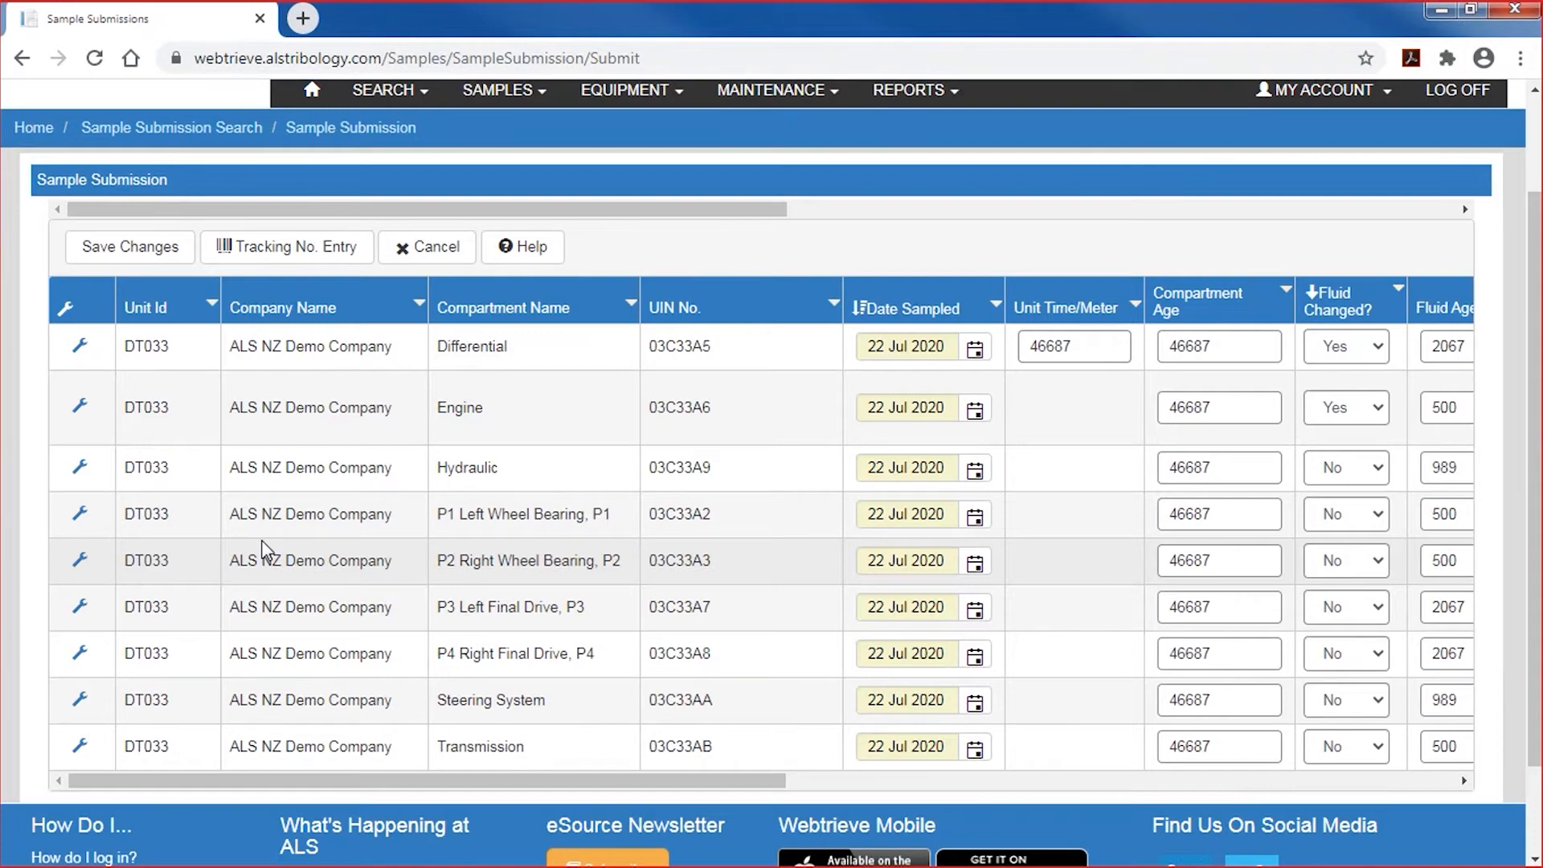
left_click(156, 254)
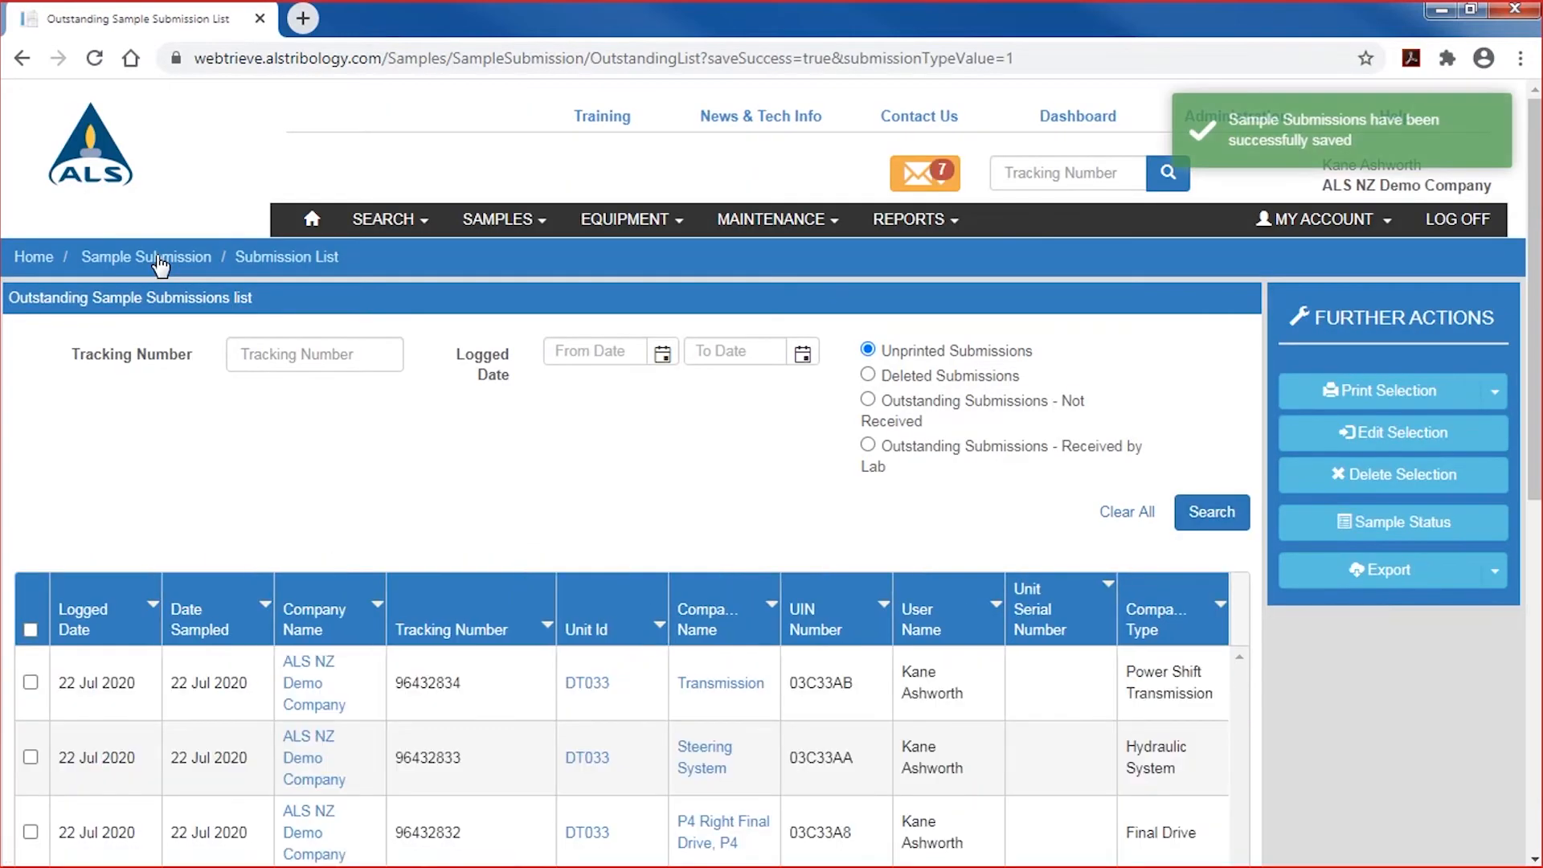
scroll(345, 582, "down", 4)
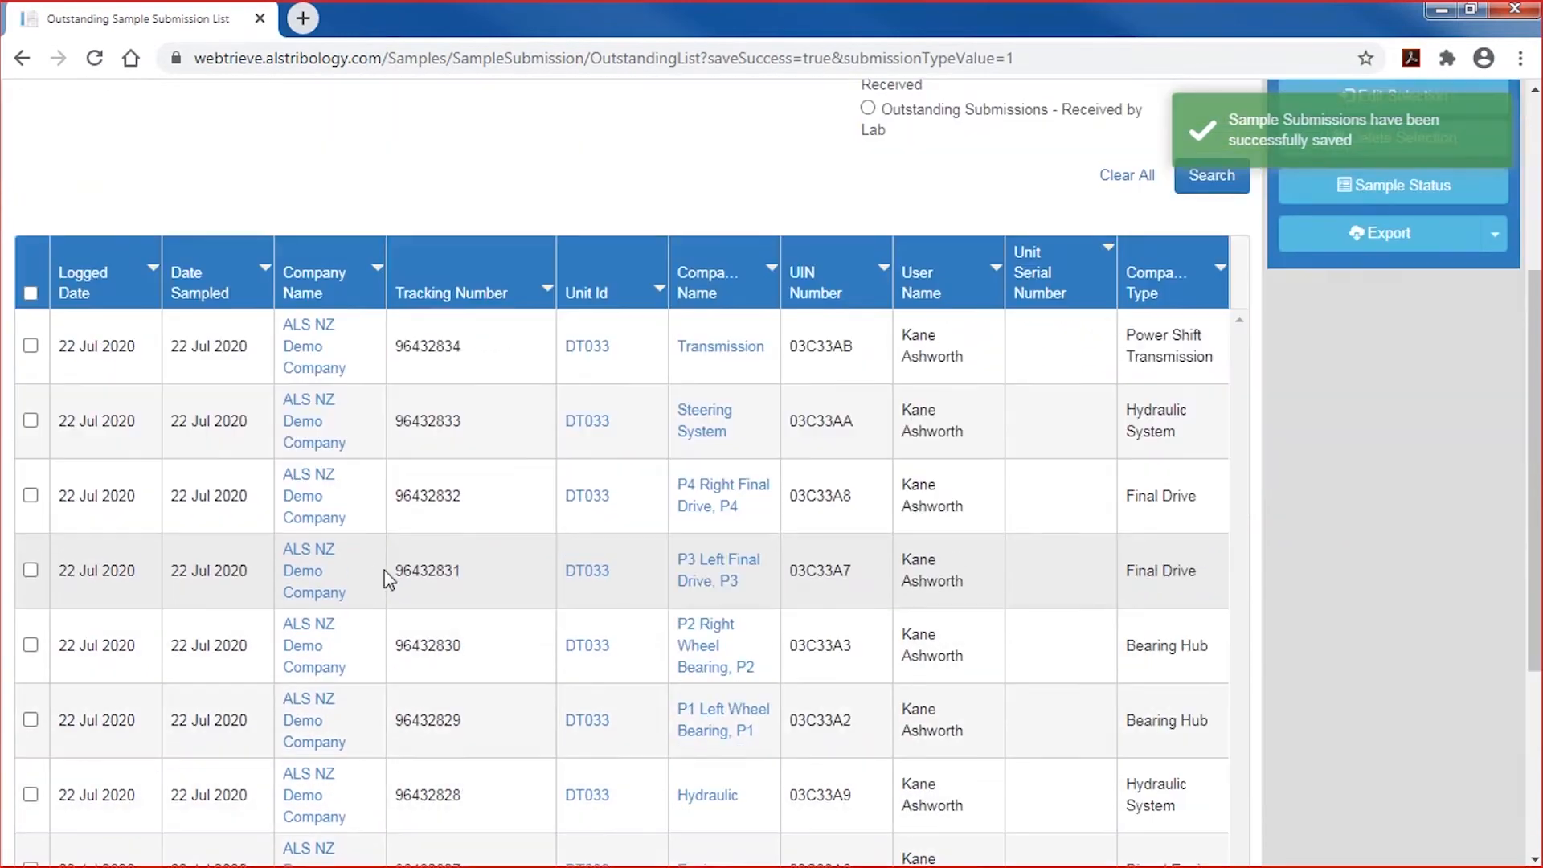
scroll(623, 718, "down", 3)
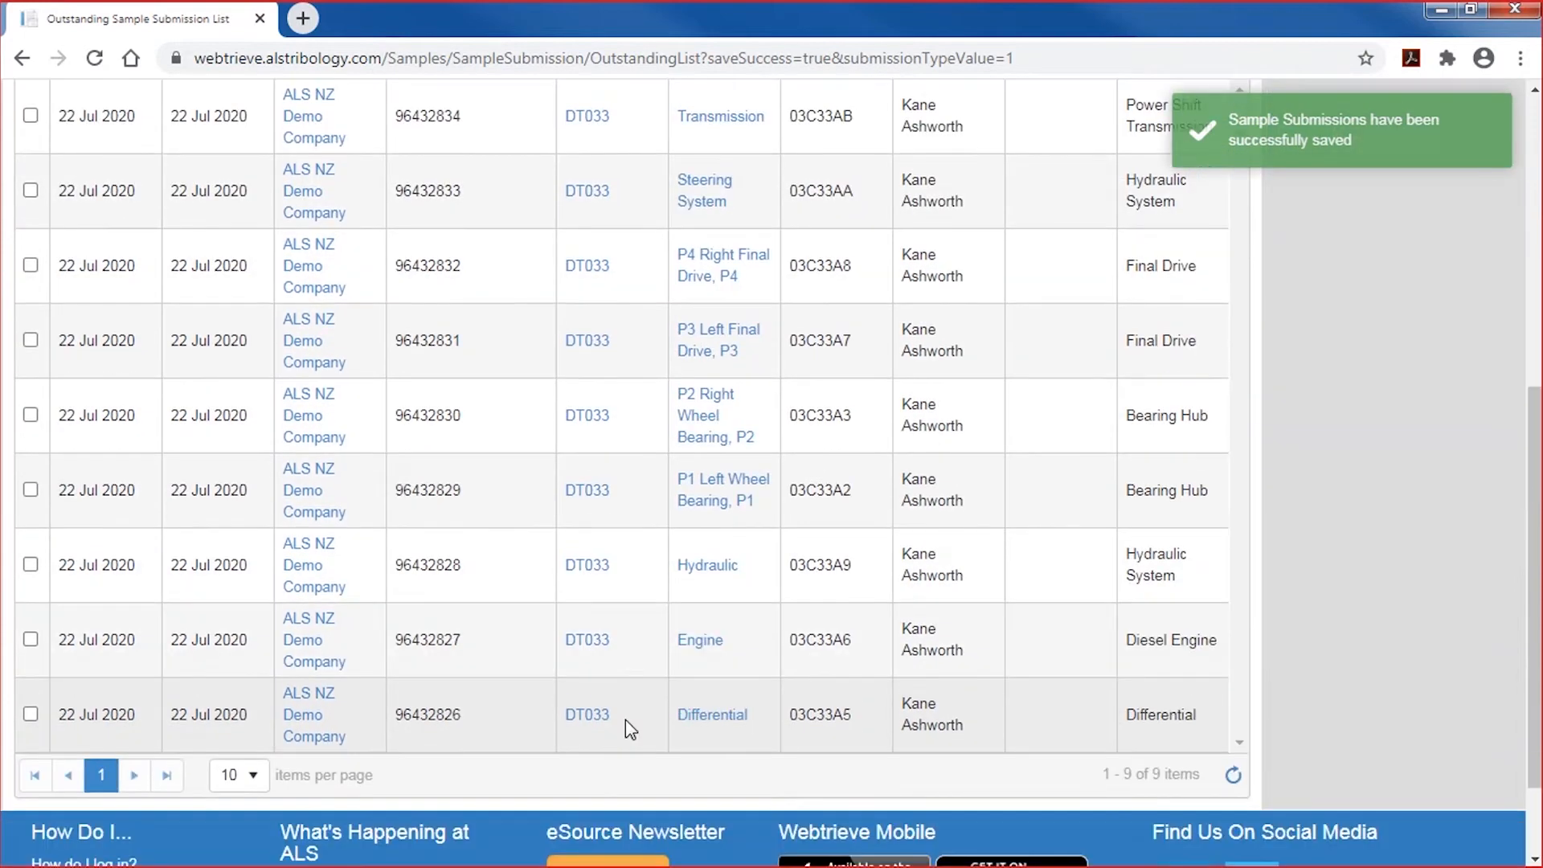
scroll(592, 348, "up", 2)
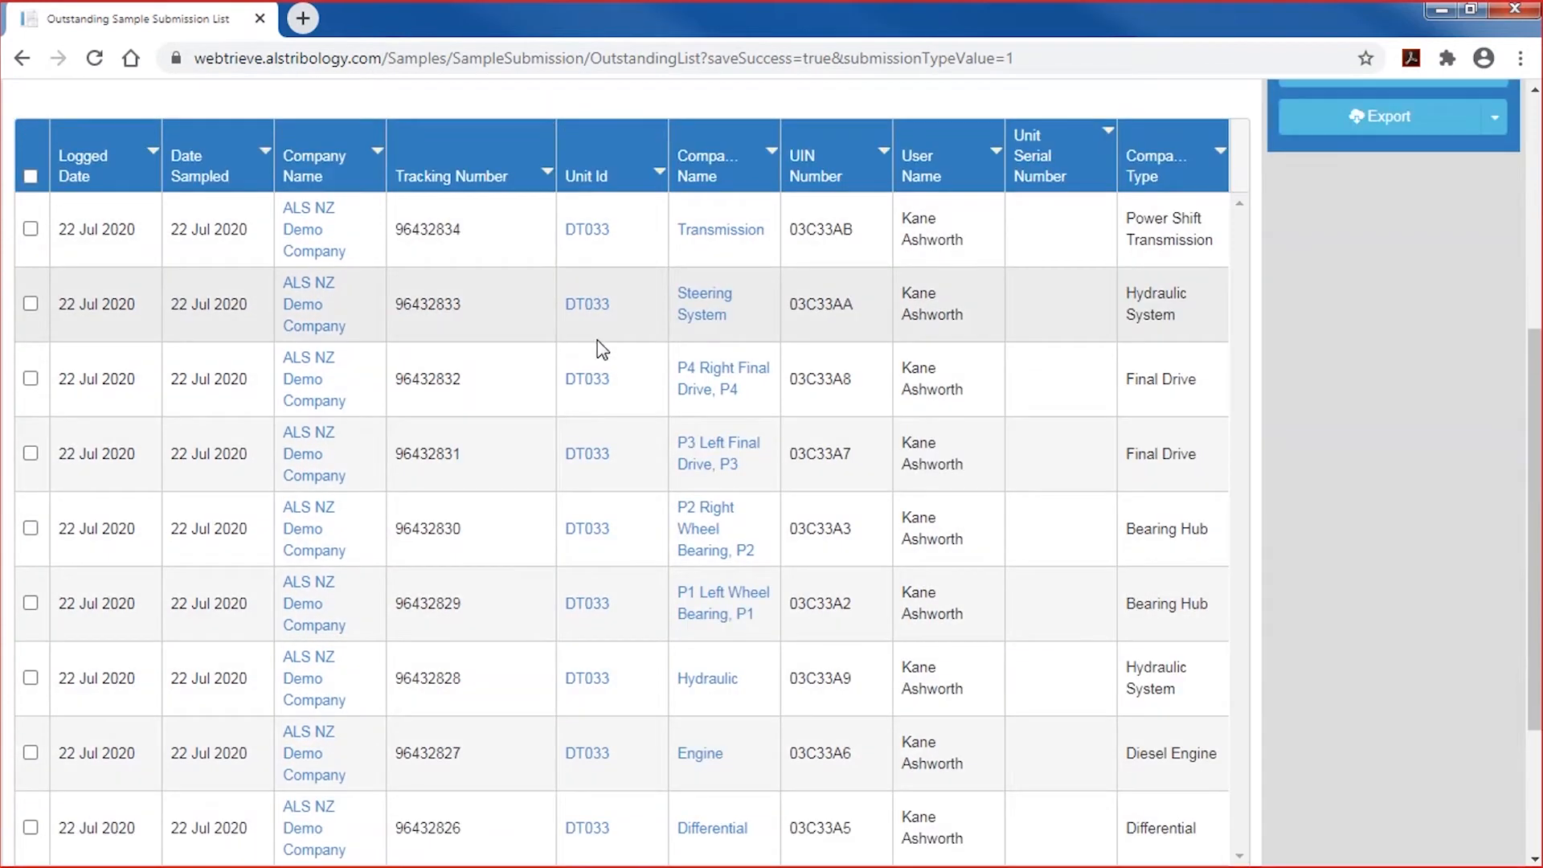
scroll(603, 350, "up", 1)
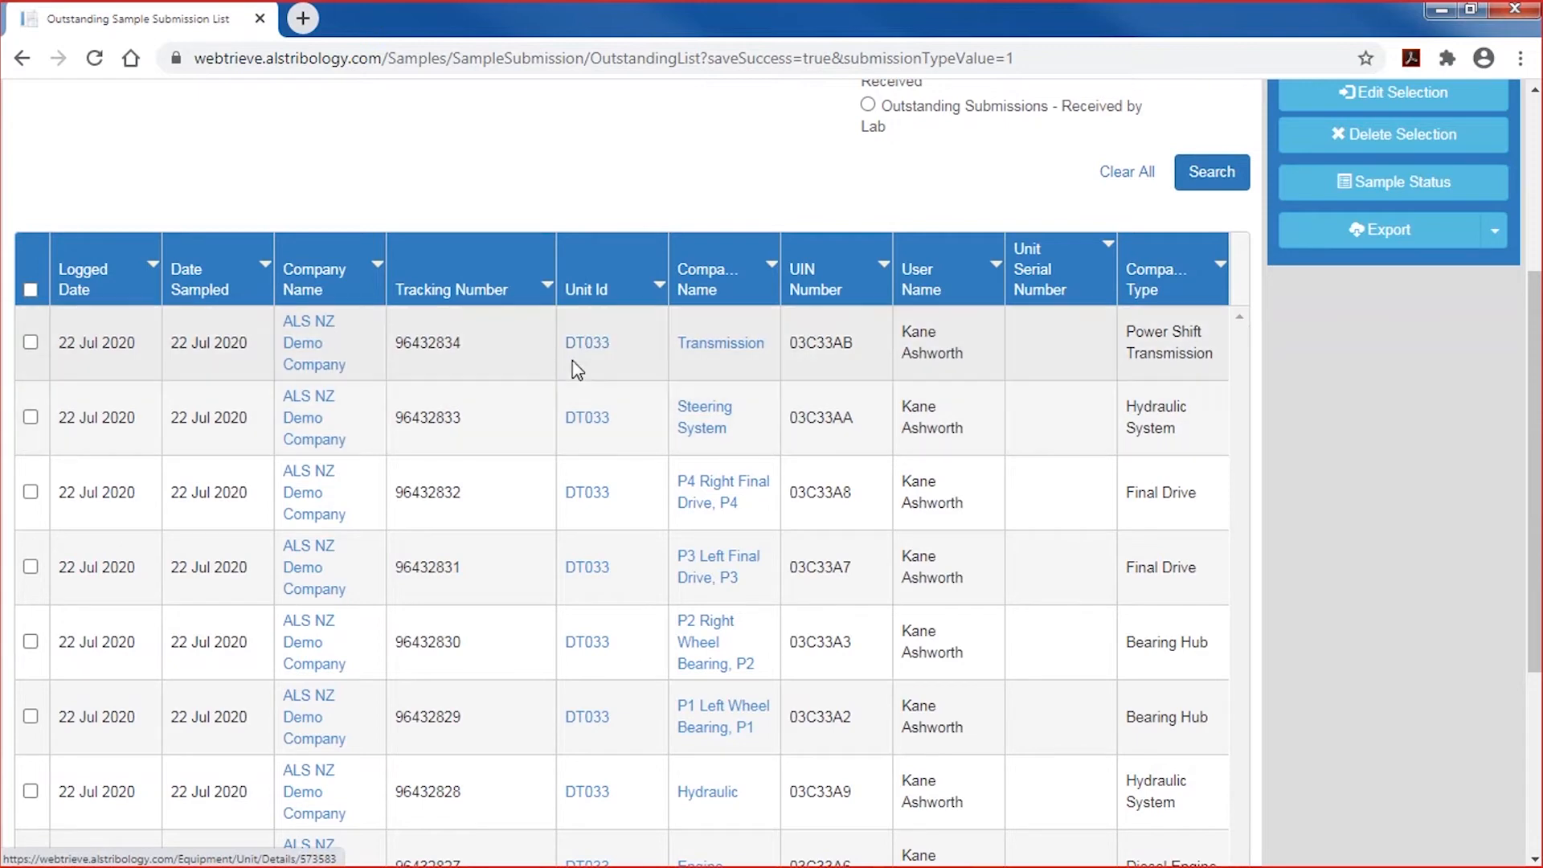
scroll(561, 370, "up", 3)
left_click(498, 105)
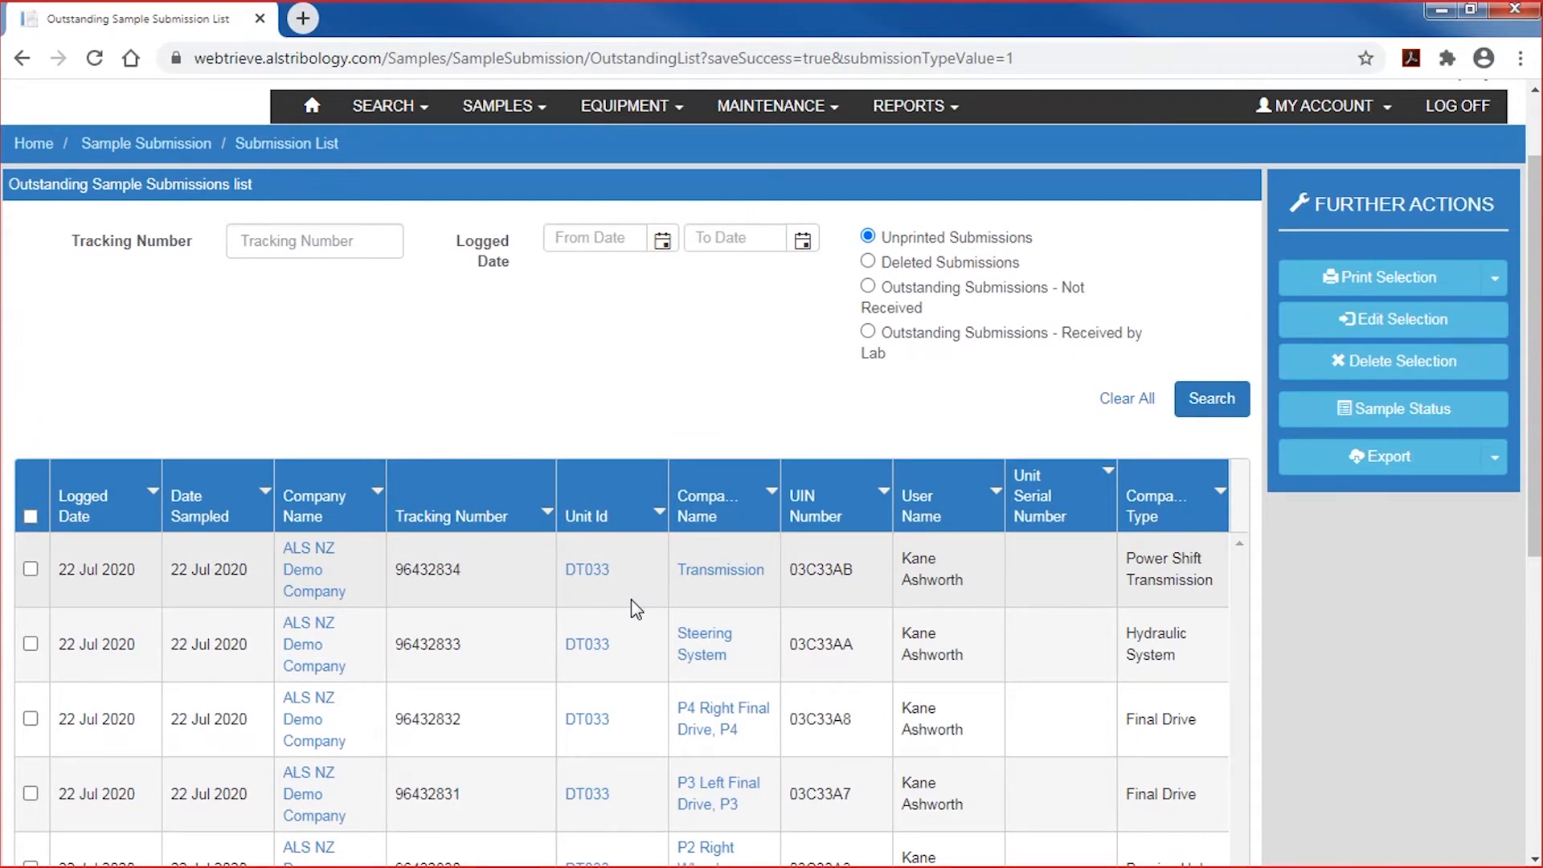
Step: Select all unprinted submissions, generate their labels in the Brother 62x100 format and look through them
left_click(30, 516)
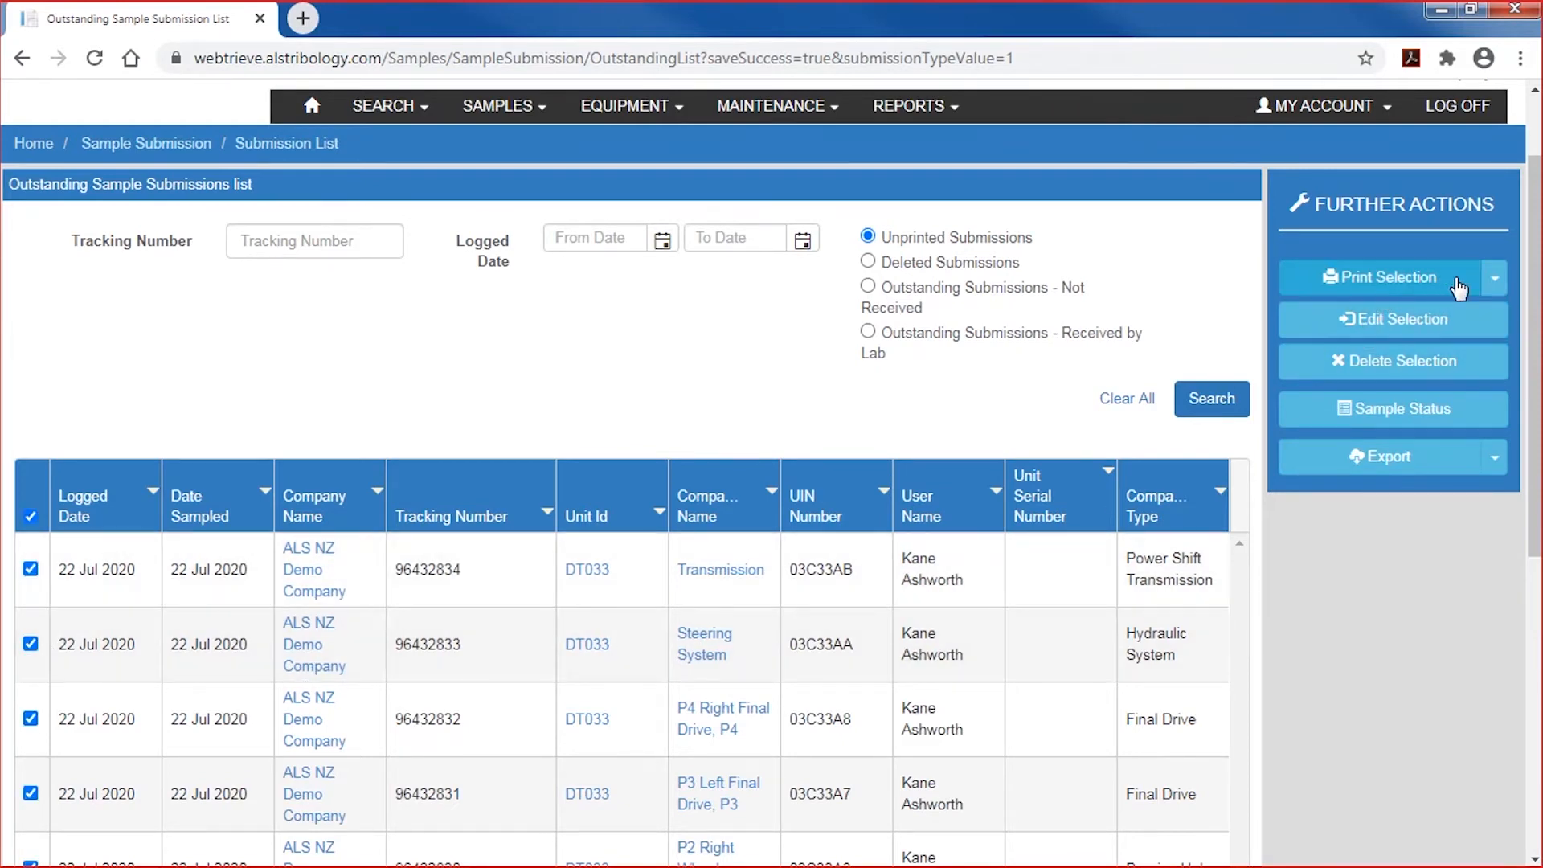
left_click(1495, 278)
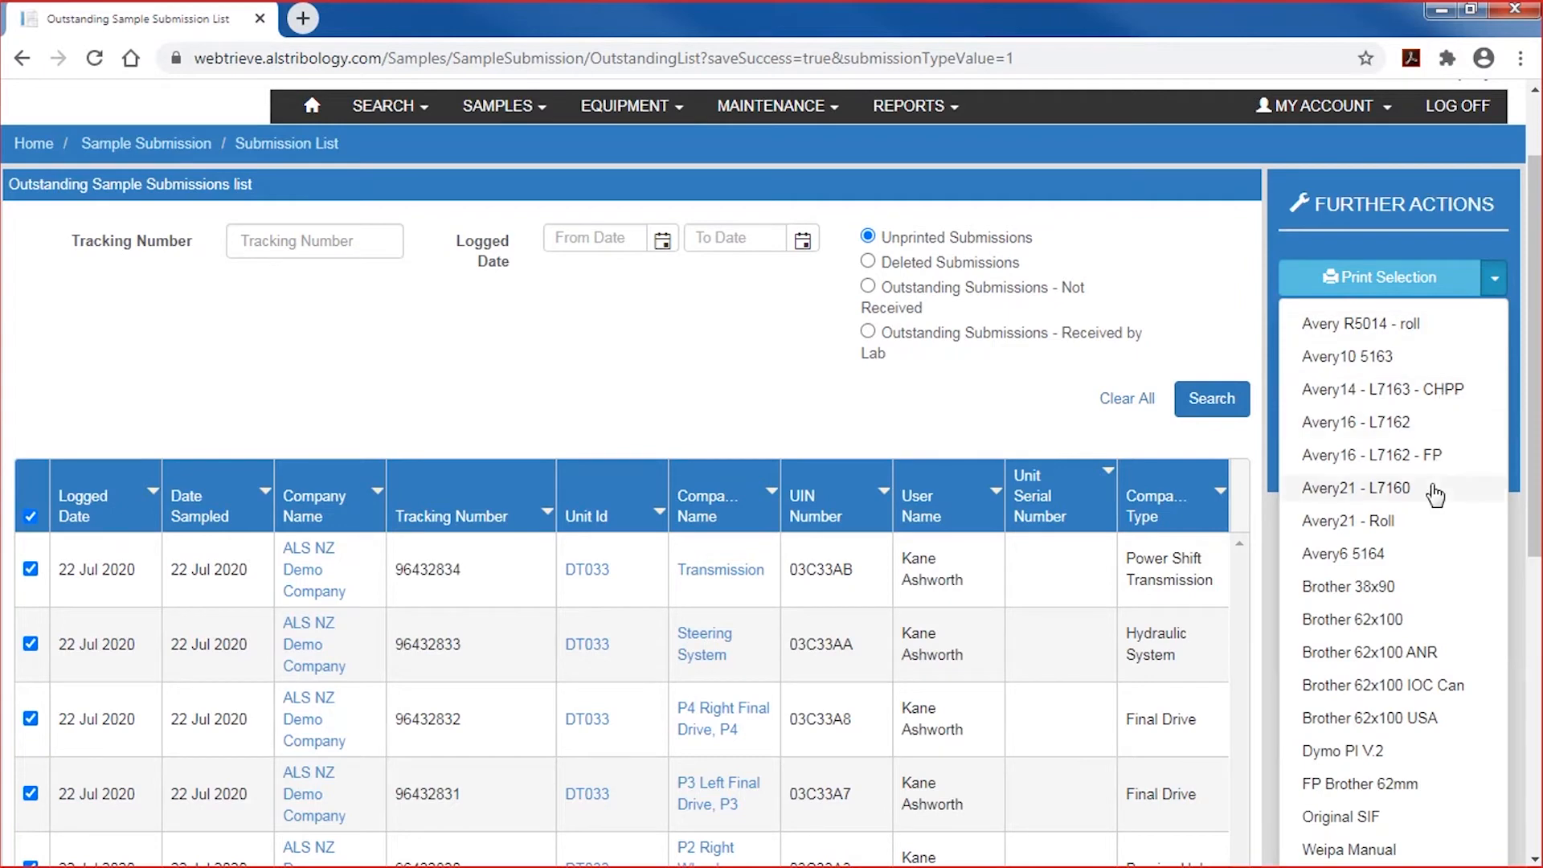
scroll(1435, 493, "down", 1)
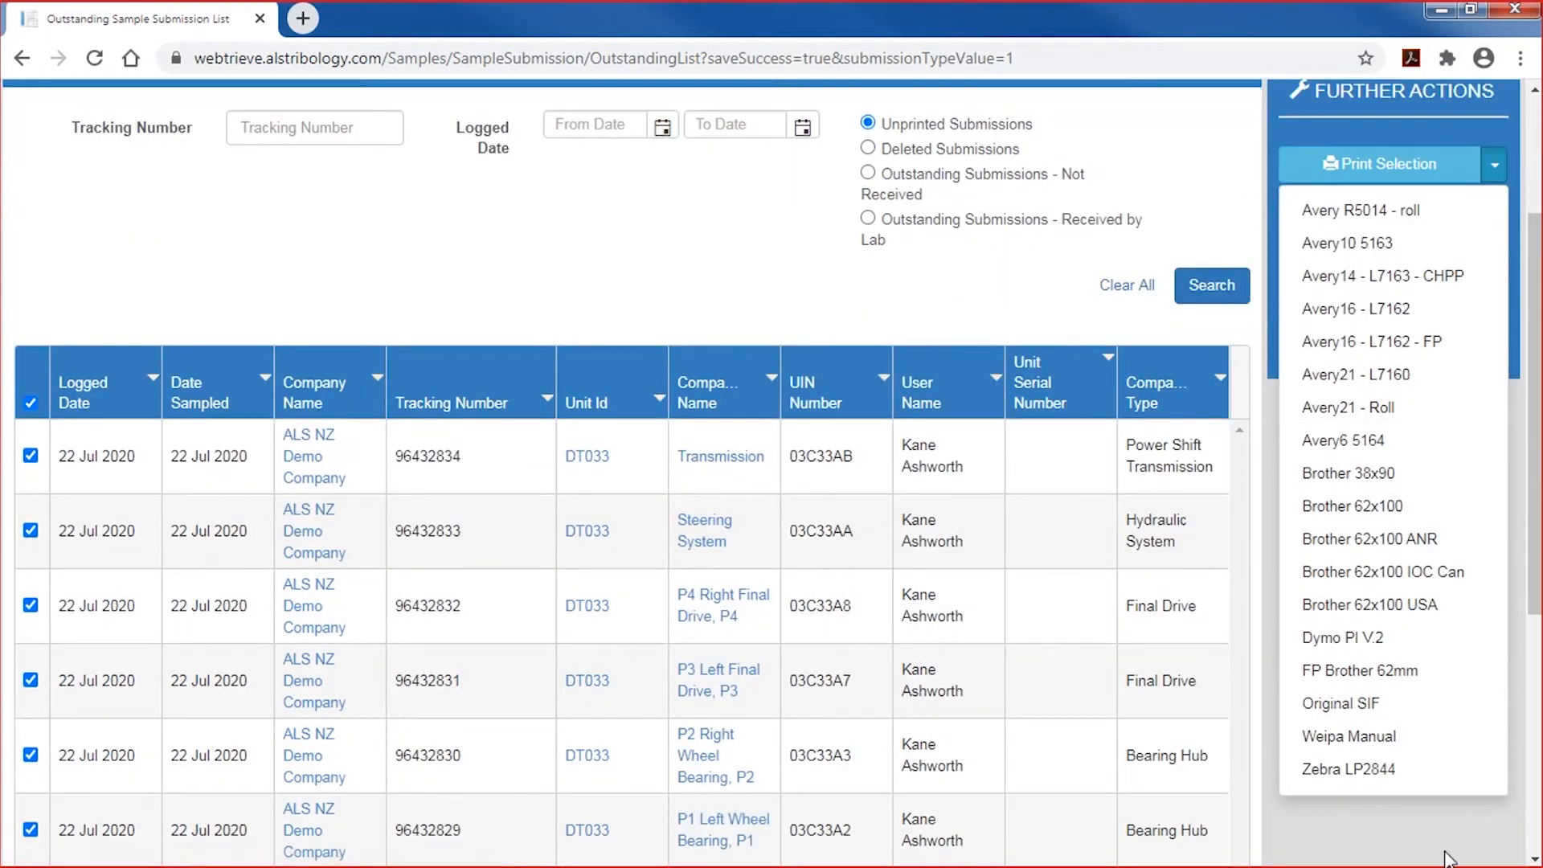
left_click(1354, 507)
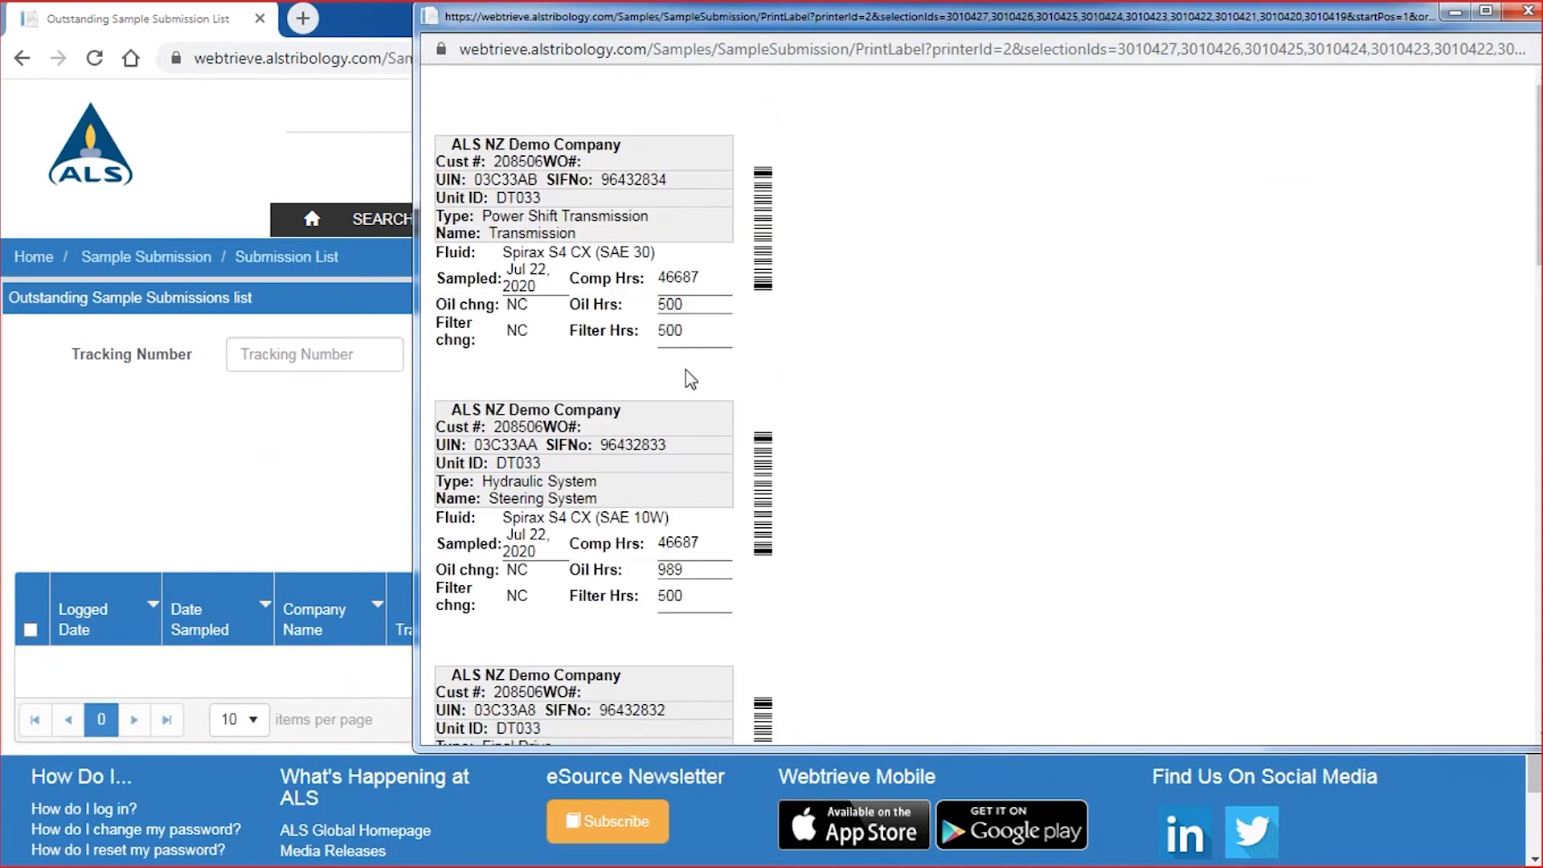
scroll(679, 438, "down", 8)
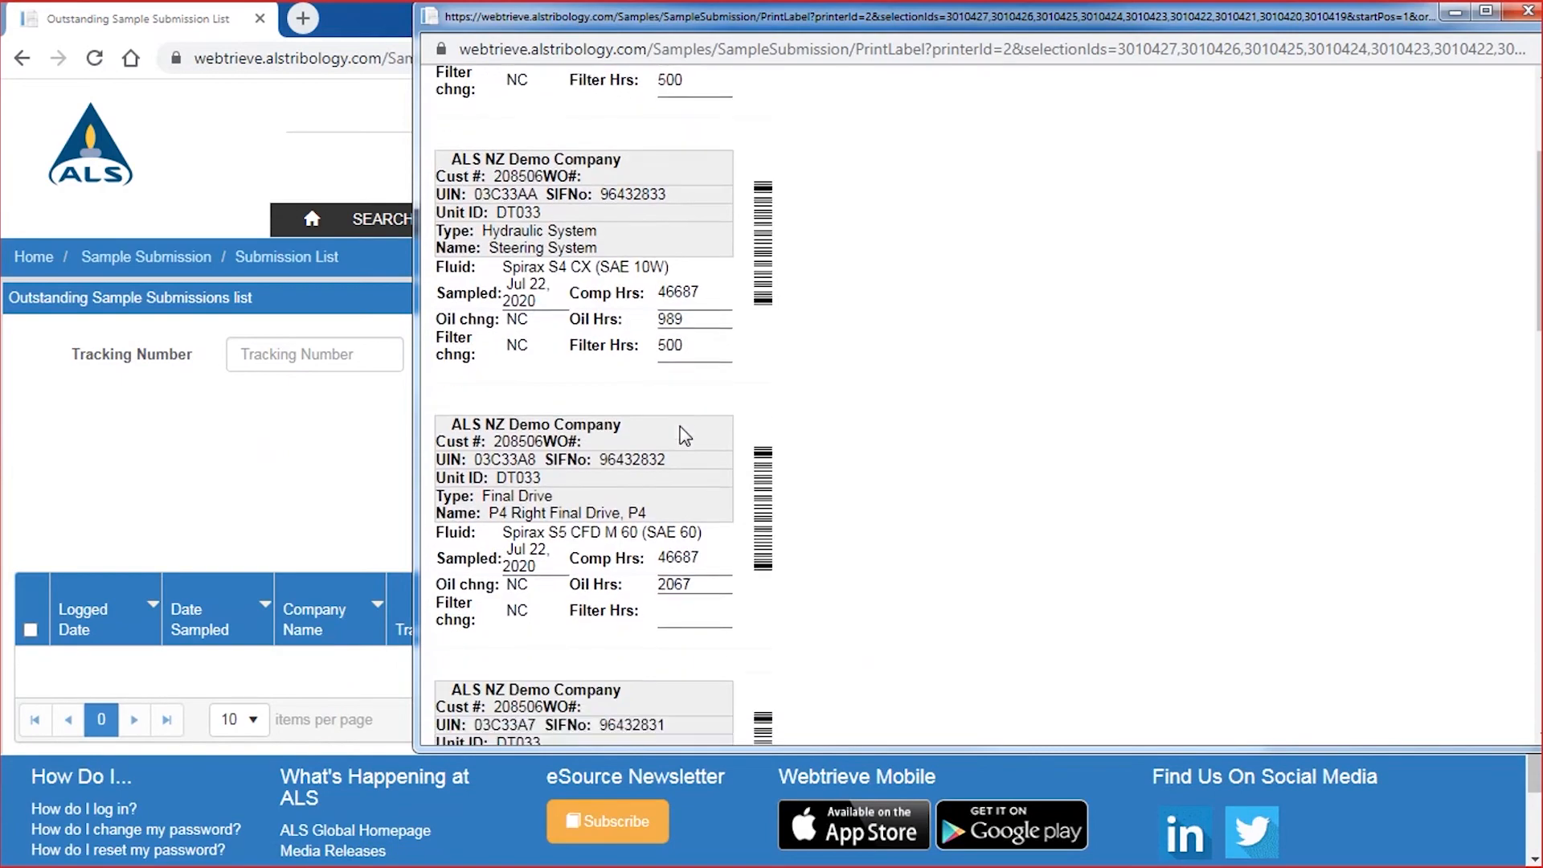
Step: Check the fluid, hours and oil and filter change details on the generated labels for DT033's compartments
scroll(685, 432, "down", 10)
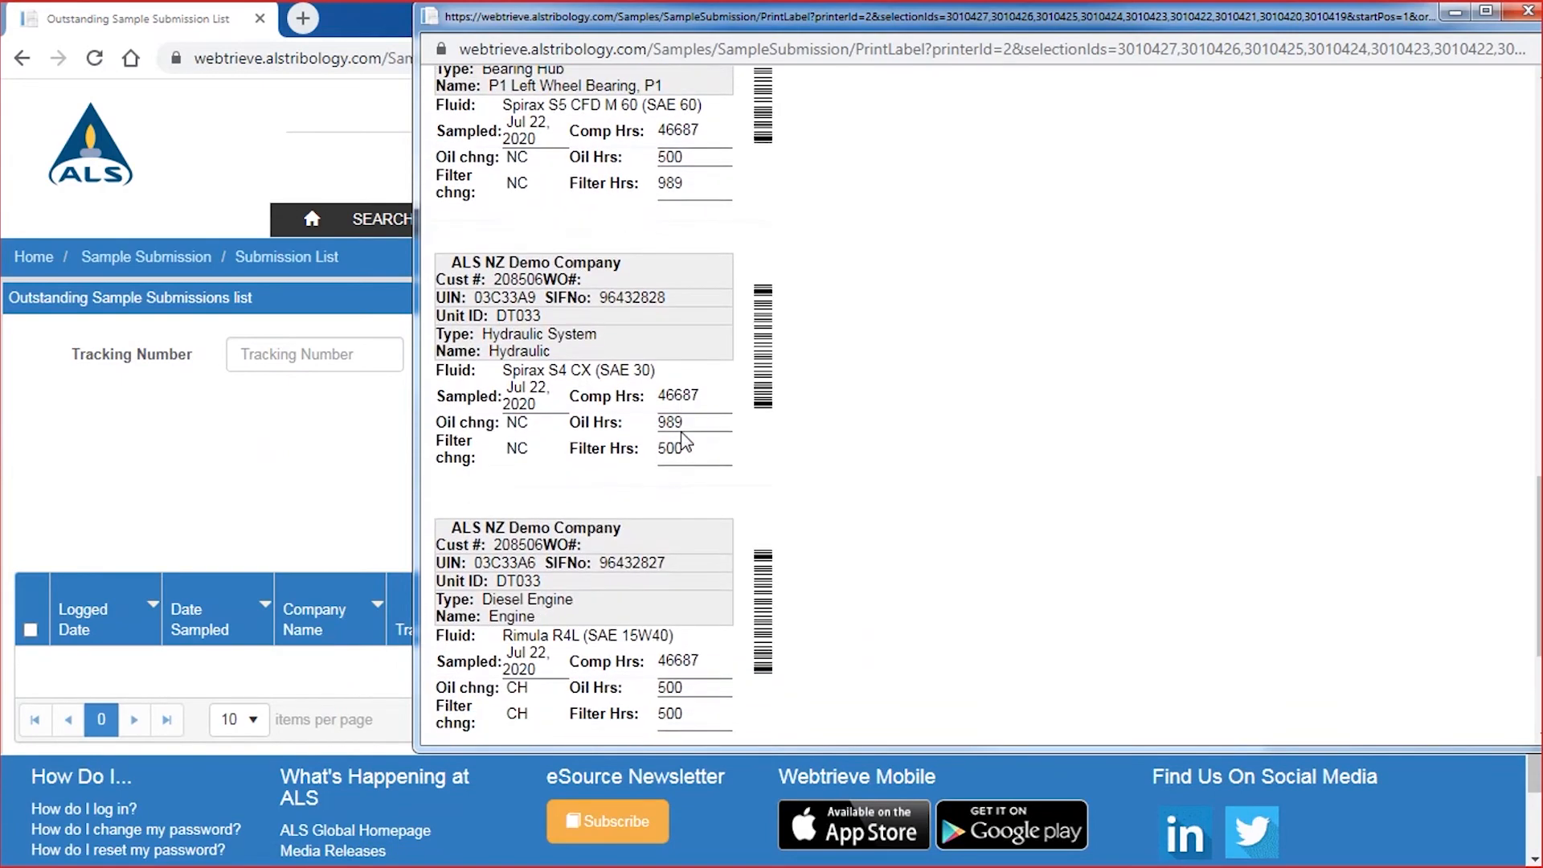
scroll(680, 436, "up", 7)
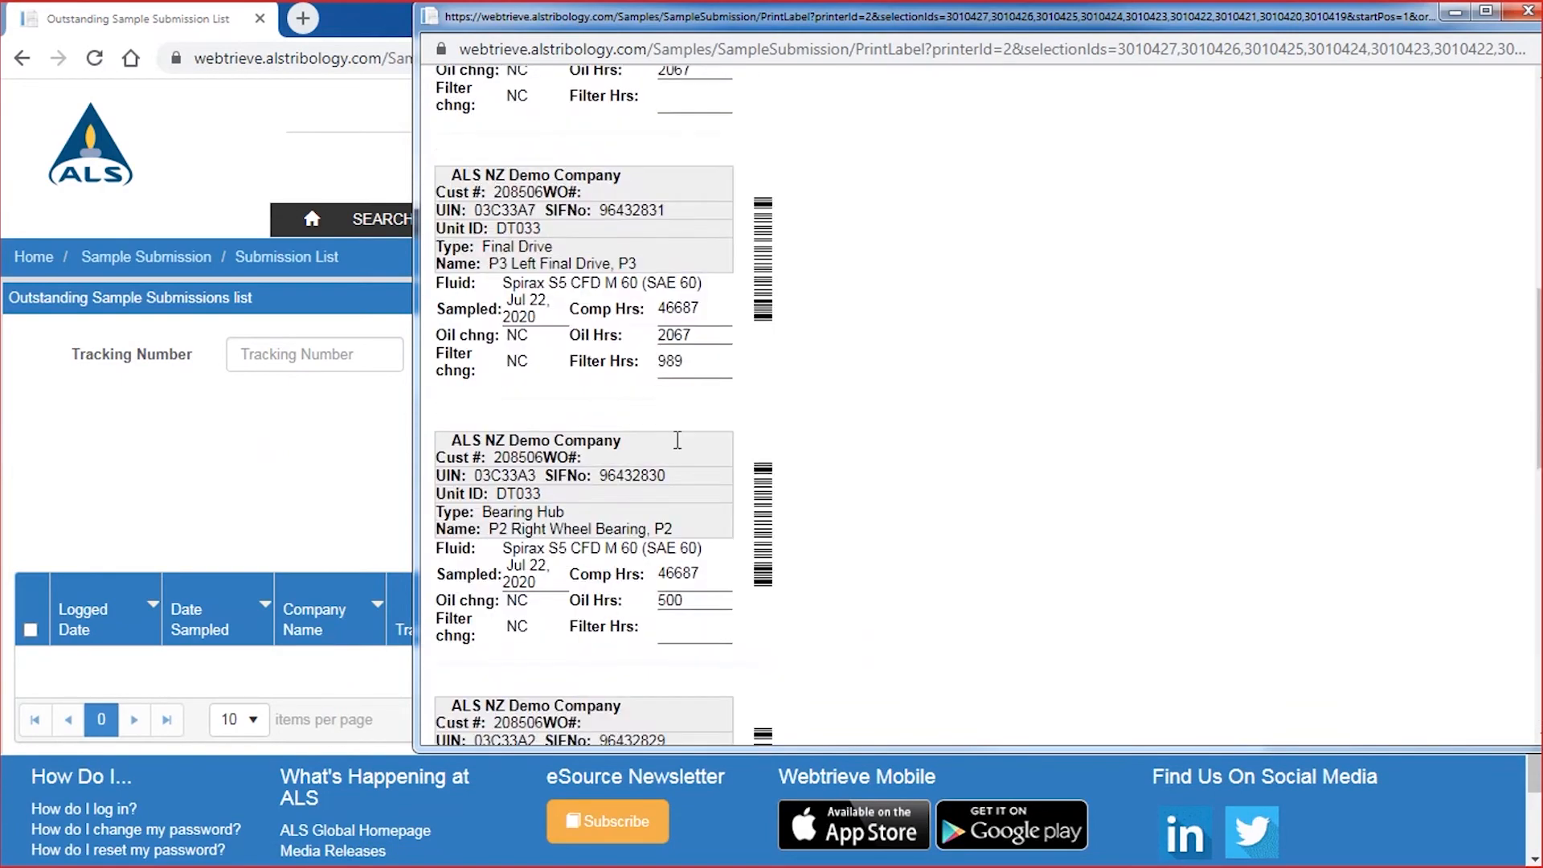
scroll(678, 438, "up", 3)
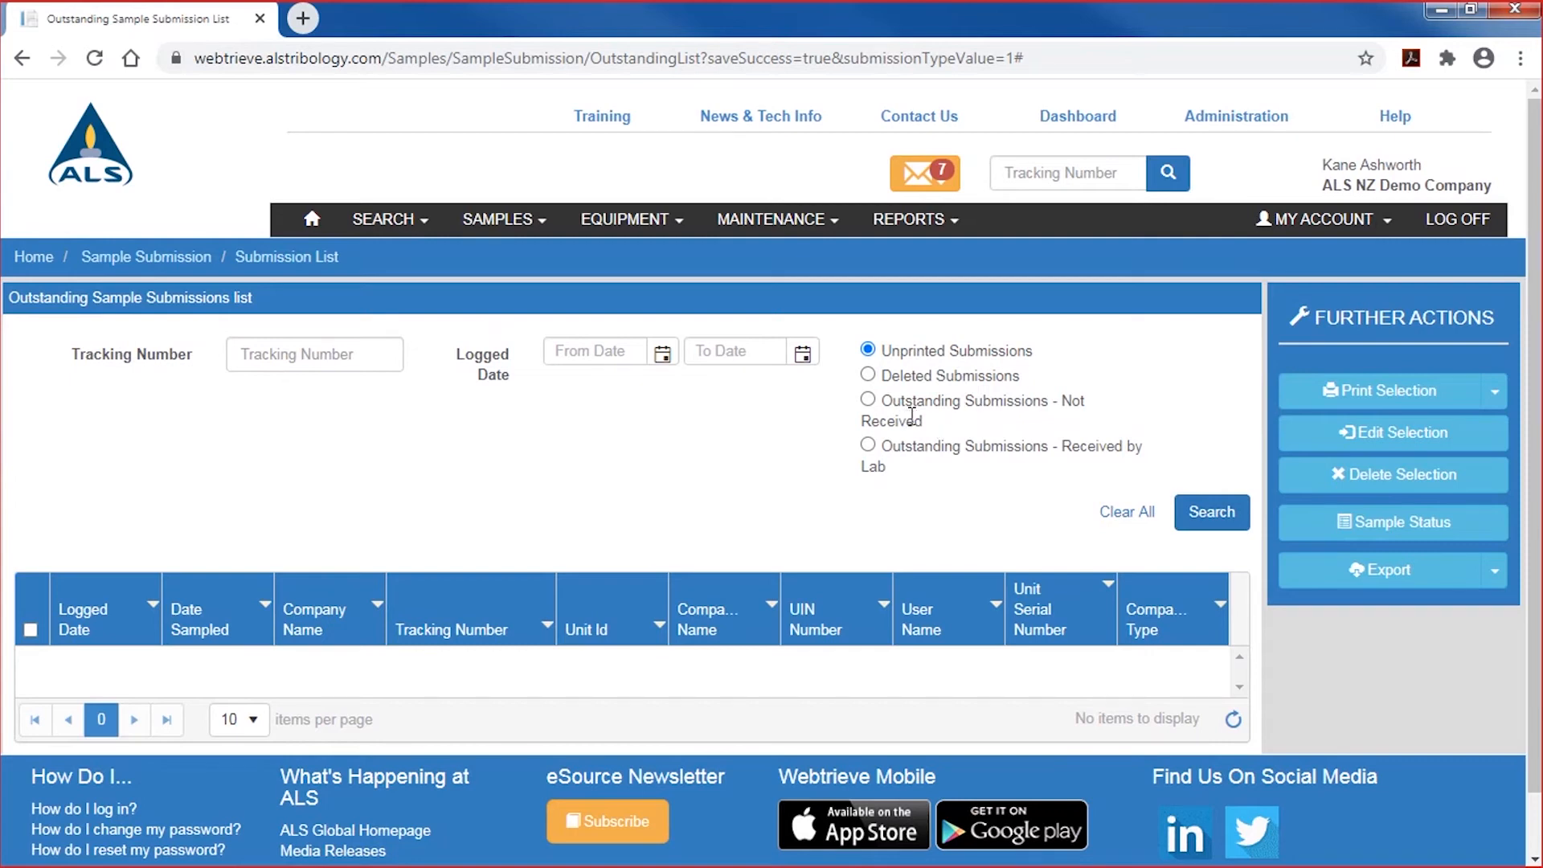
Step: Filter the submissions list to Outstanding Submissions - Not Received and review the listed samples
left_click(867, 400)
left_click(1245, 523)
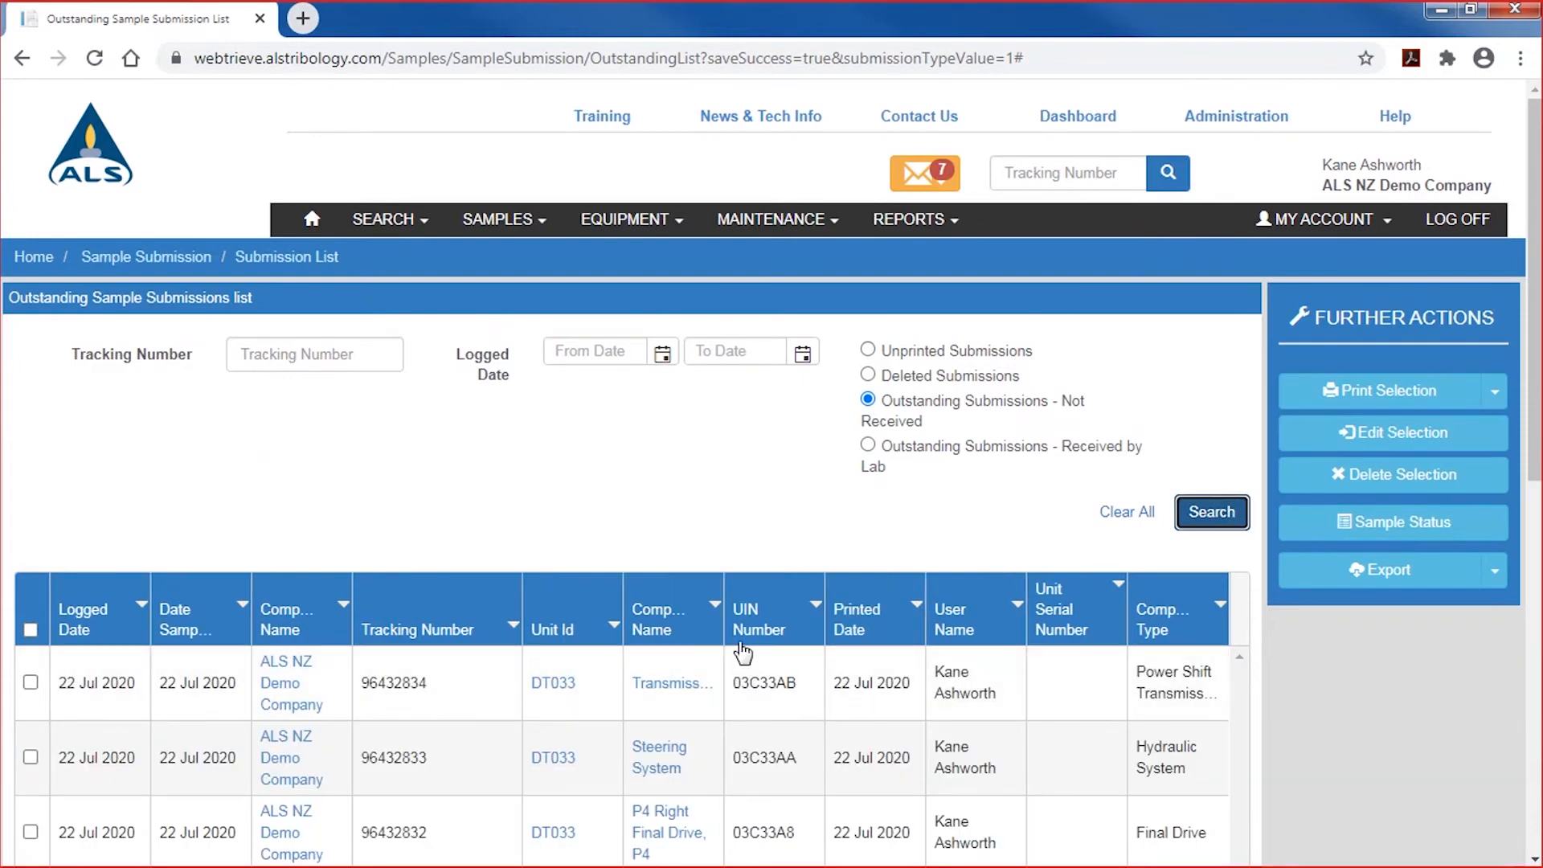
scroll(753, 643, "down", 4)
scroll(792, 643, "down", 3)
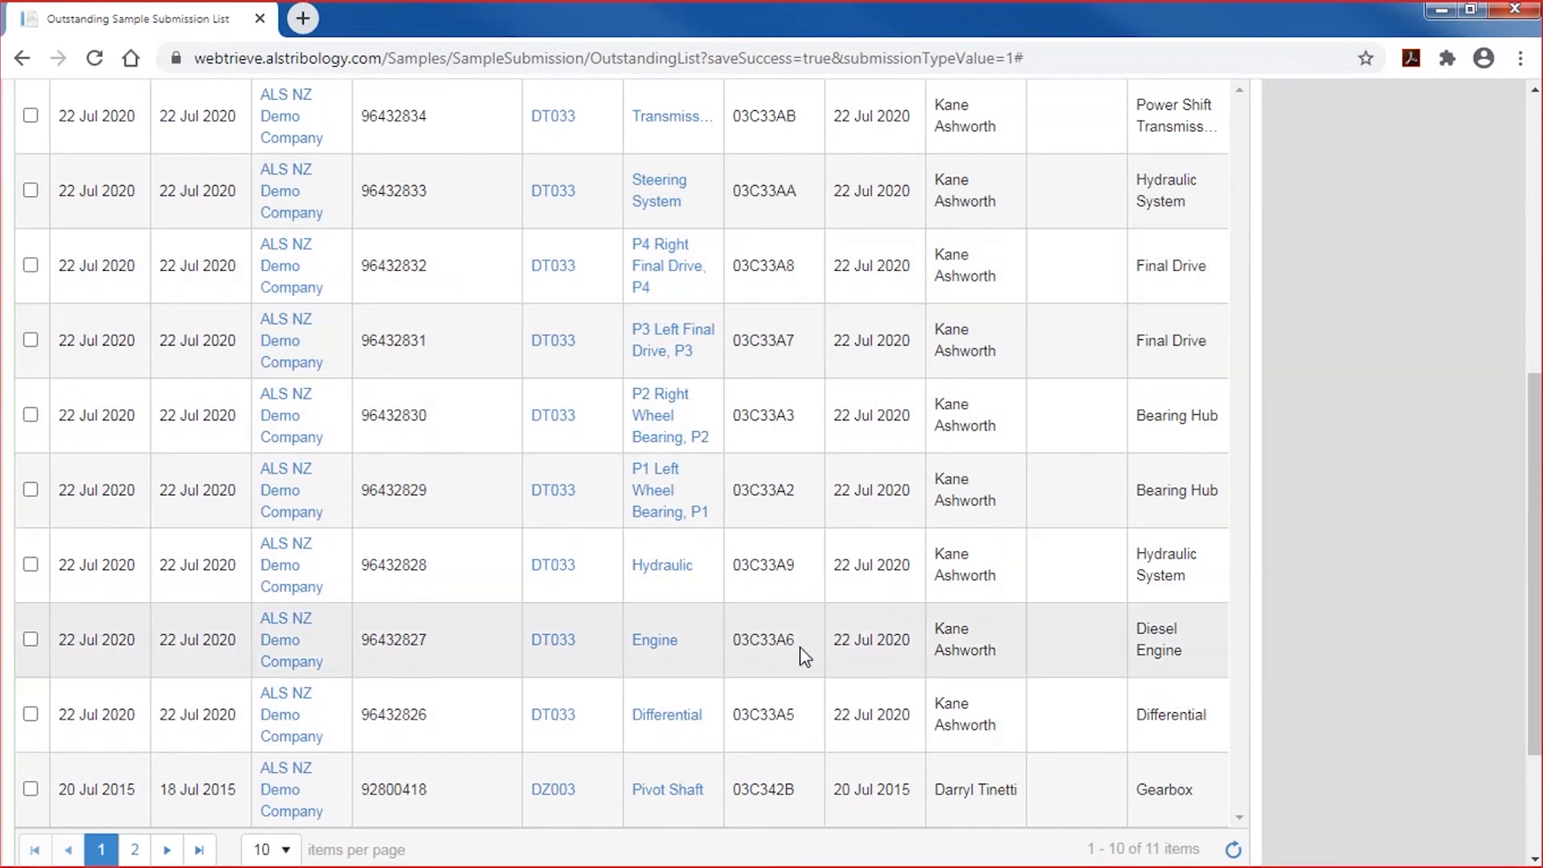
scroll(827, 578, "up", 2)
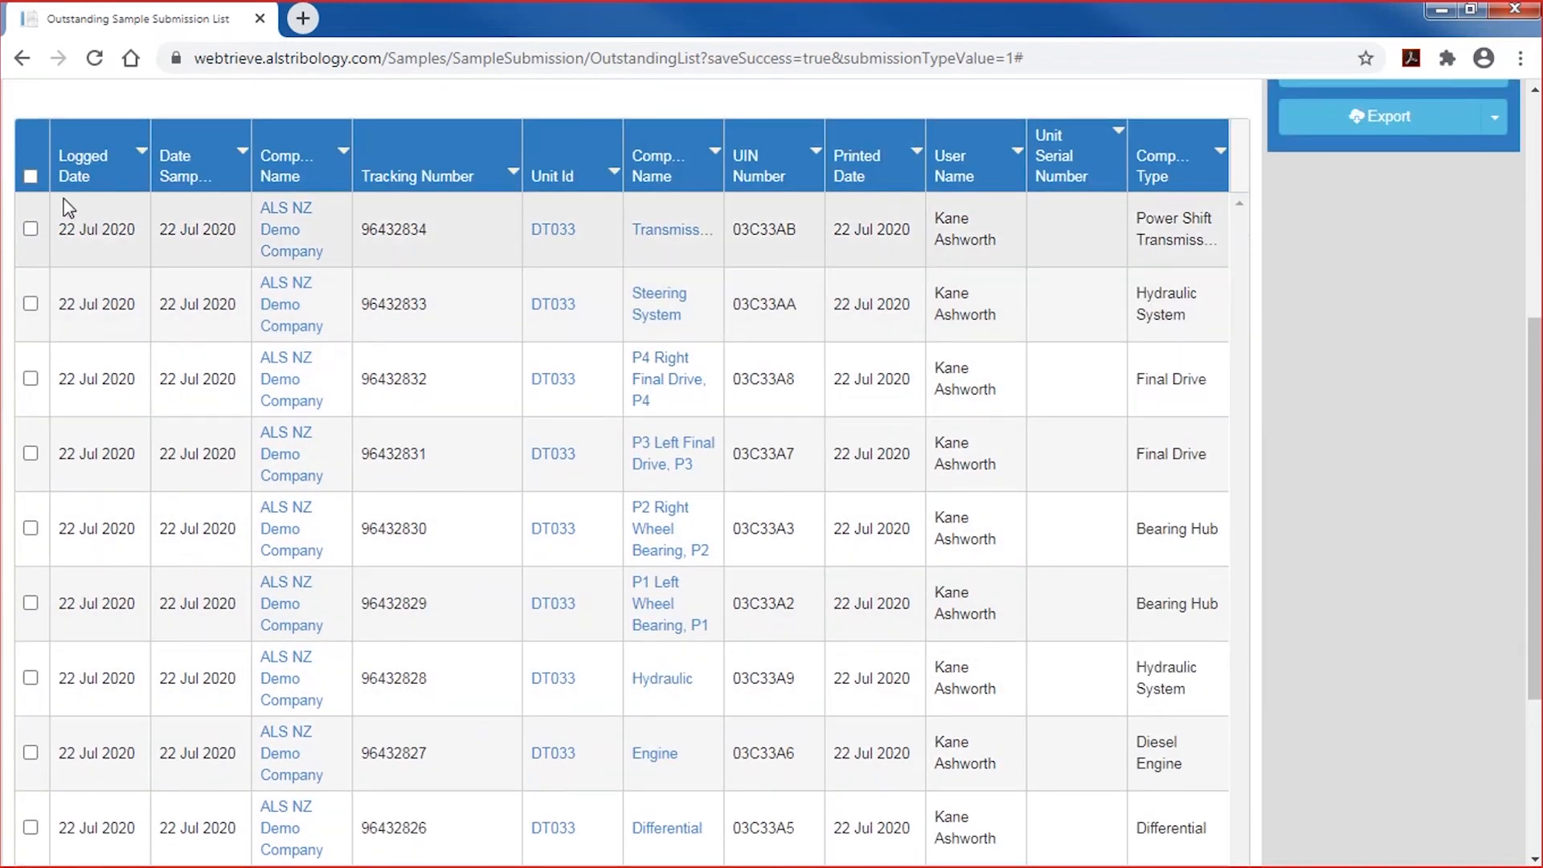
Step: Select the first five DT033 submissions, Transmission through P2 Right Wheel Bearing, and generate their printout in the Original SIF format
left_click(30, 229)
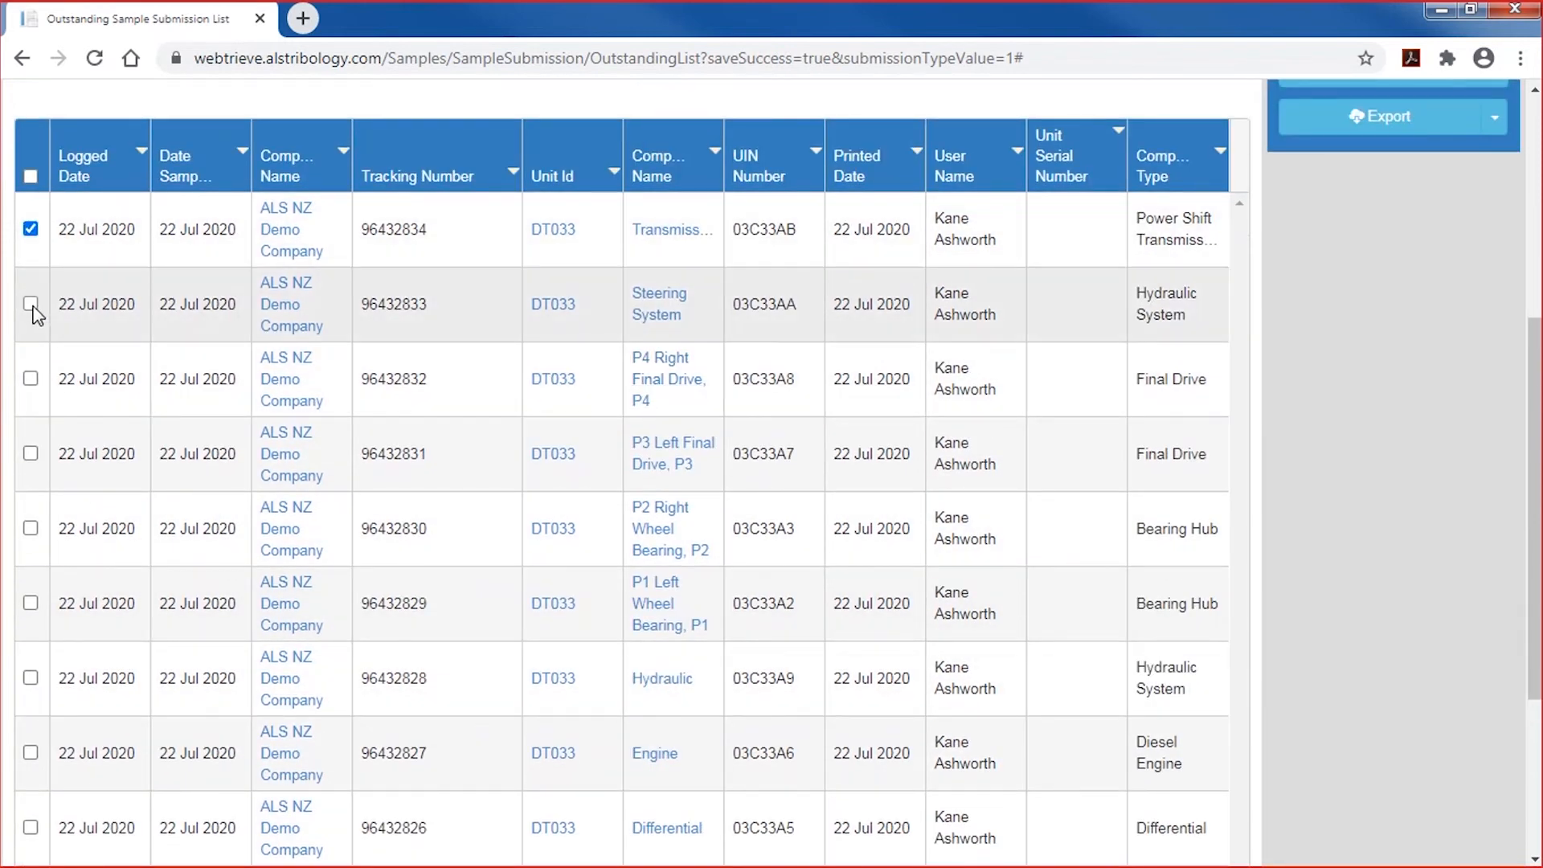
left_click(31, 304)
left_click(30, 379)
left_click(31, 454)
left_click(30, 528)
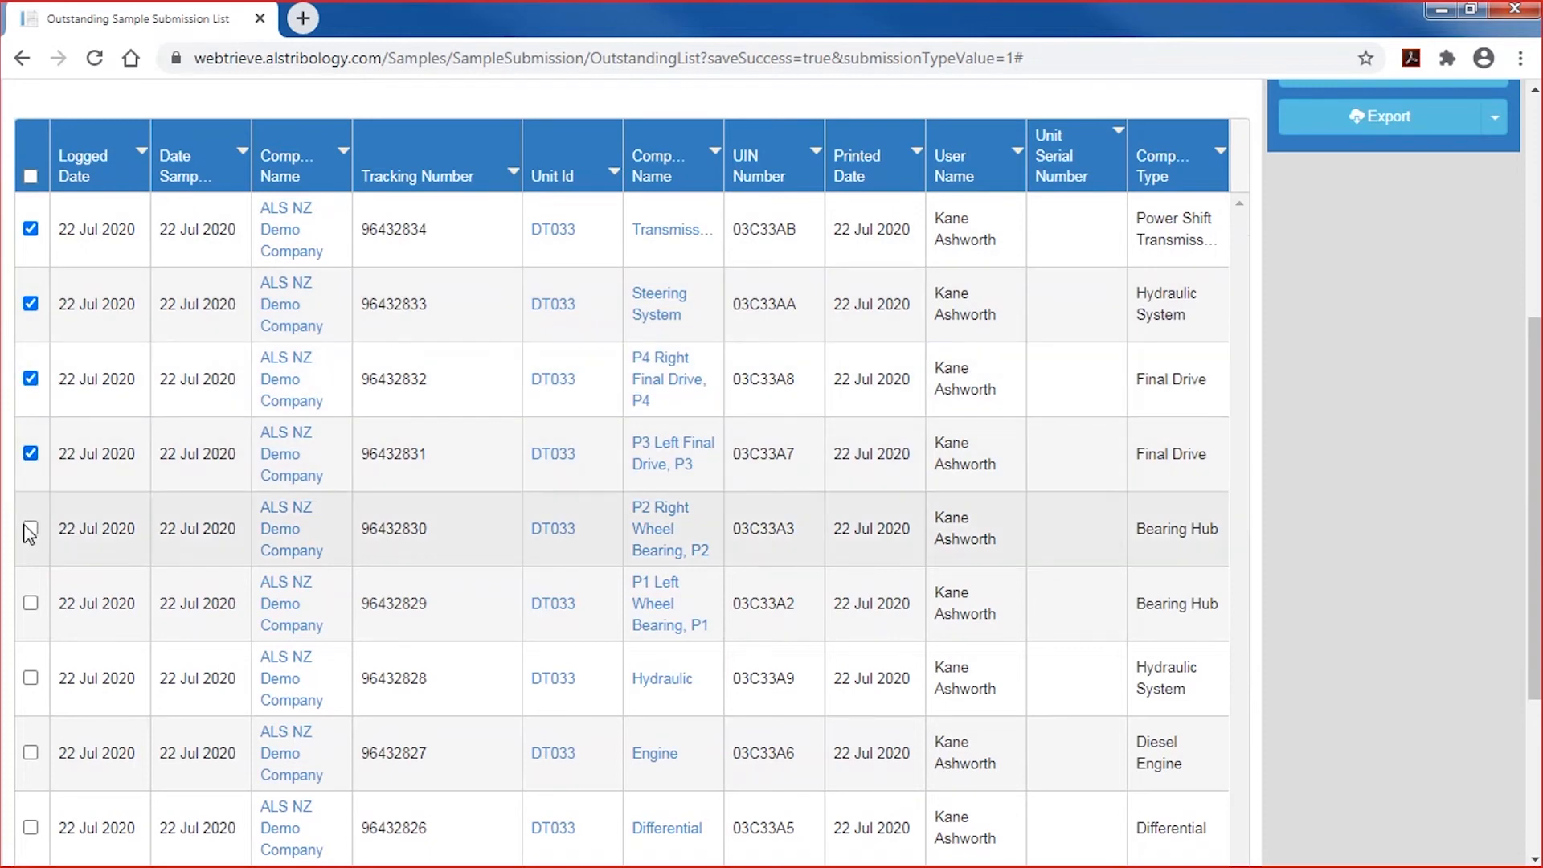
scroll(35, 434, "up", 3)
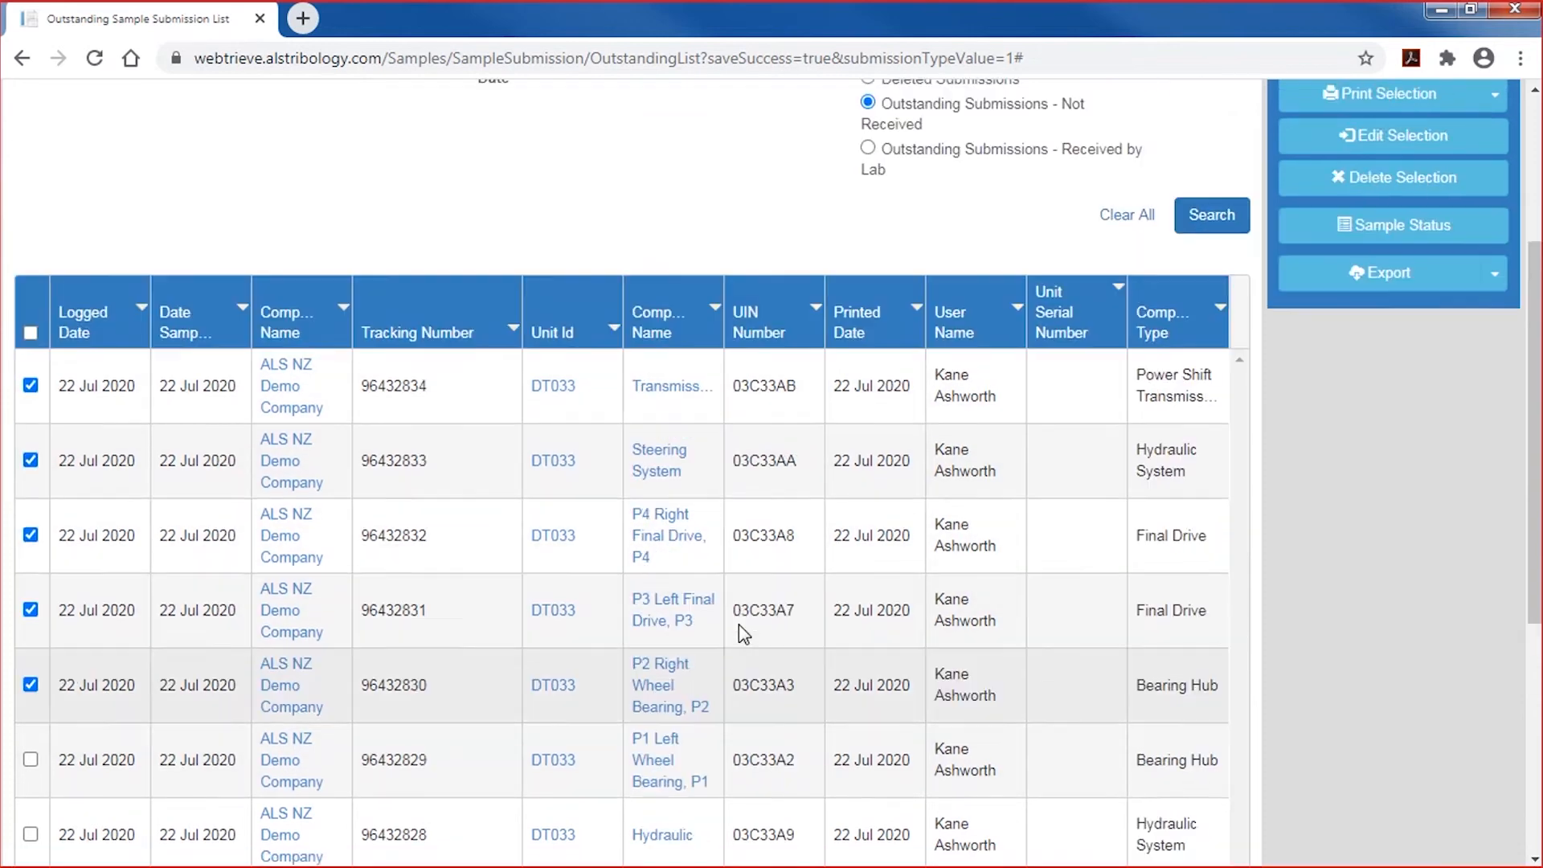
scroll(69, 786, "down", 3)
scroll(69, 785, "up", 3)
left_click(1495, 277)
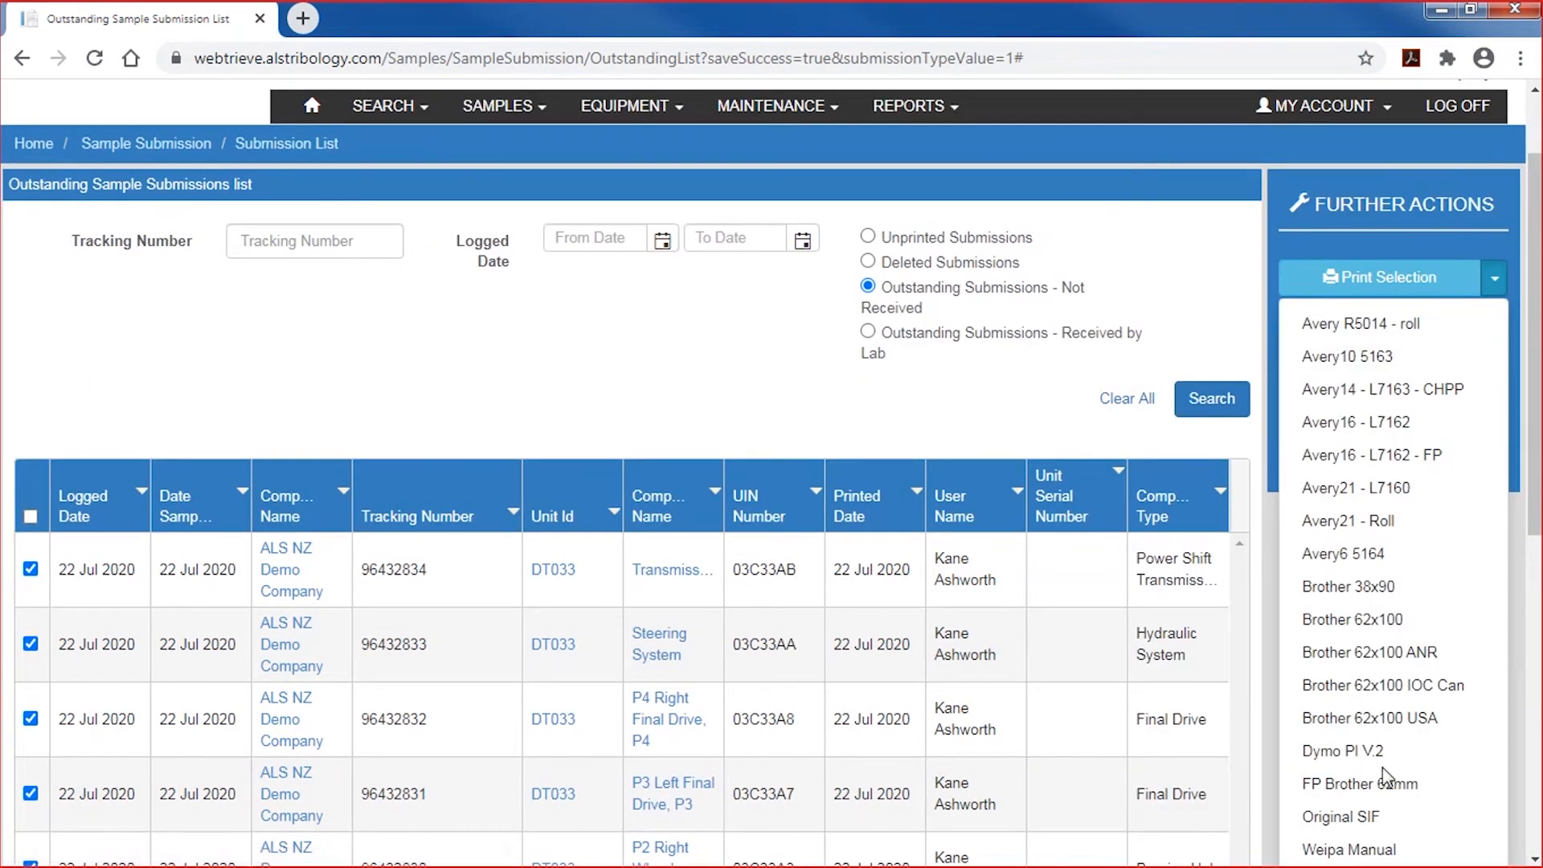
scroll(1390, 778, "down", 1)
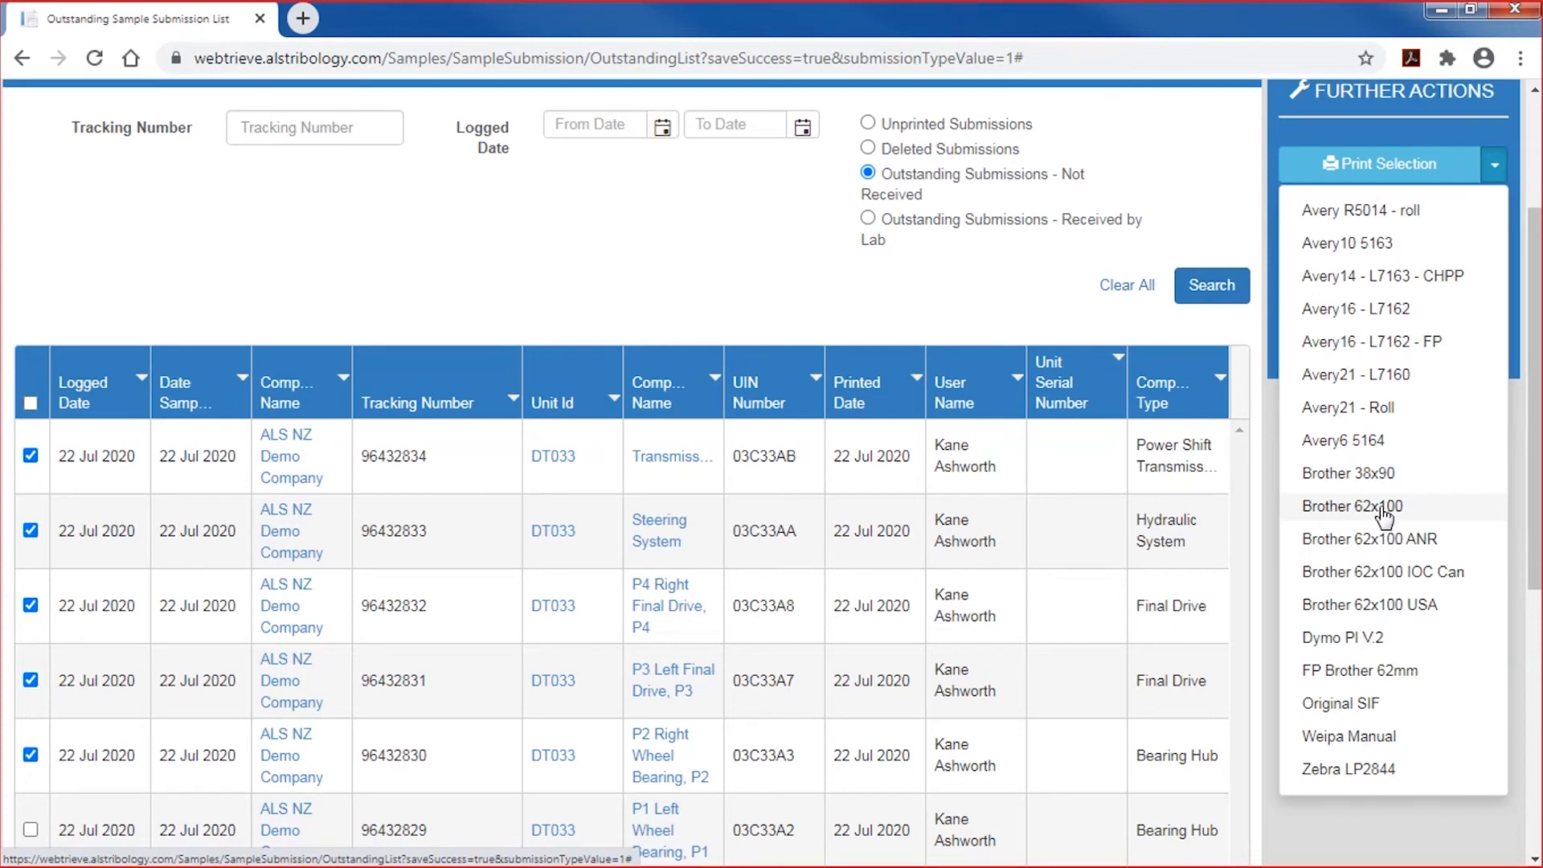
left_click(1358, 704)
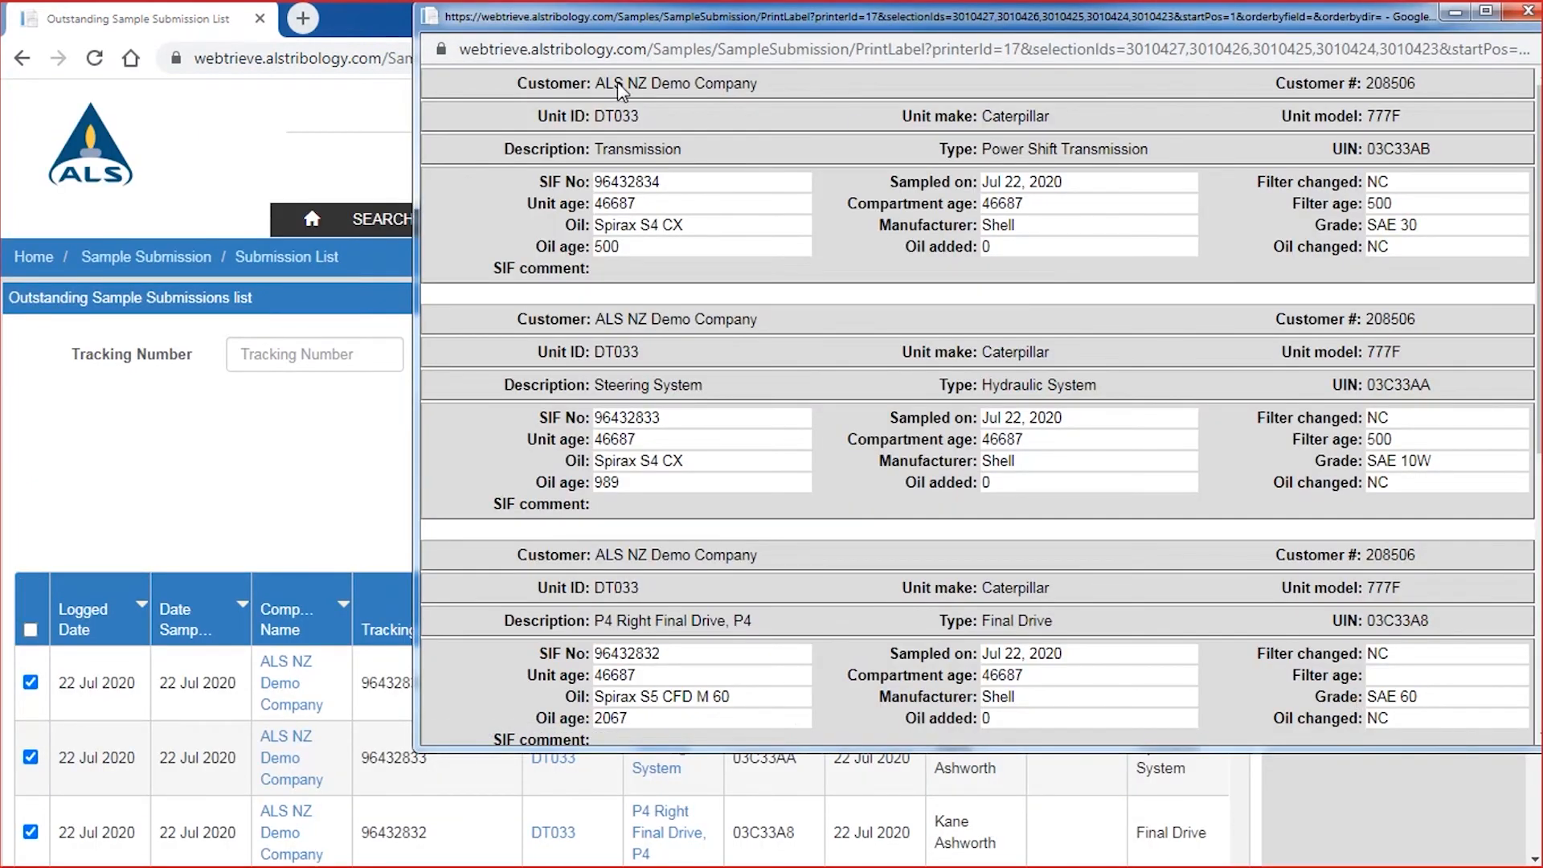
Step: Look through the Original SIF forms for the selected compartments and close the print window
left_click_drag(721, 22, 540, 65)
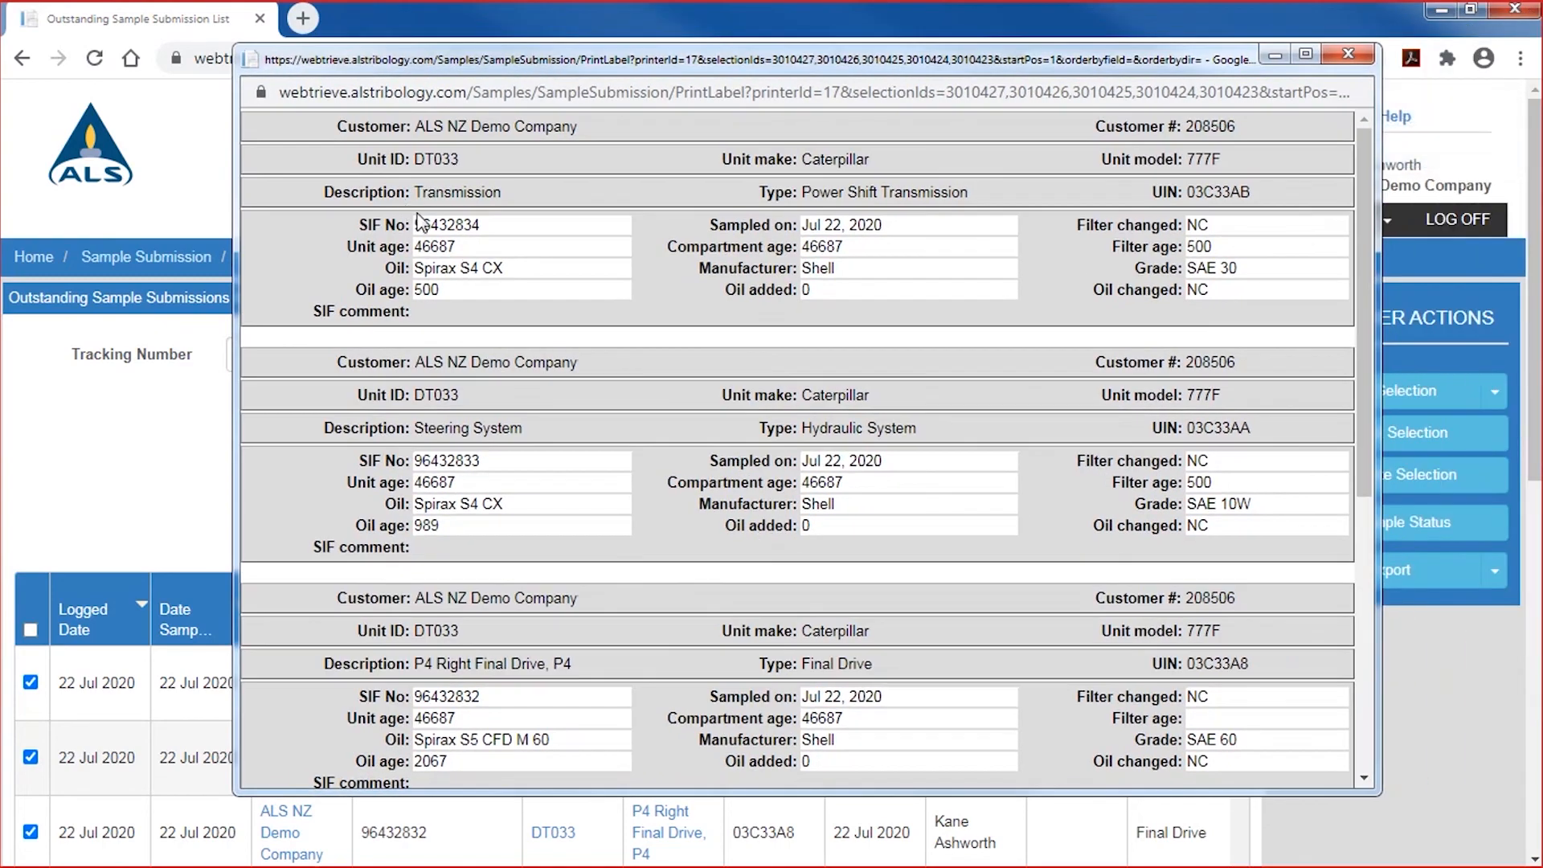
scroll(491, 405, "down", 6)
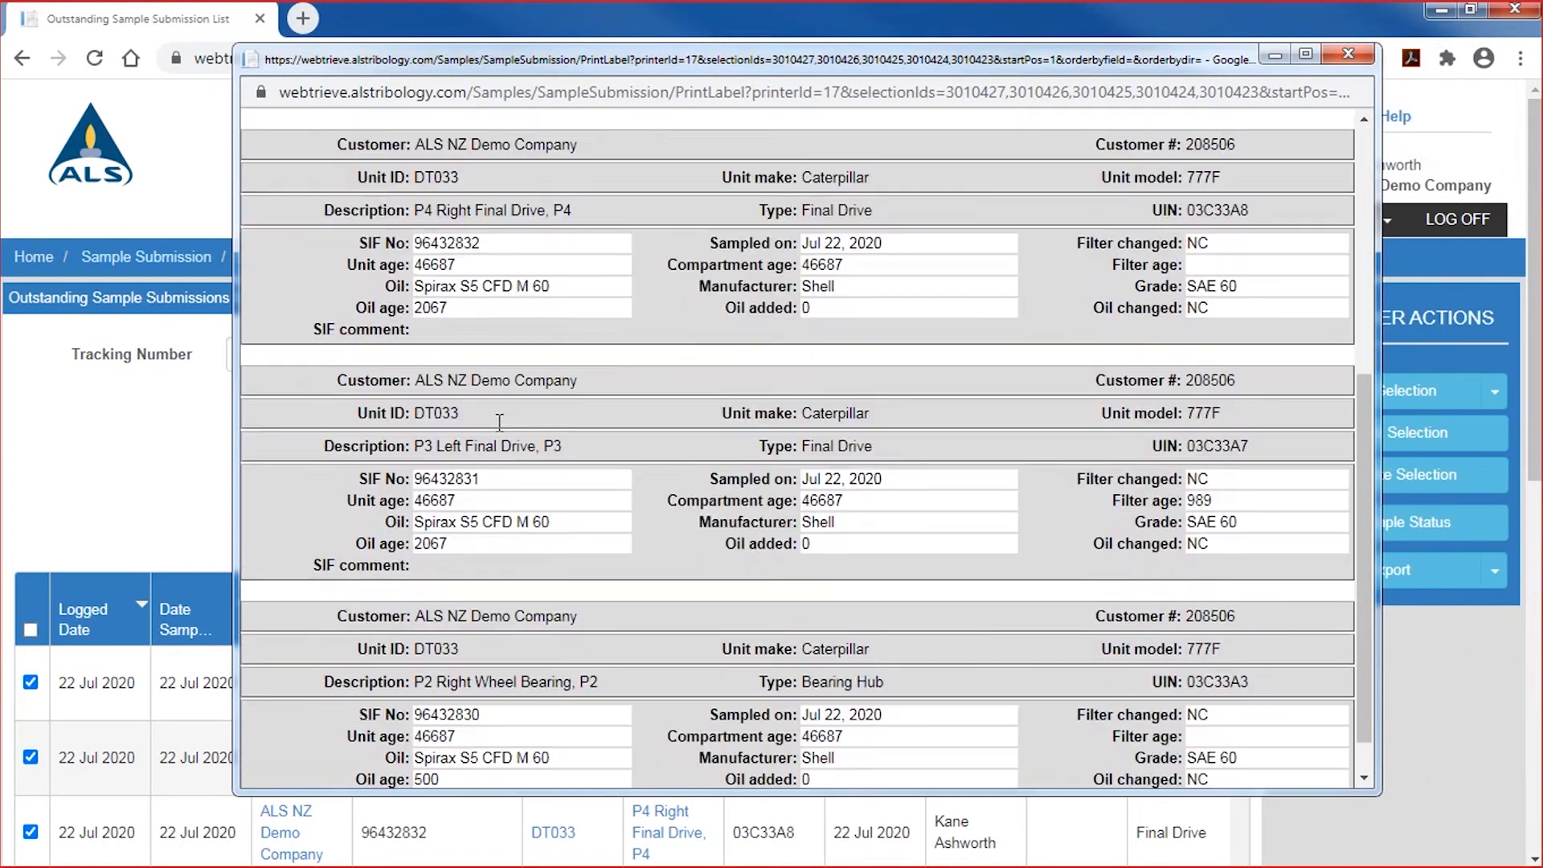
scroll(506, 450, "up", 5)
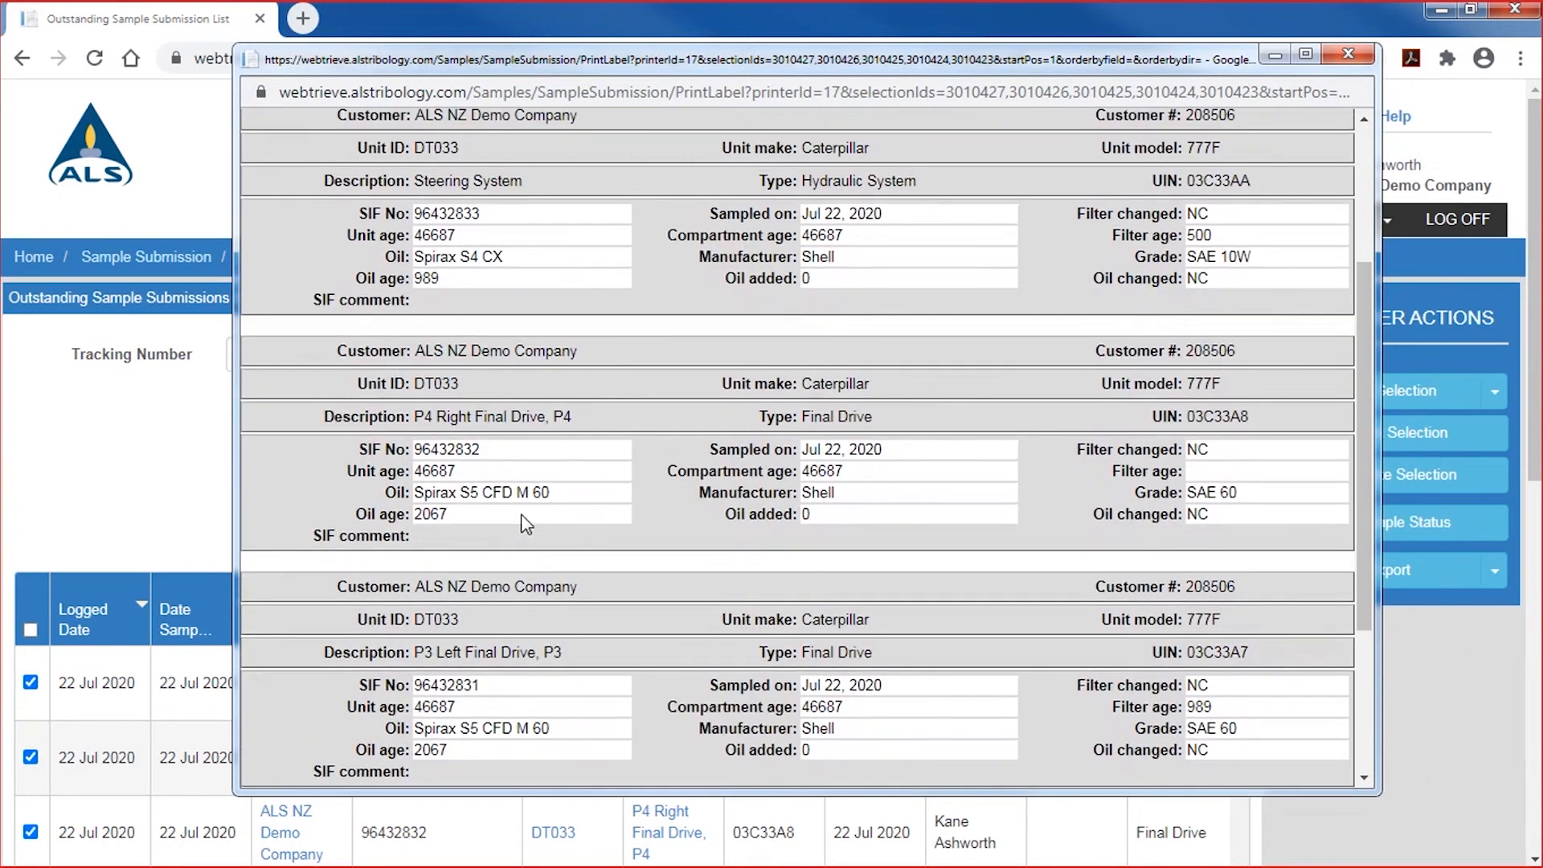
scroll(506, 474, "up", 1)
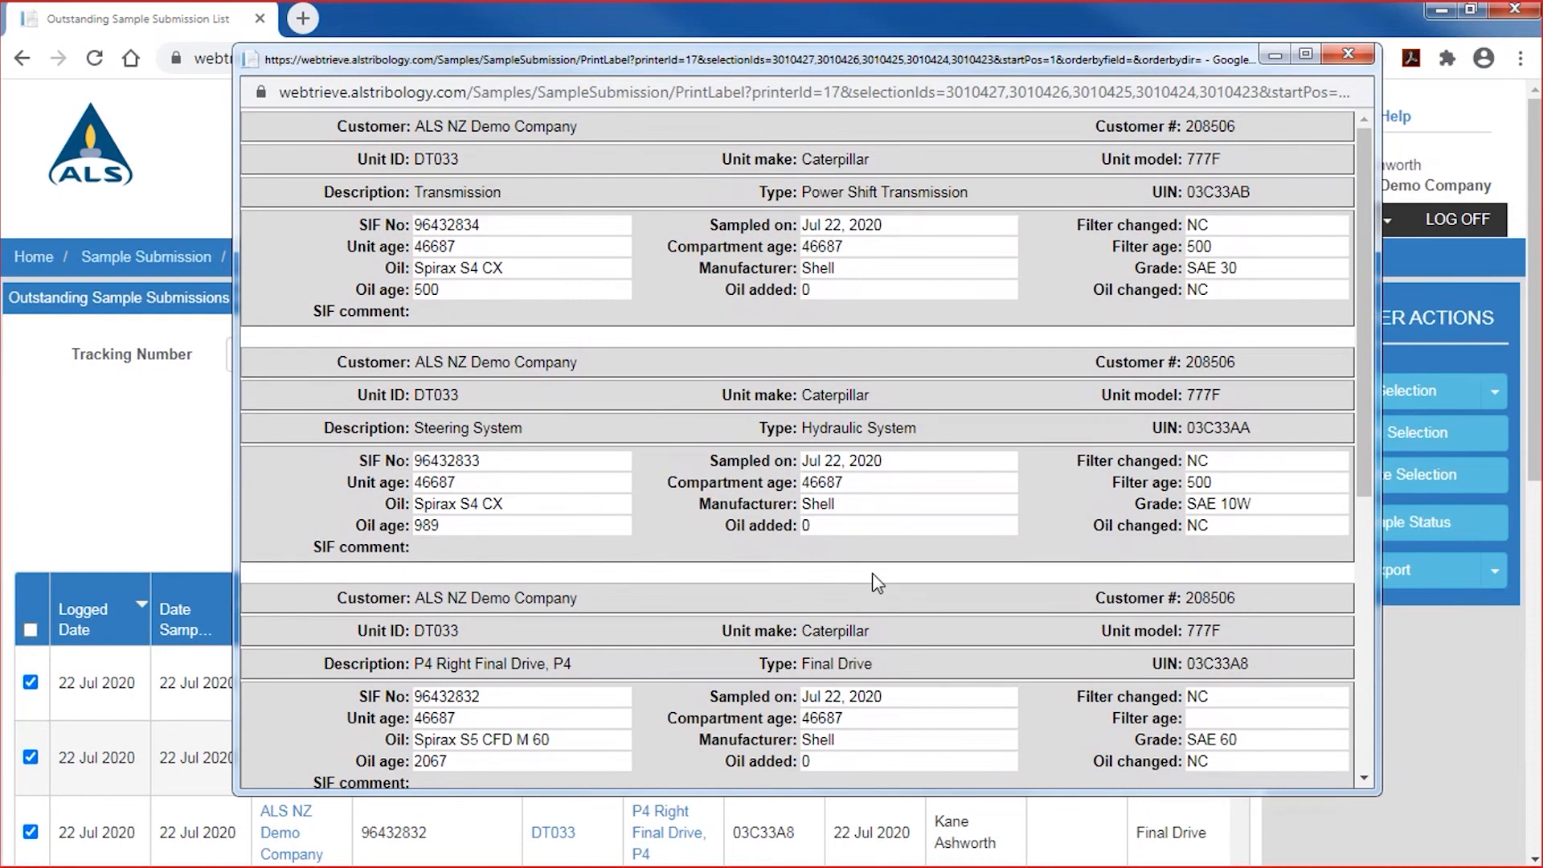
left_click(1353, 54)
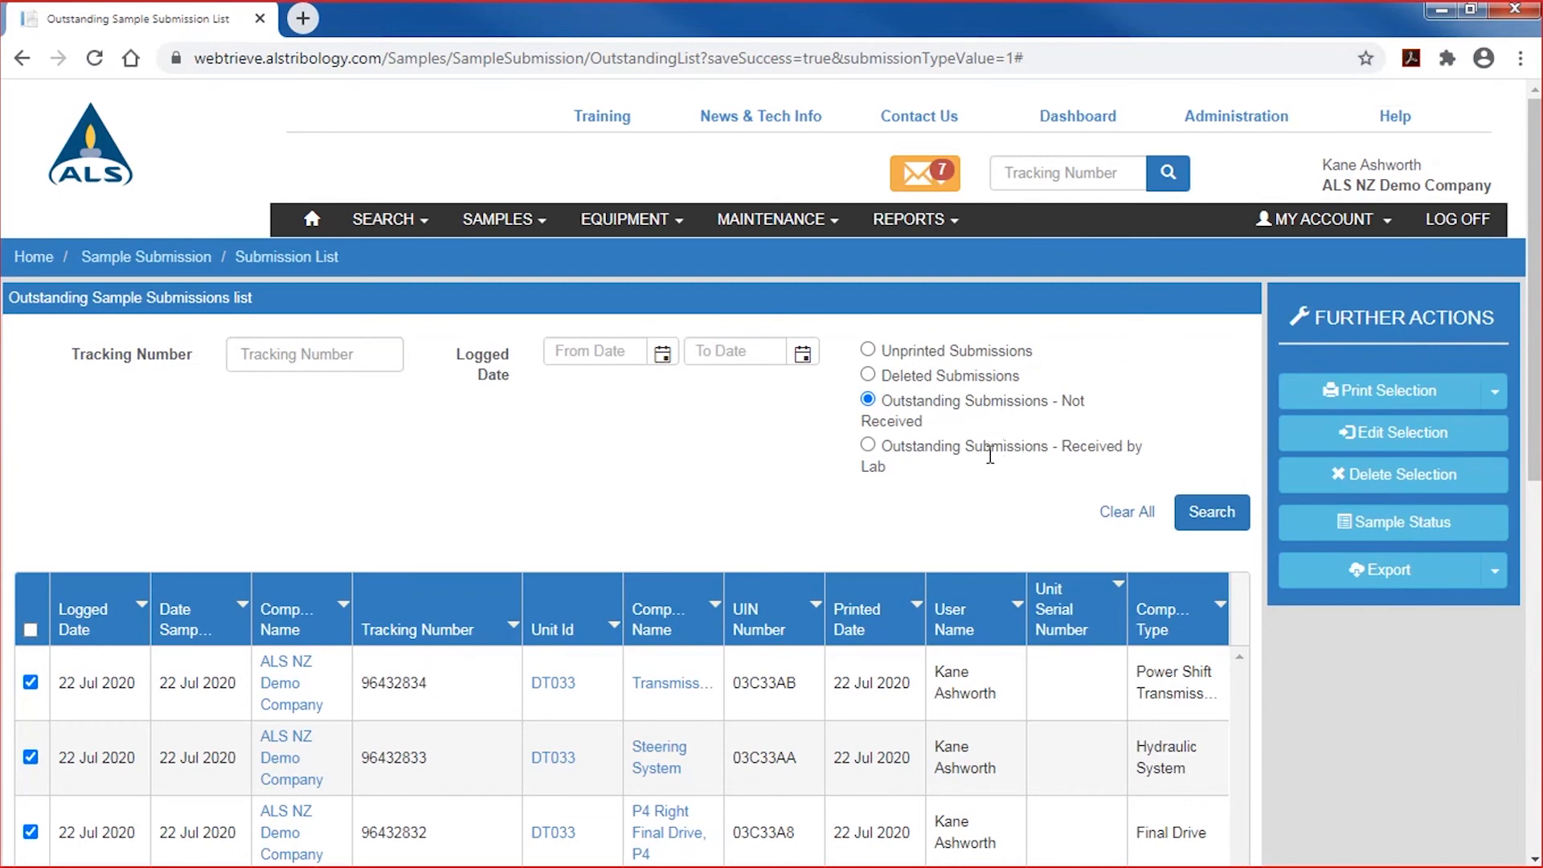
Step: Choose the Outstanding Submissions - Received by Lab filter and open the Sample Status page for undiagnosed samples
left_click(866, 446)
left_click(504, 223)
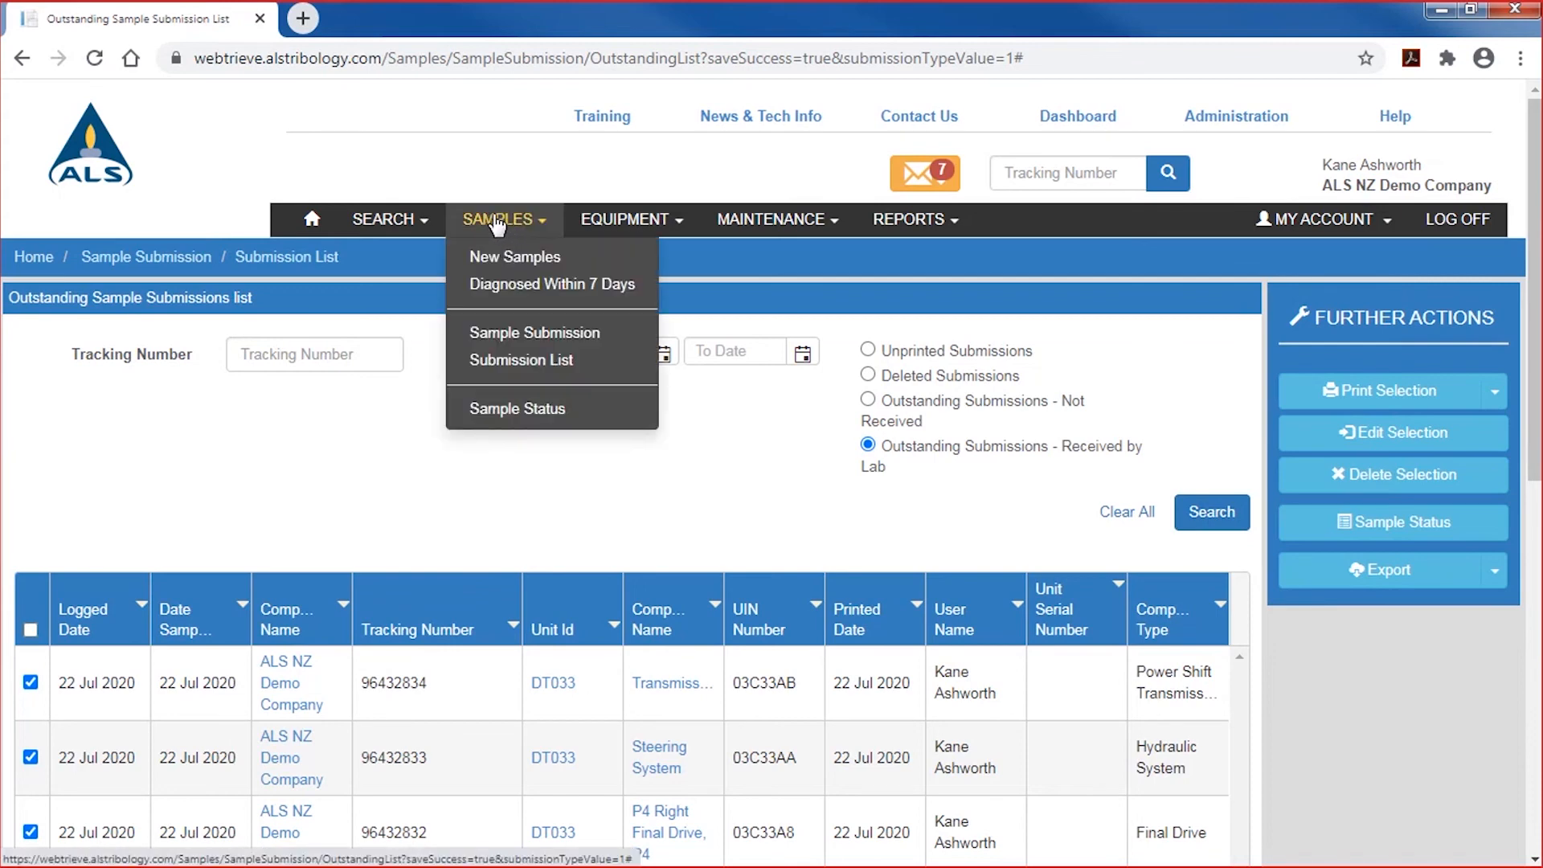
left_click(512, 412)
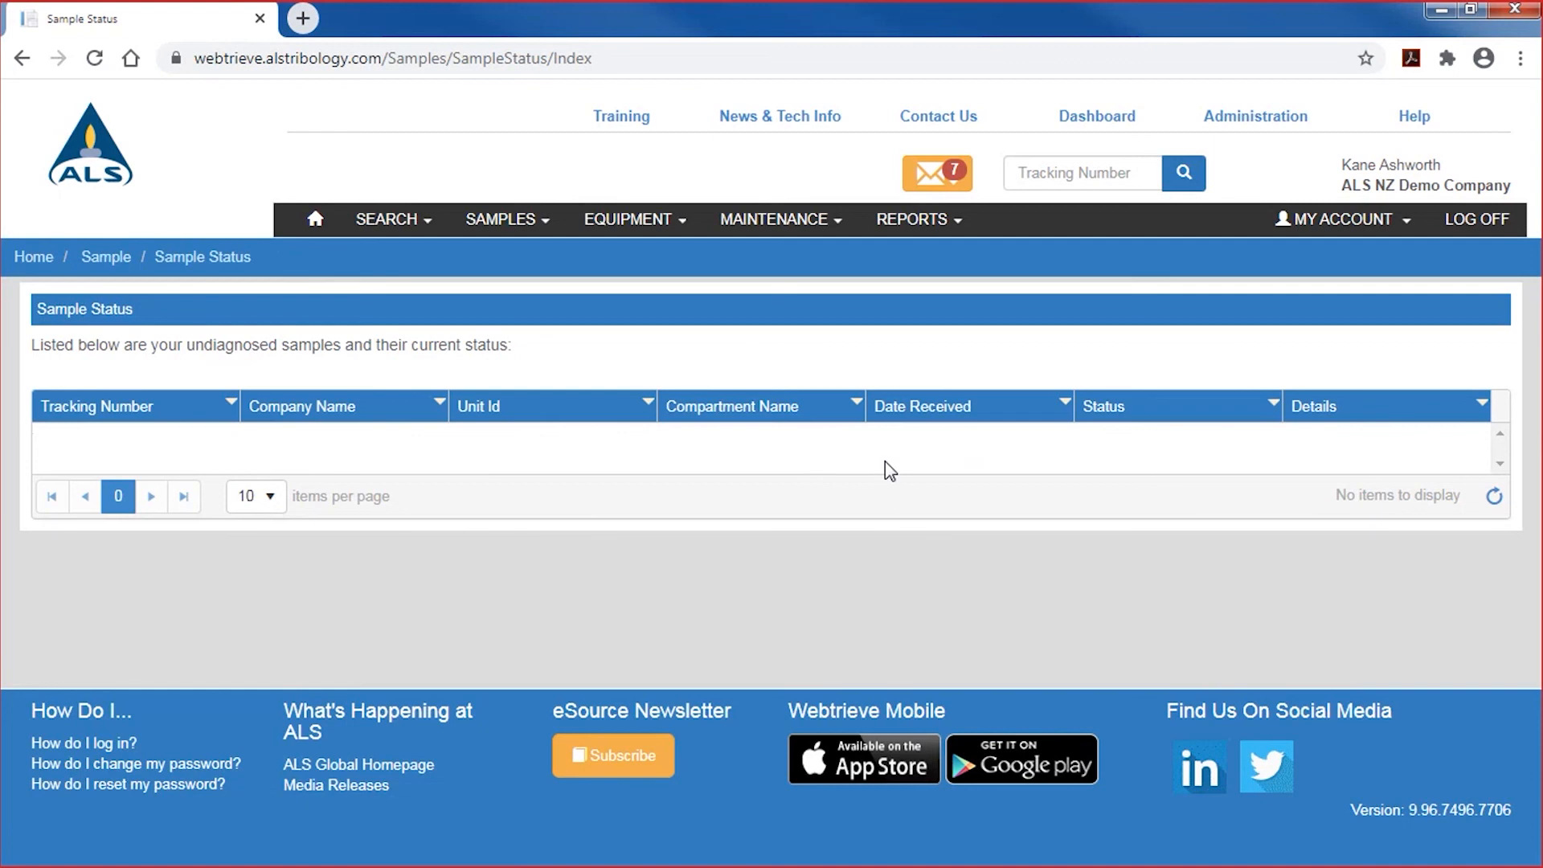
left_click(507, 218)
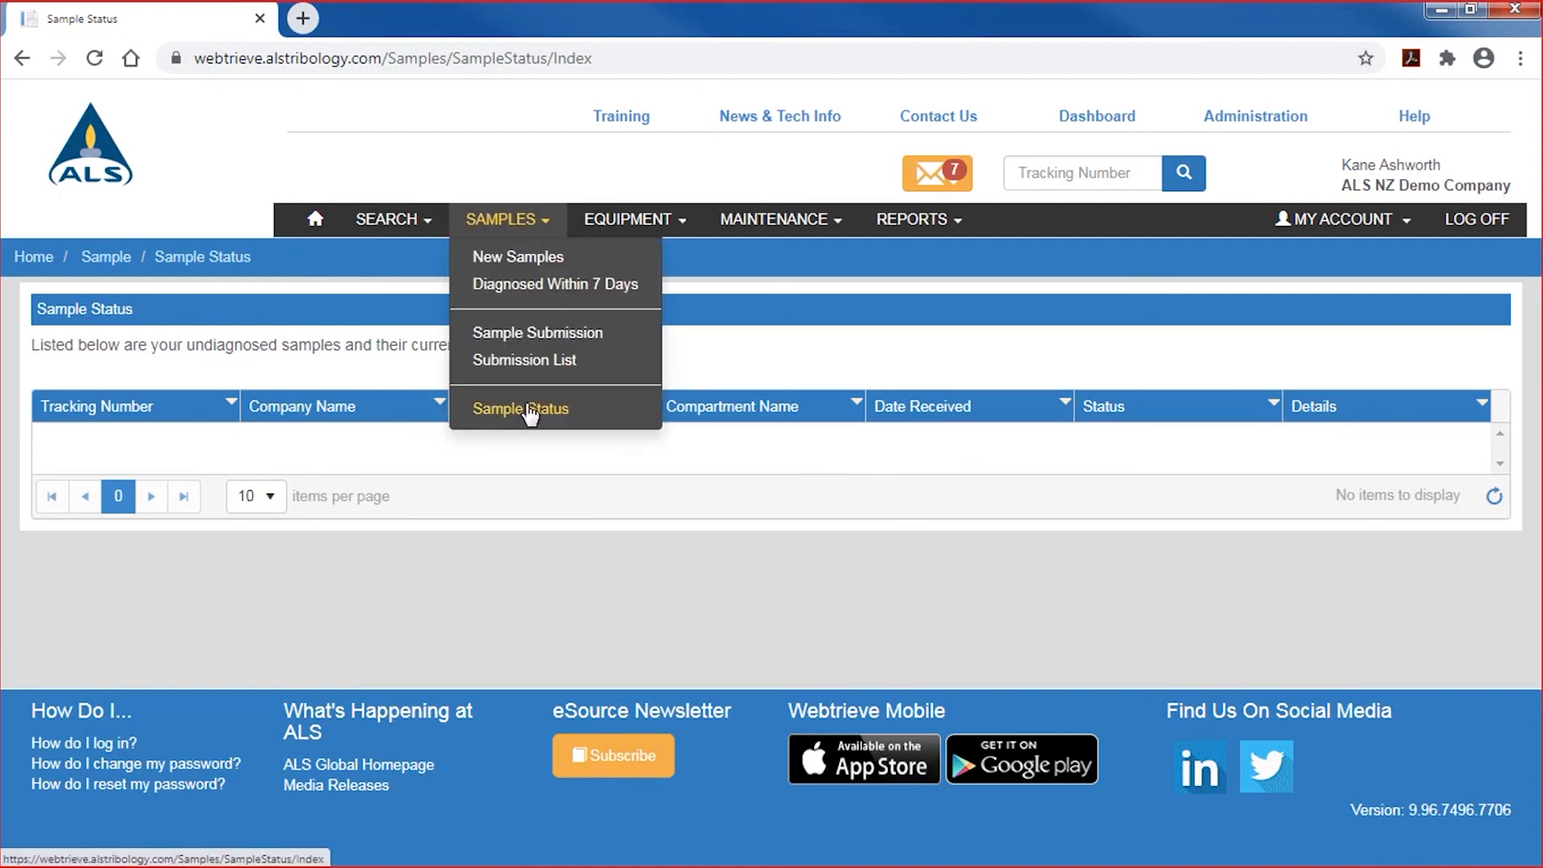